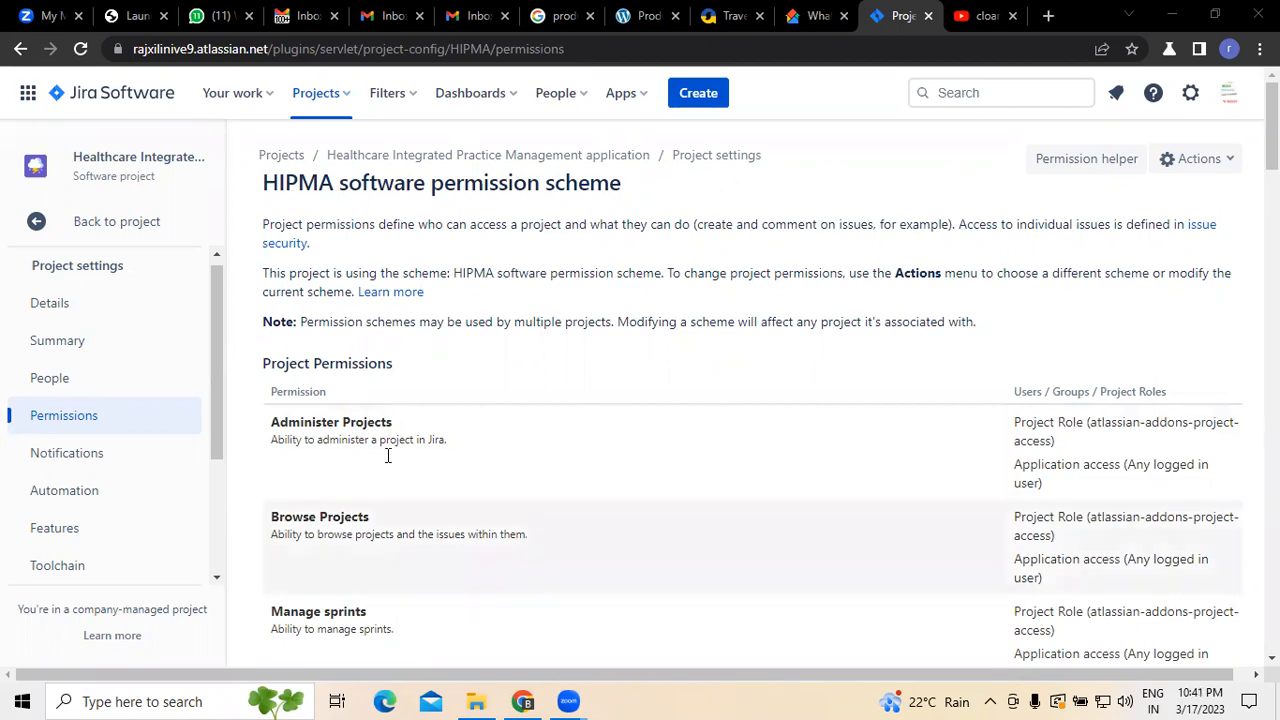
Review the HIPMA software permission scheme and open it for editing.
{"action": "scroll", "coordinate": [388, 455], "scroll_direction": "down", "scroll_amount": 8}
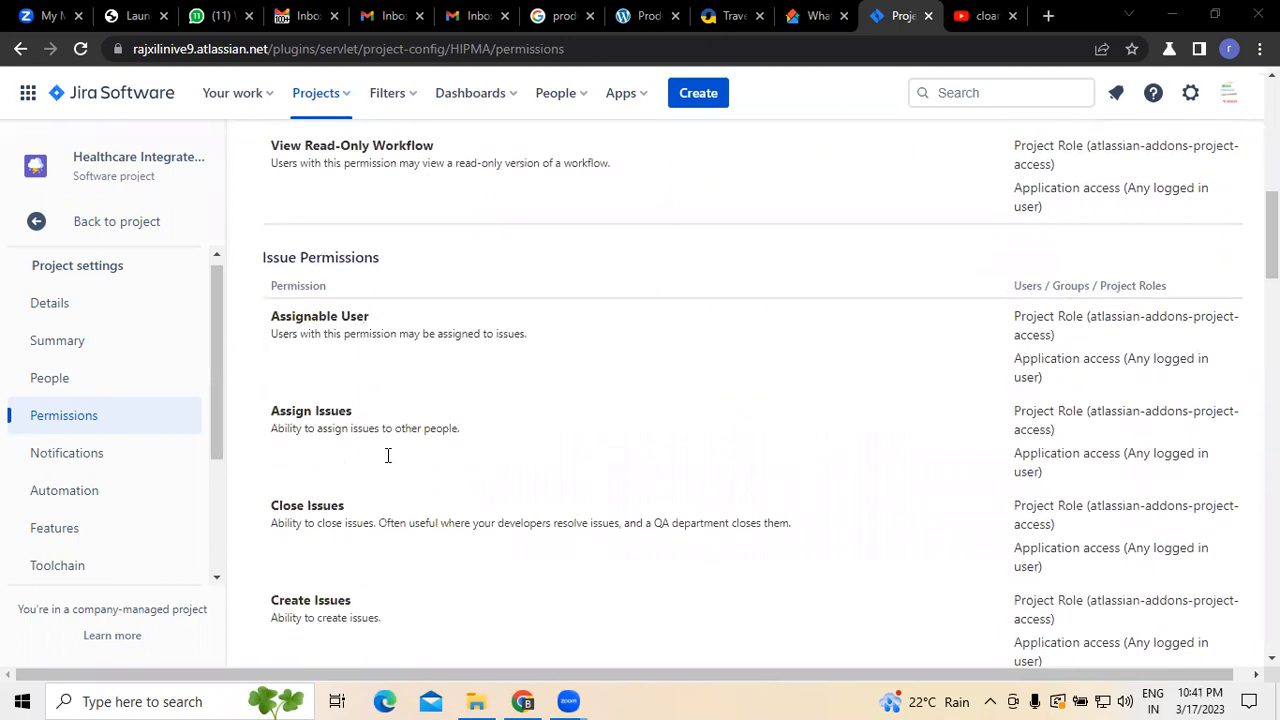
{"action": "scroll", "coordinate": [388, 455], "scroll_direction": "up", "scroll_amount": 10}
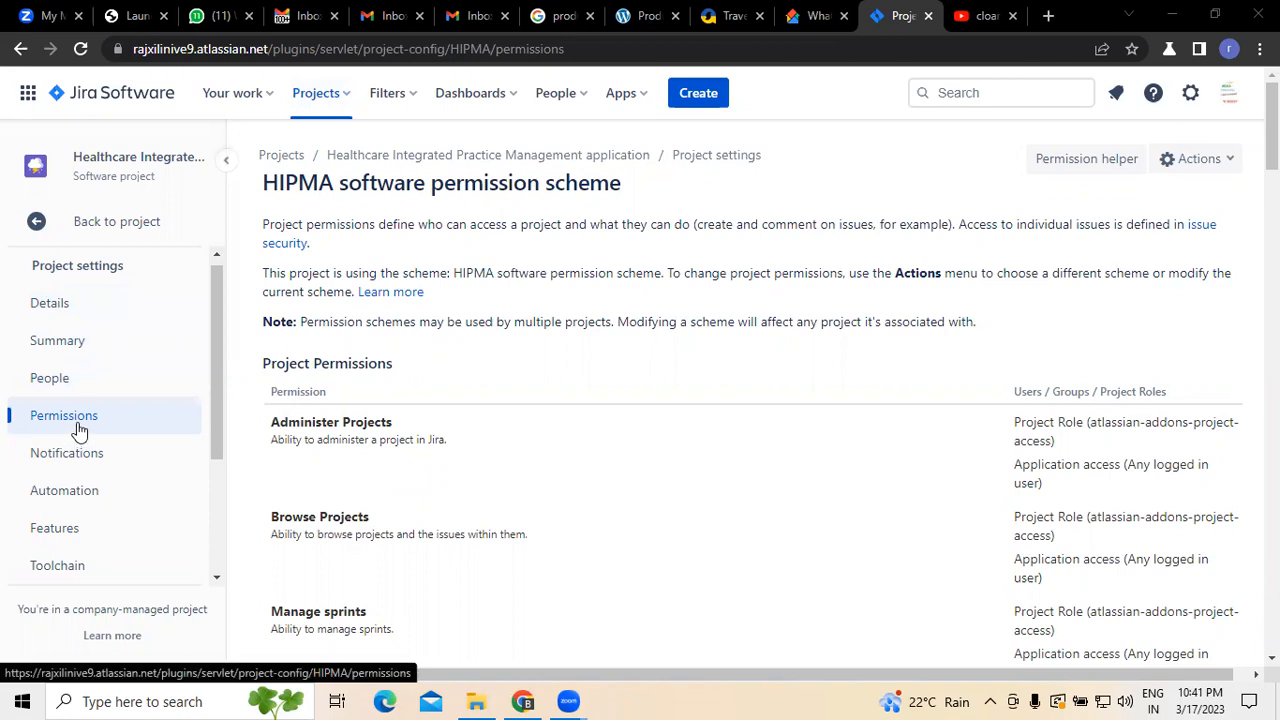
{"action": "left_click", "coordinate": [1229, 166]}
{"action": "left_click", "coordinate": [1170, 204]}
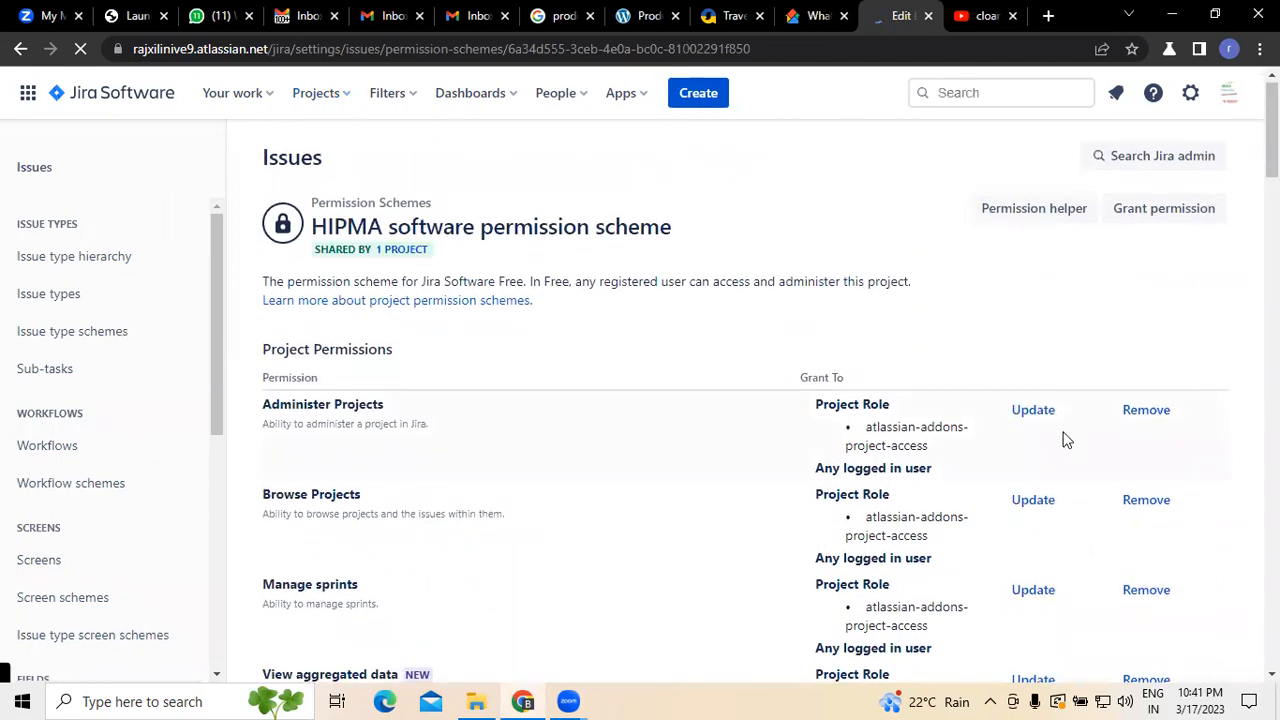
Grant the Administer Projects permission to the Administrators project role and save the update.
{"action": "scroll", "coordinate": [1068, 441], "scroll_direction": "down", "scroll_amount": 2}
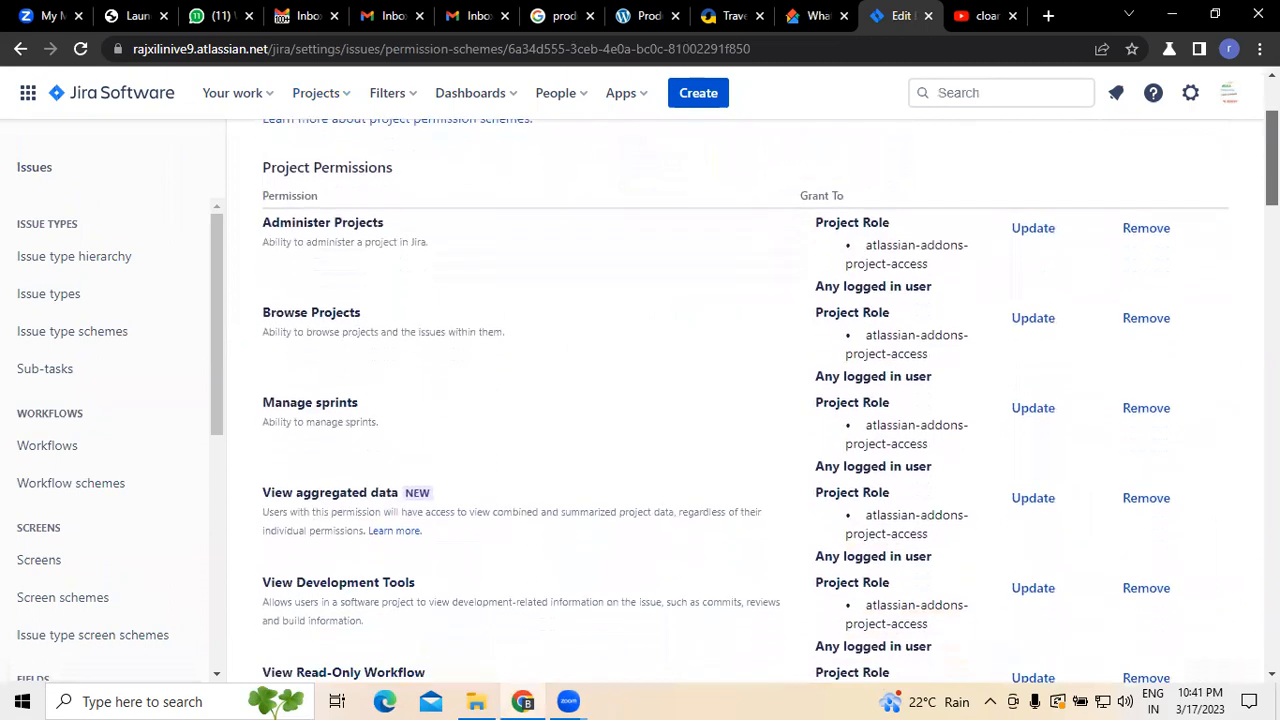
{"action": "left_click", "coordinate": [1049, 230]}
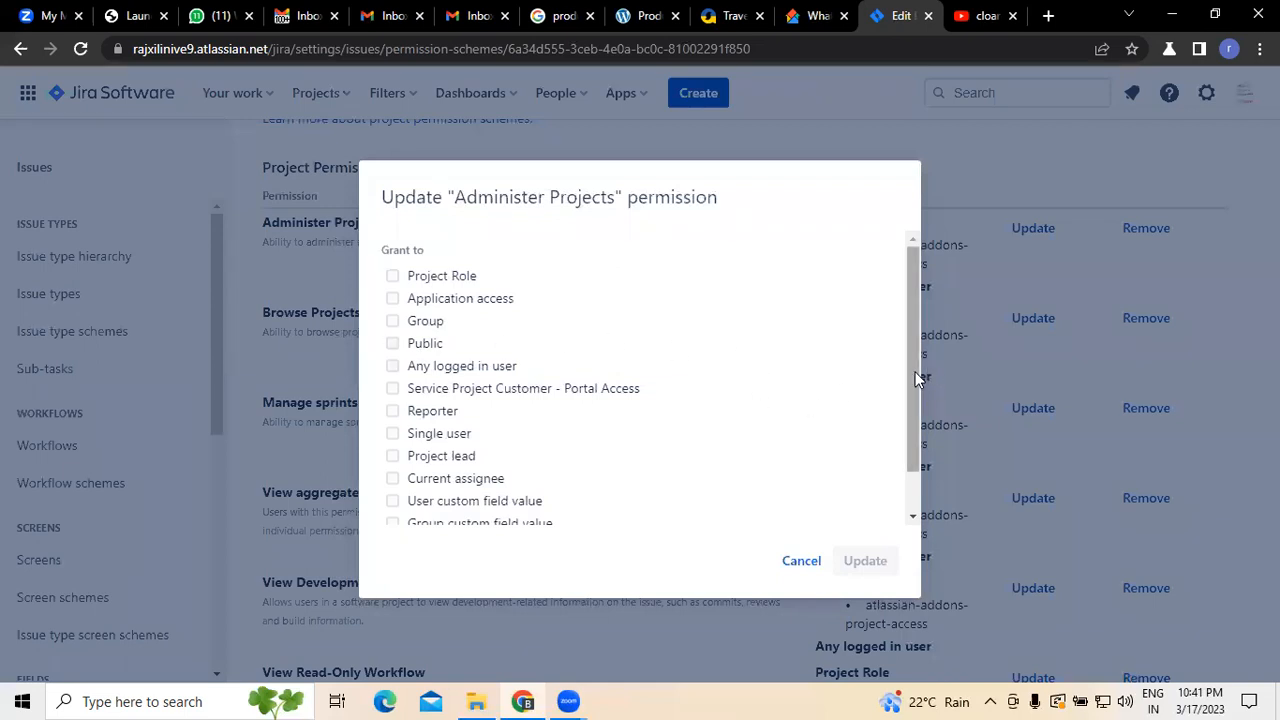
{"action": "left_click_drag", "start_coordinate": [920, 378], "coordinate": [914, 428]}
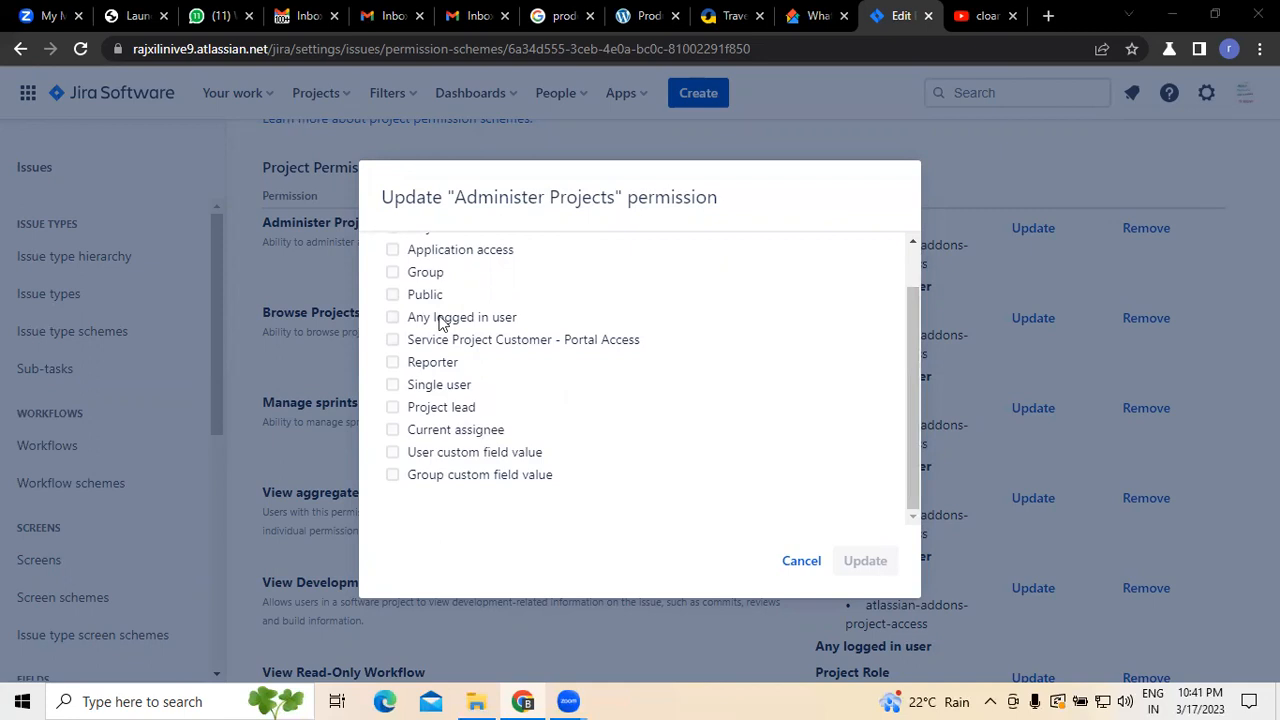
{"action": "scroll", "coordinate": [909, 381], "scroll_direction": "up", "scroll_amount": 1}
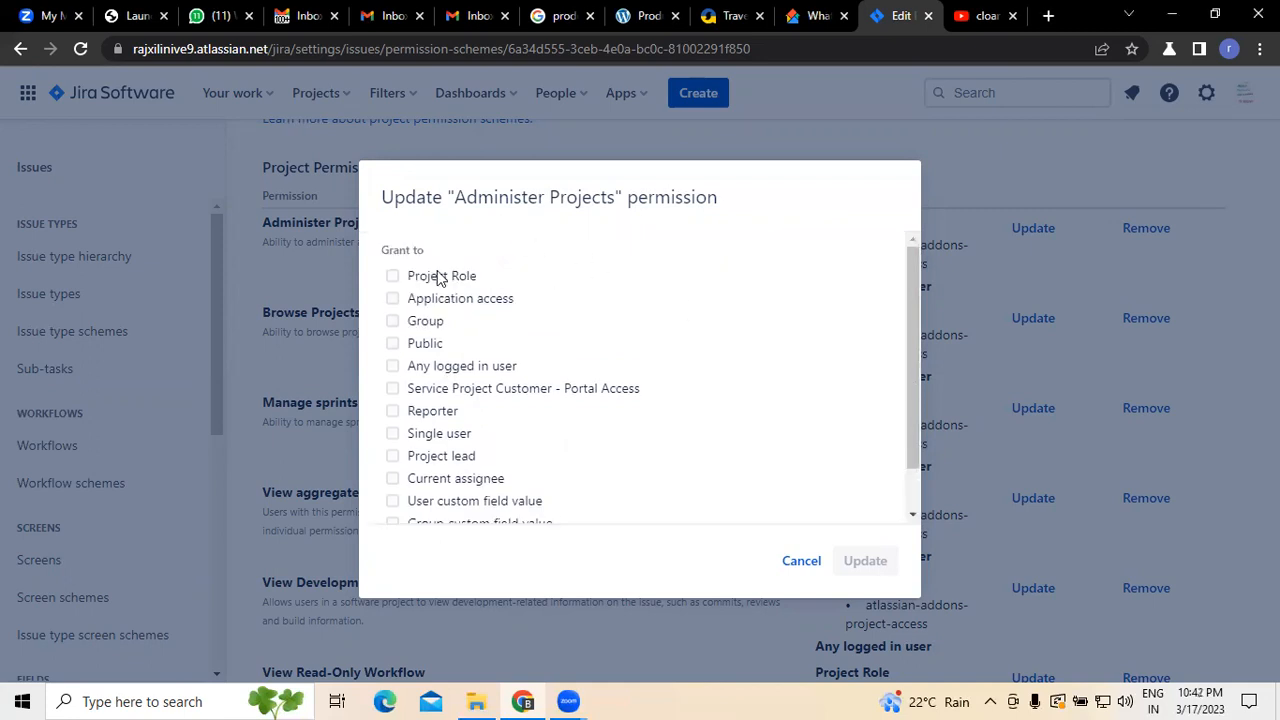
{"action": "left_click", "coordinate": [393, 276]}
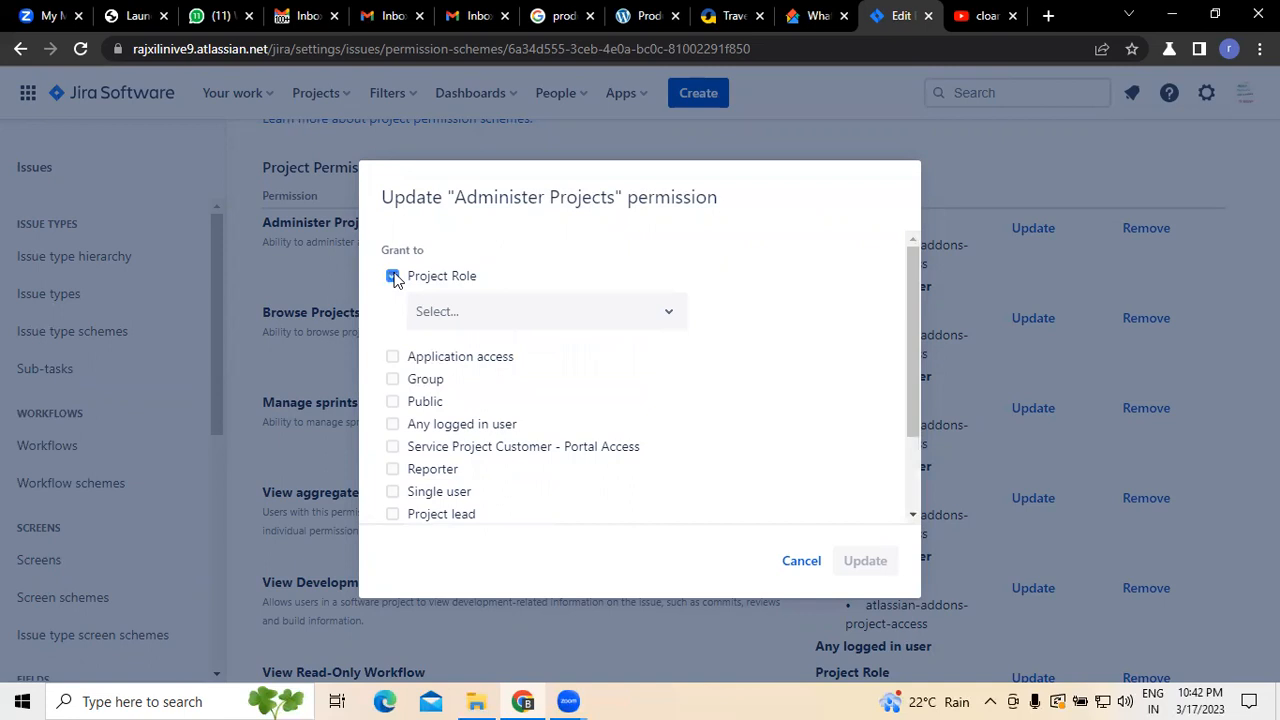
{"action": "left_click", "coordinate": [509, 322]}
{"action": "left_click", "coordinate": [487, 362]}
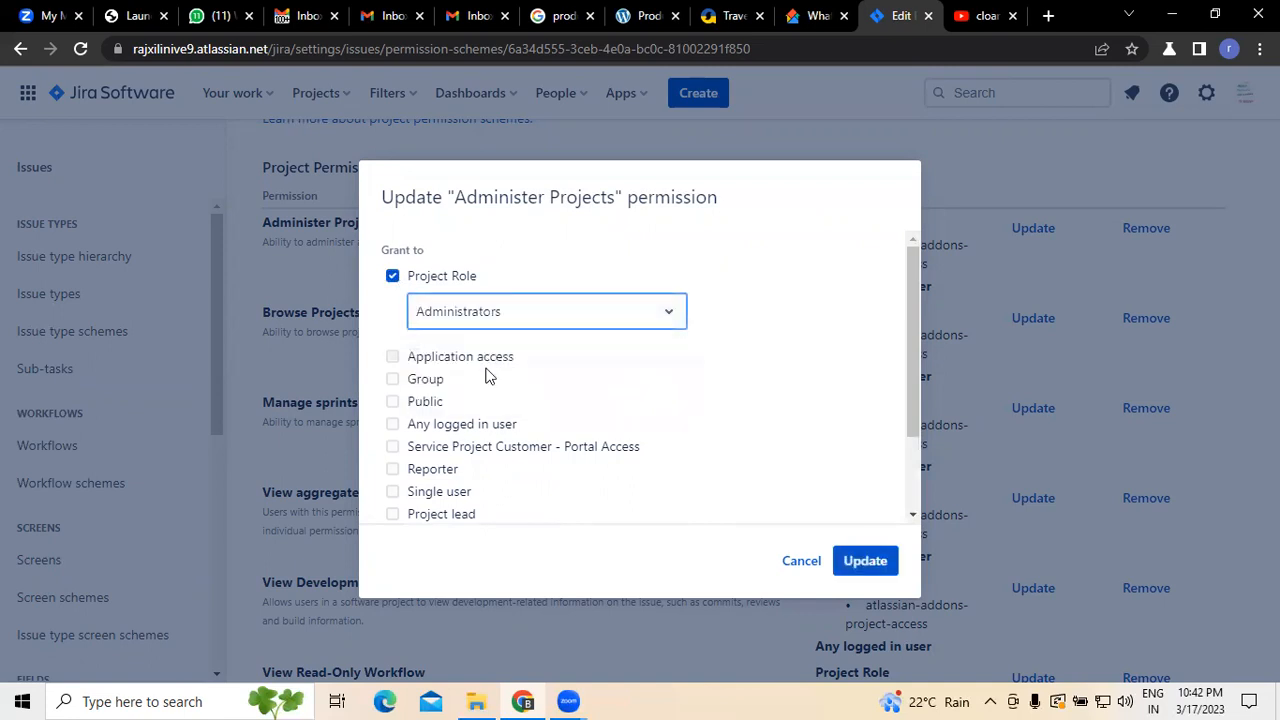
{"action": "left_click", "coordinate": [576, 316]}
{"action": "left_click", "coordinate": [493, 363]}
{"action": "left_click_drag", "start_coordinate": [920, 405], "coordinate": [924, 480]}
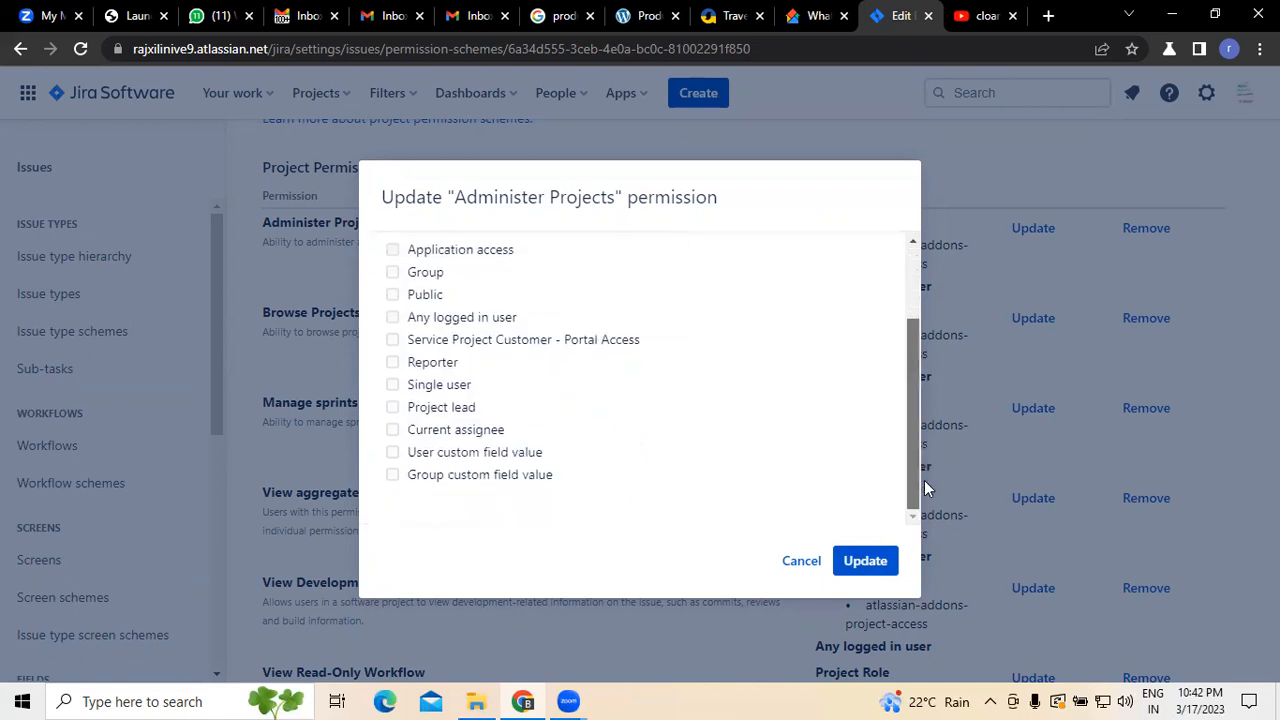
{"action": "left_click", "coordinate": [870, 564]}
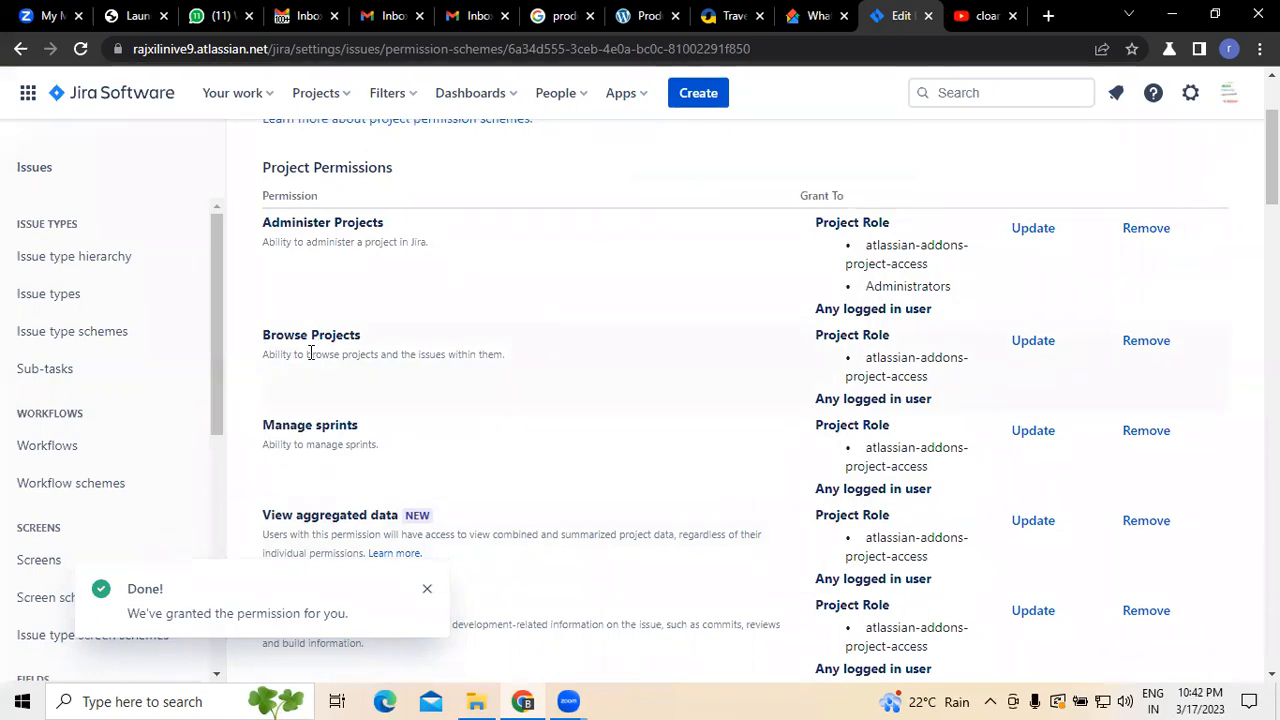
Open the Browse Projects permission for updating and choose the jira-admins-rajxilinive9 group as a grantee.
{"action": "left_click", "coordinate": [1036, 341]}
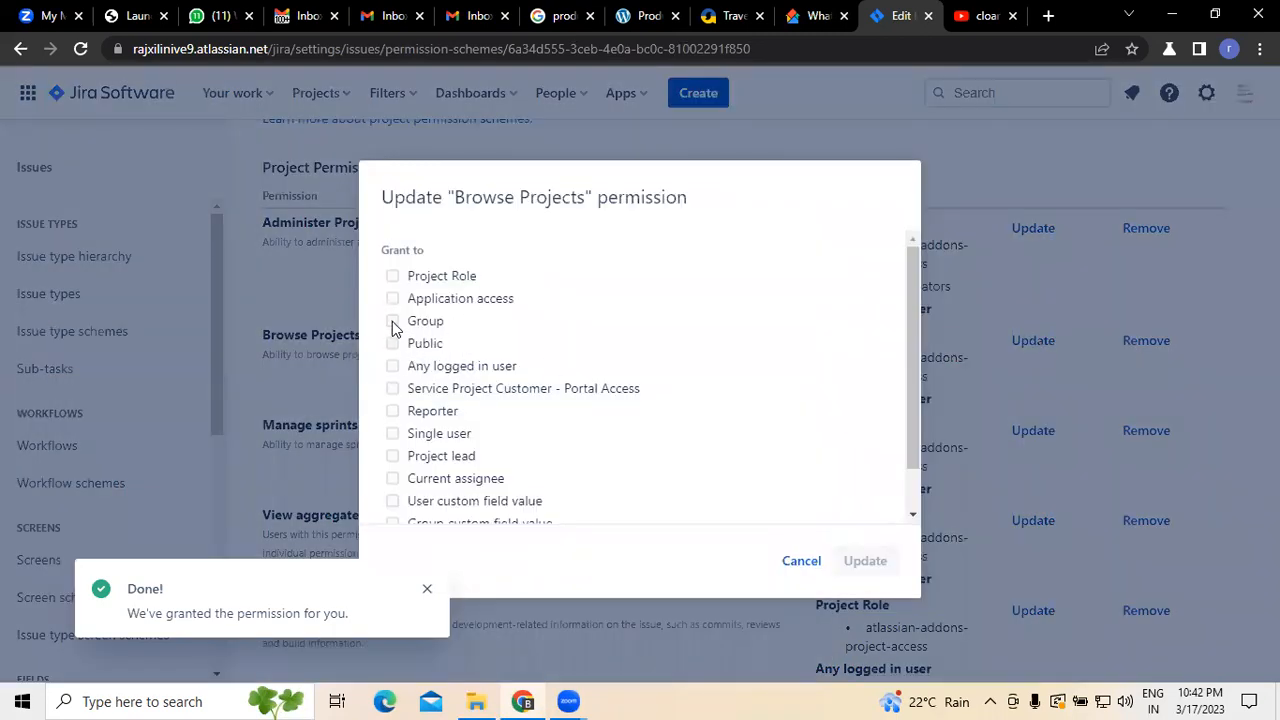
{"action": "left_click", "coordinate": [393, 321]}
{"action": "left_click", "coordinate": [519, 369]}
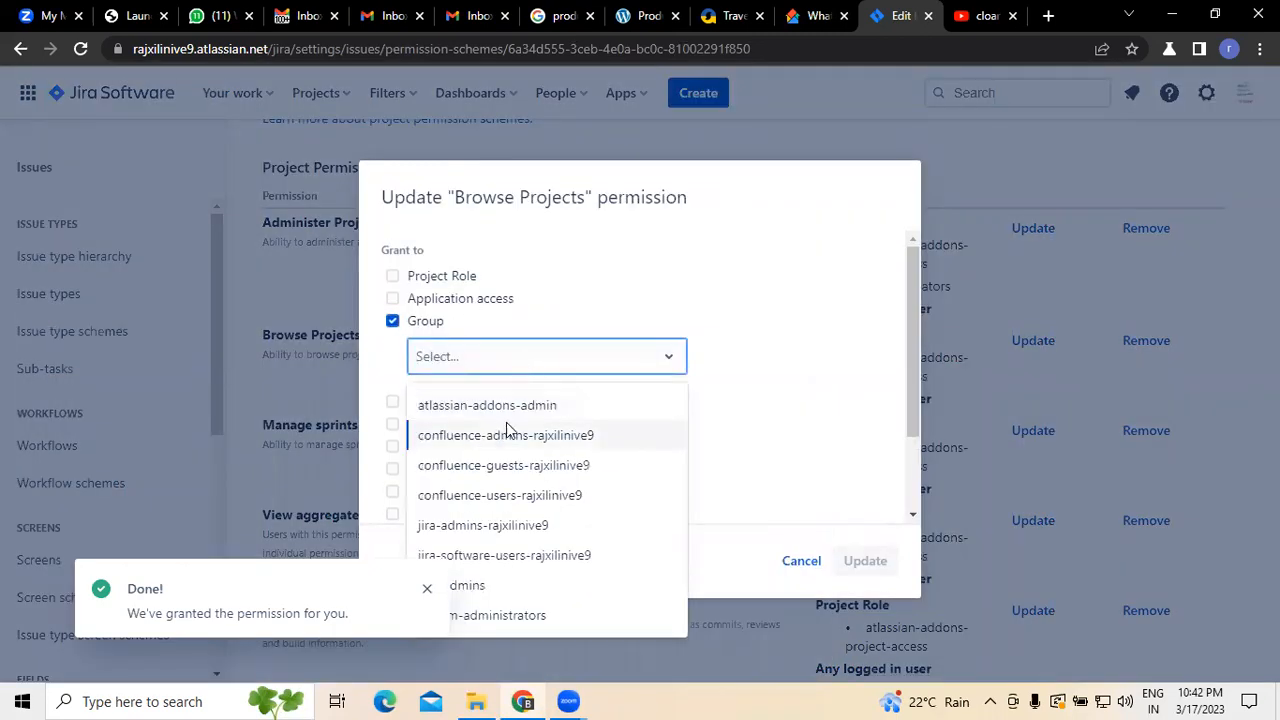
{"action": "left_click", "coordinate": [427, 590]}
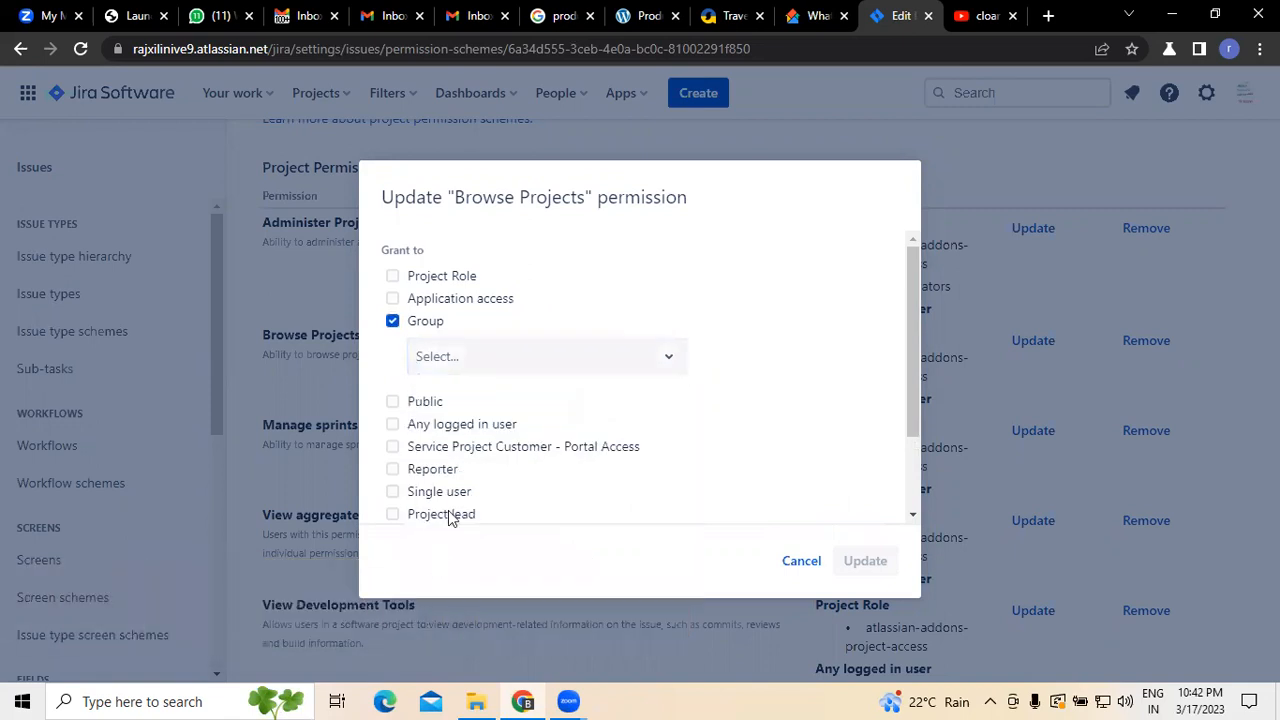
{"action": "left_click", "coordinate": [474, 364]}
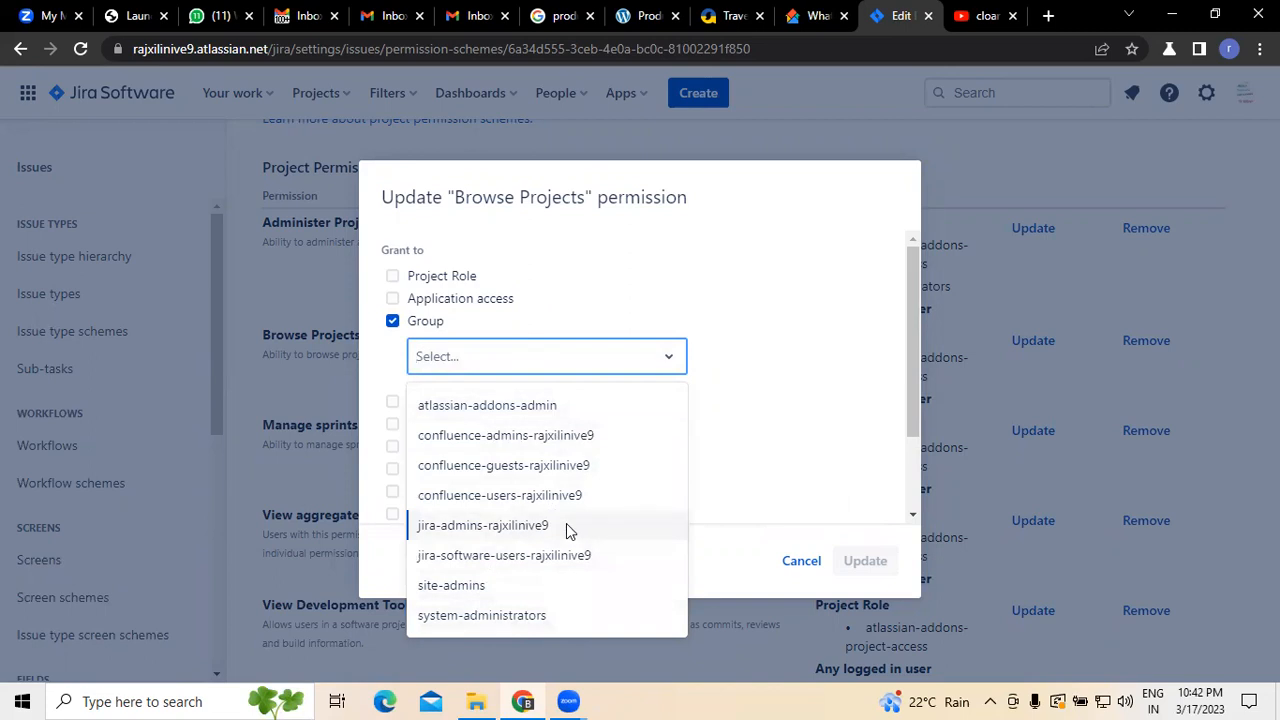
{"action": "left_click", "coordinate": [526, 528]}
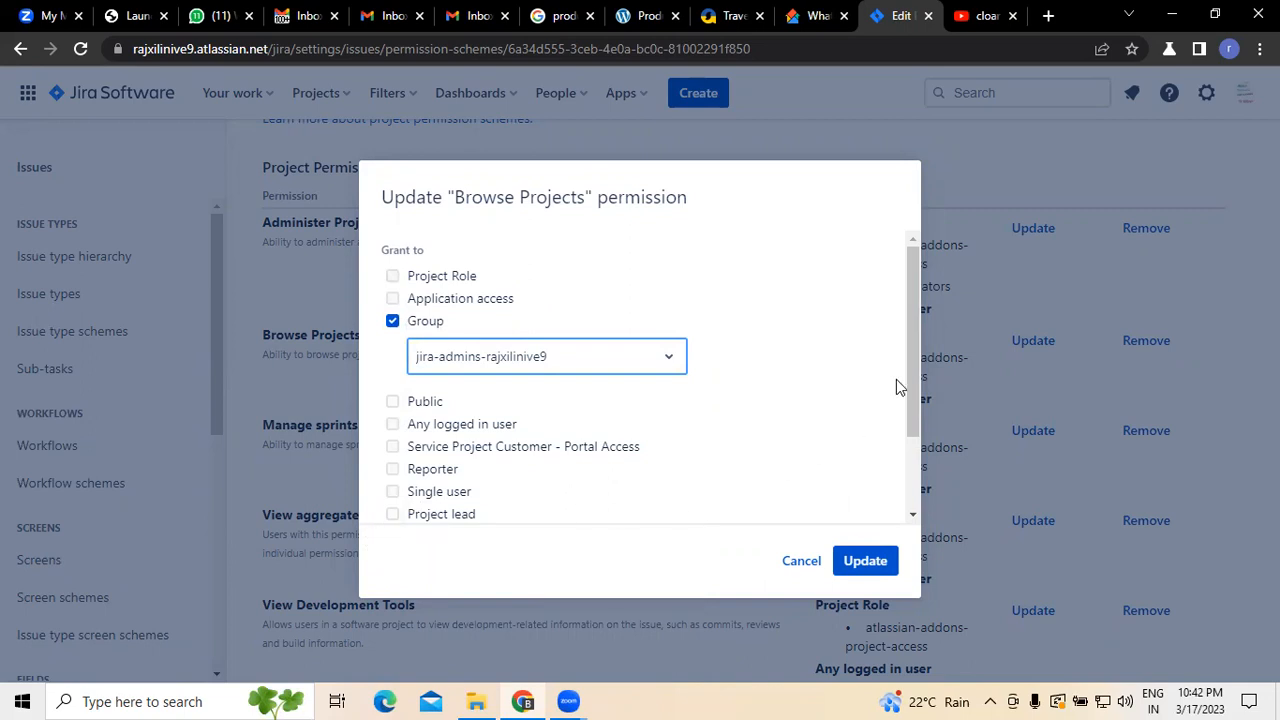
Add Project lead, Single user and Current assignee to the Browse Projects grantees, leaving the specific user unselected.
{"action": "left_click_drag", "start_coordinate": [916, 388], "coordinate": [924, 463]}
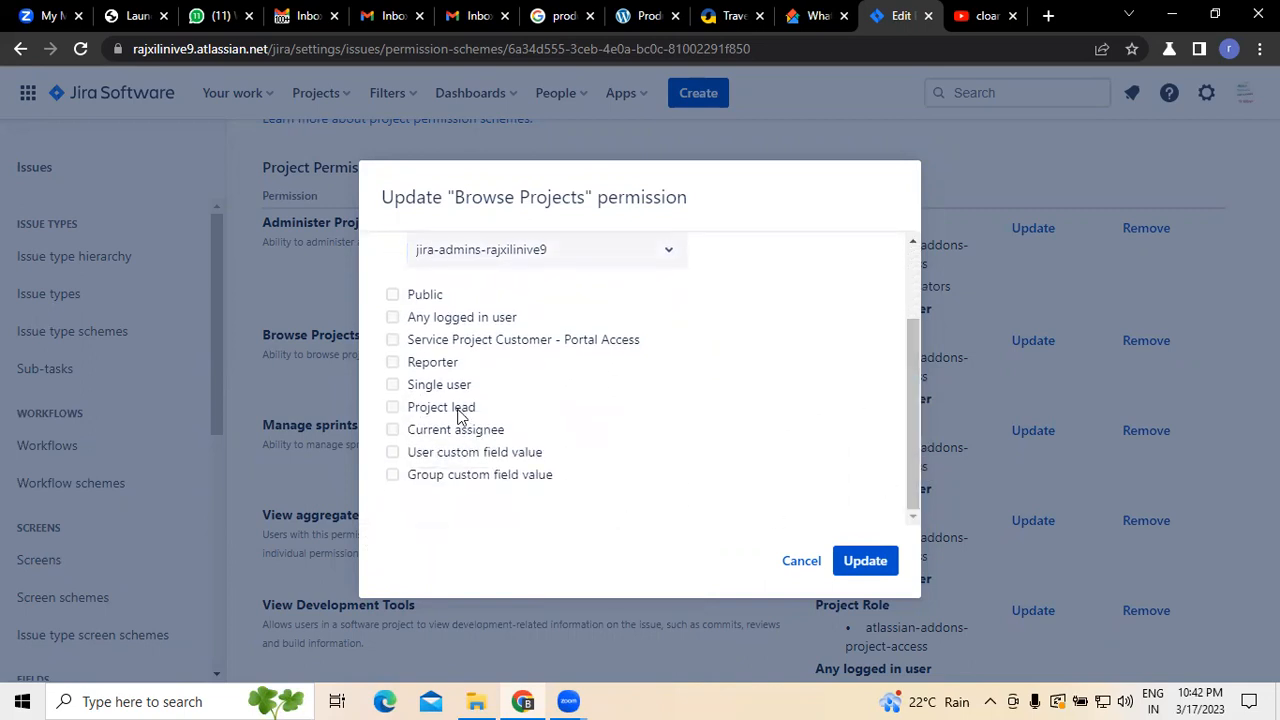
{"action": "left_click", "coordinate": [392, 407]}
{"action": "left_click", "coordinate": [392, 384]}
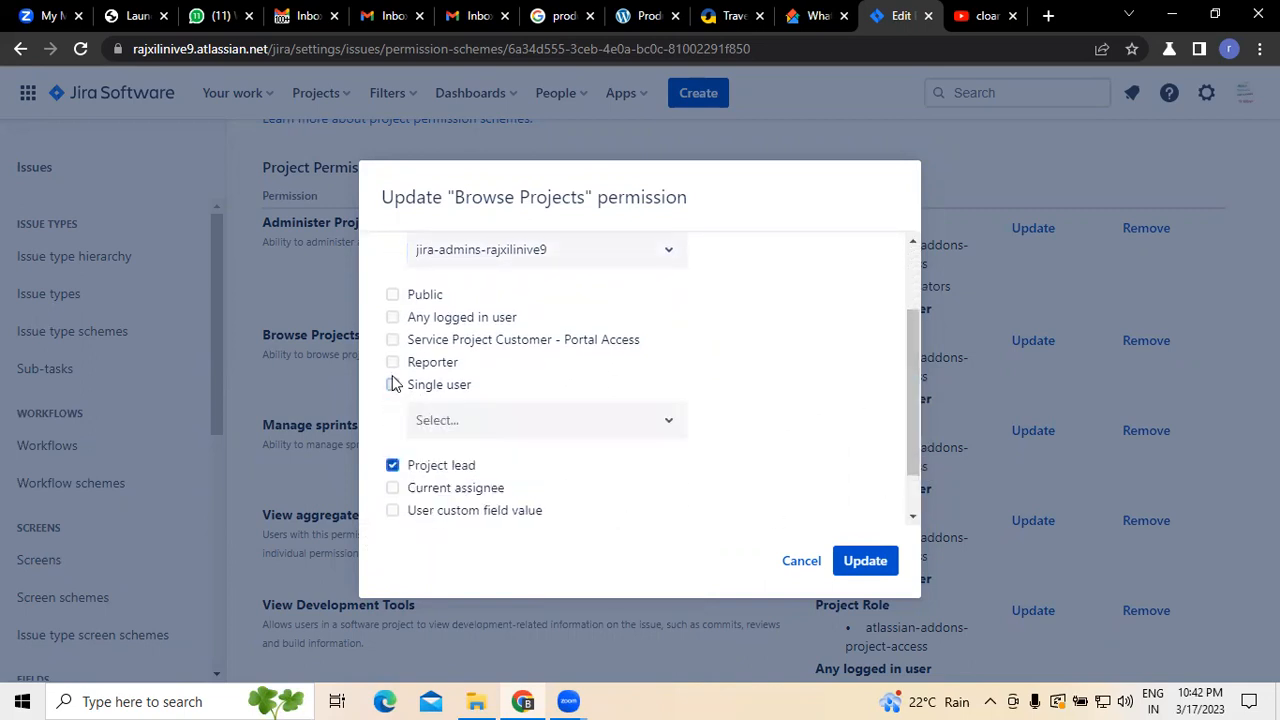
{"action": "left_click", "coordinate": [459, 428]}
{"action": "left_click", "coordinate": [594, 457]}
{"action": "scroll", "coordinate": [650, 415], "scroll_direction": "down", "scroll_amount": 2}
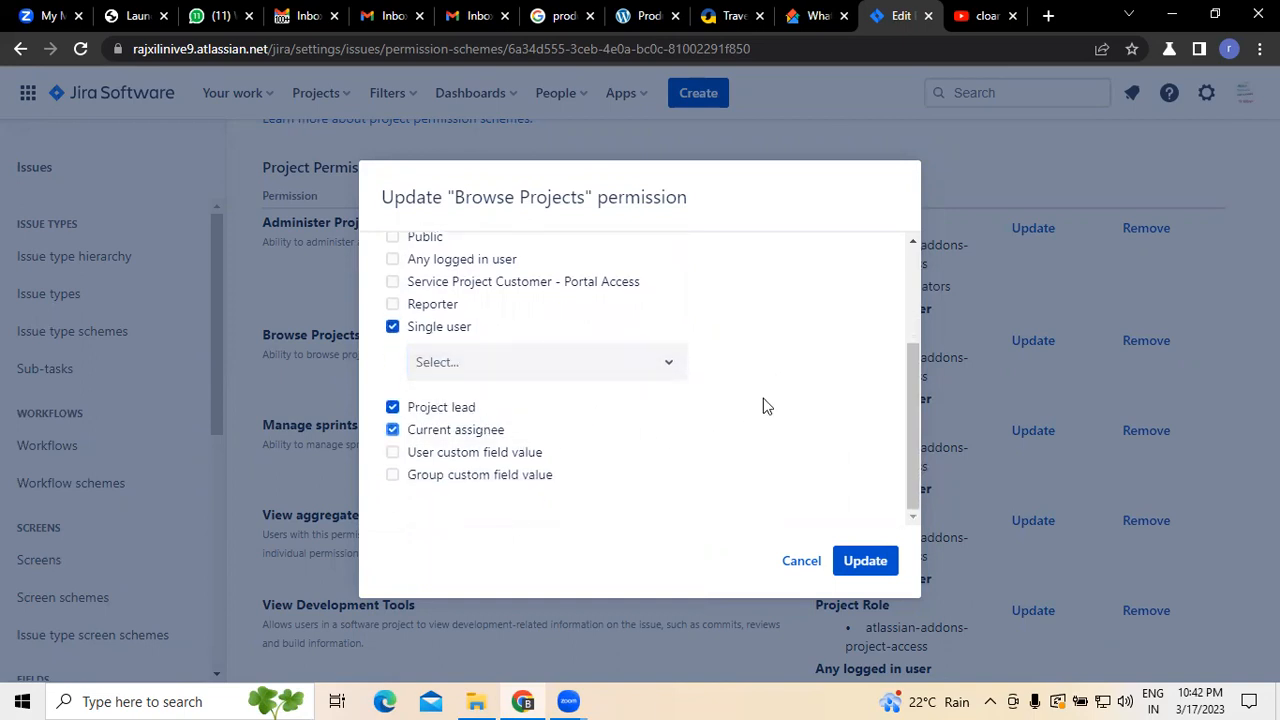
Remove Group from the Browse Projects grantees, save the permission update and dismiss the notification.
{"action": "scroll", "coordinate": [757, 440], "scroll_direction": "up", "scroll_amount": 3}
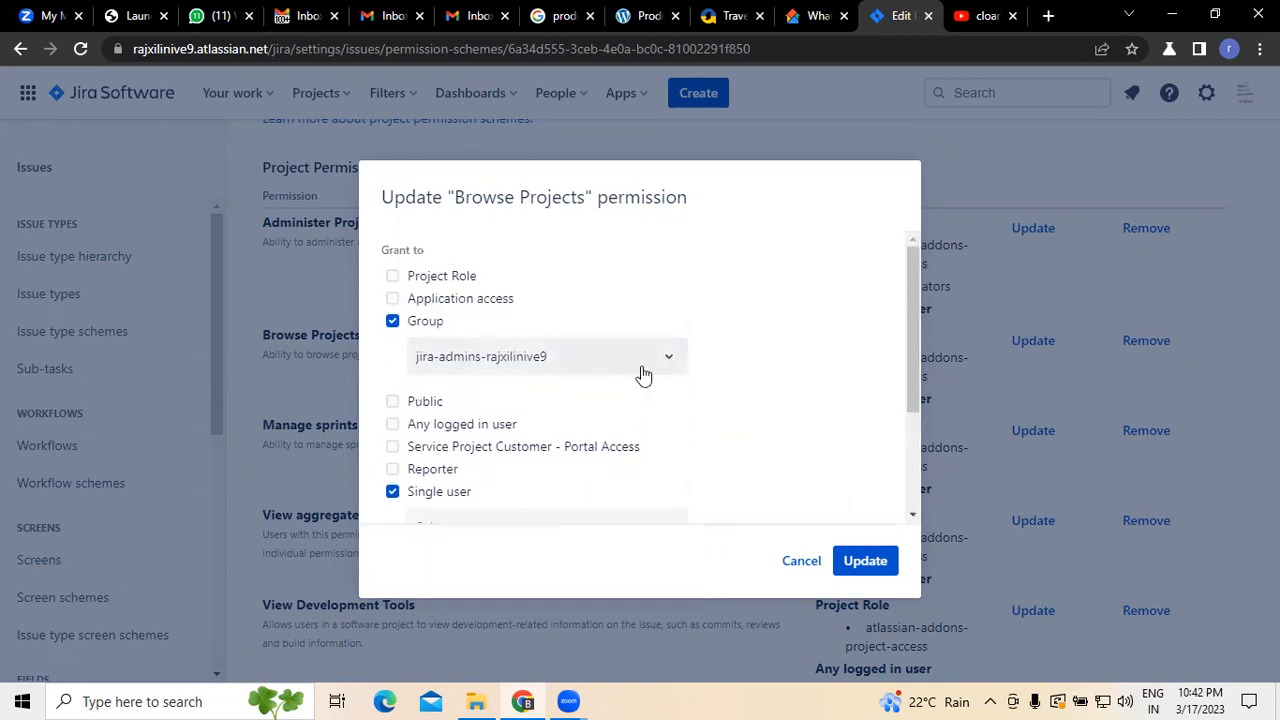
{"action": "left_click", "coordinate": [672, 358]}
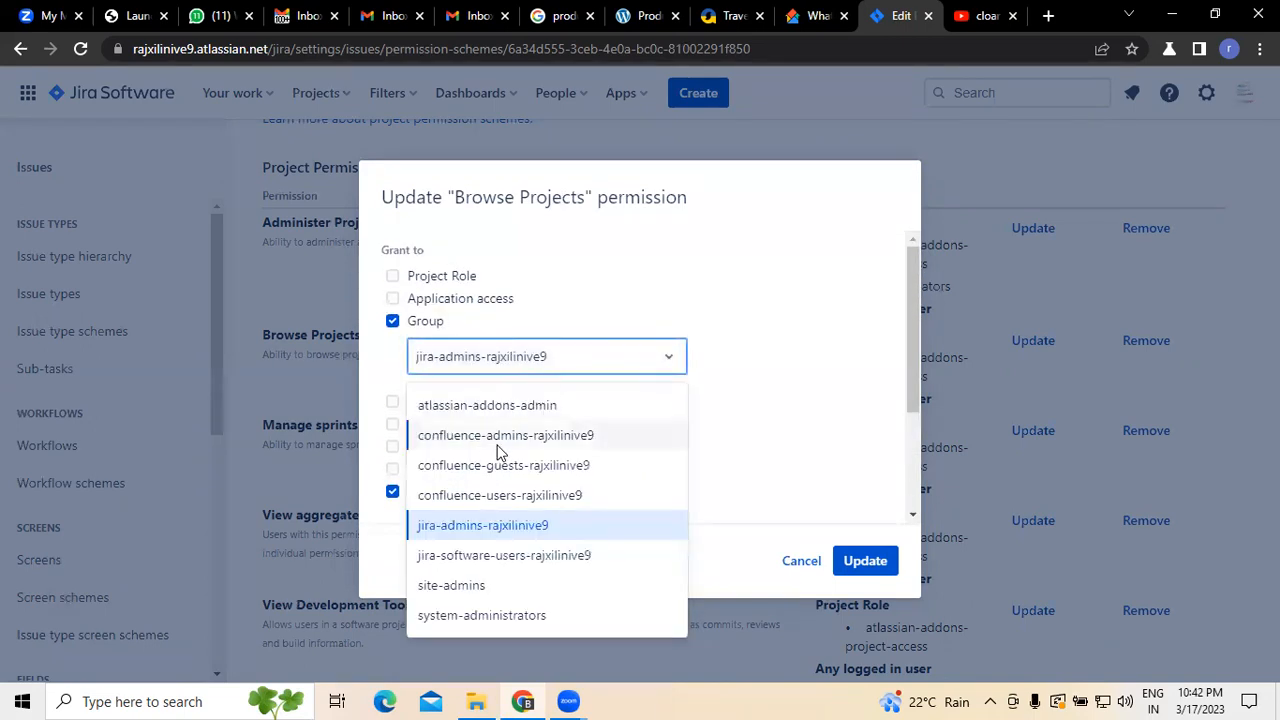
{"action": "left_click", "coordinate": [392, 321]}
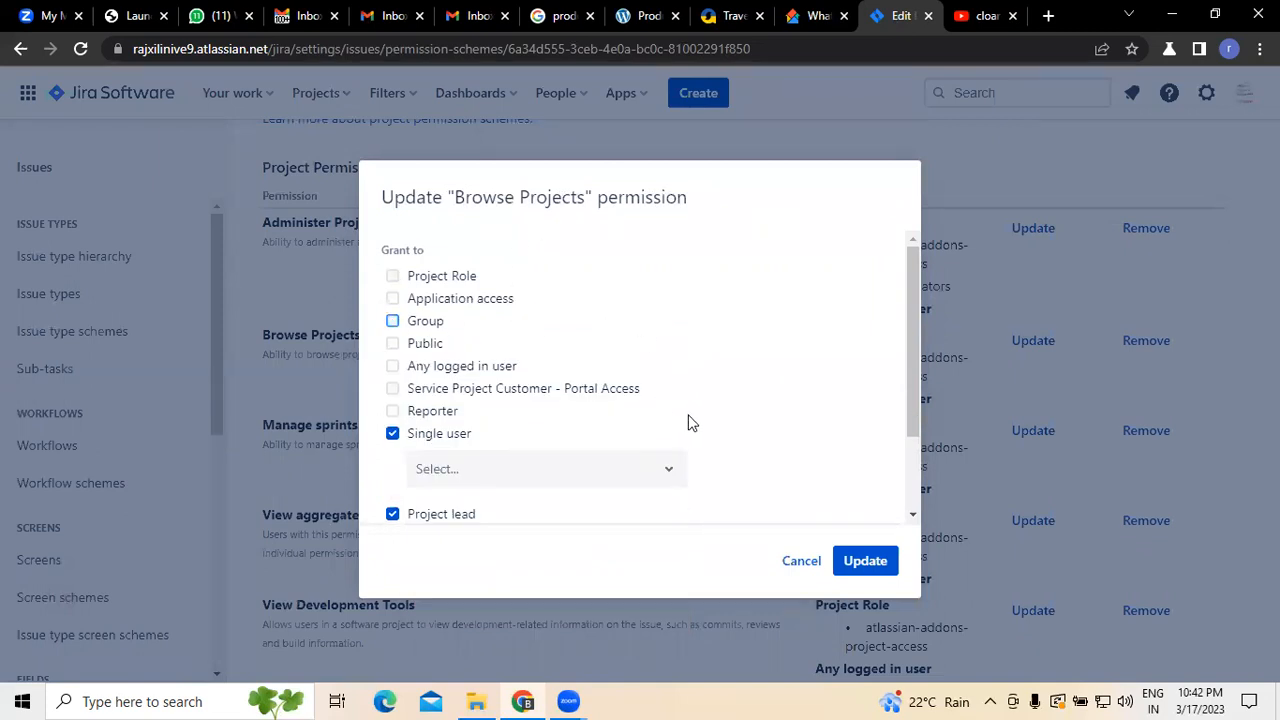
{"action": "scroll", "coordinate": [560, 400], "scroll_direction": "down", "scroll_amount": 1}
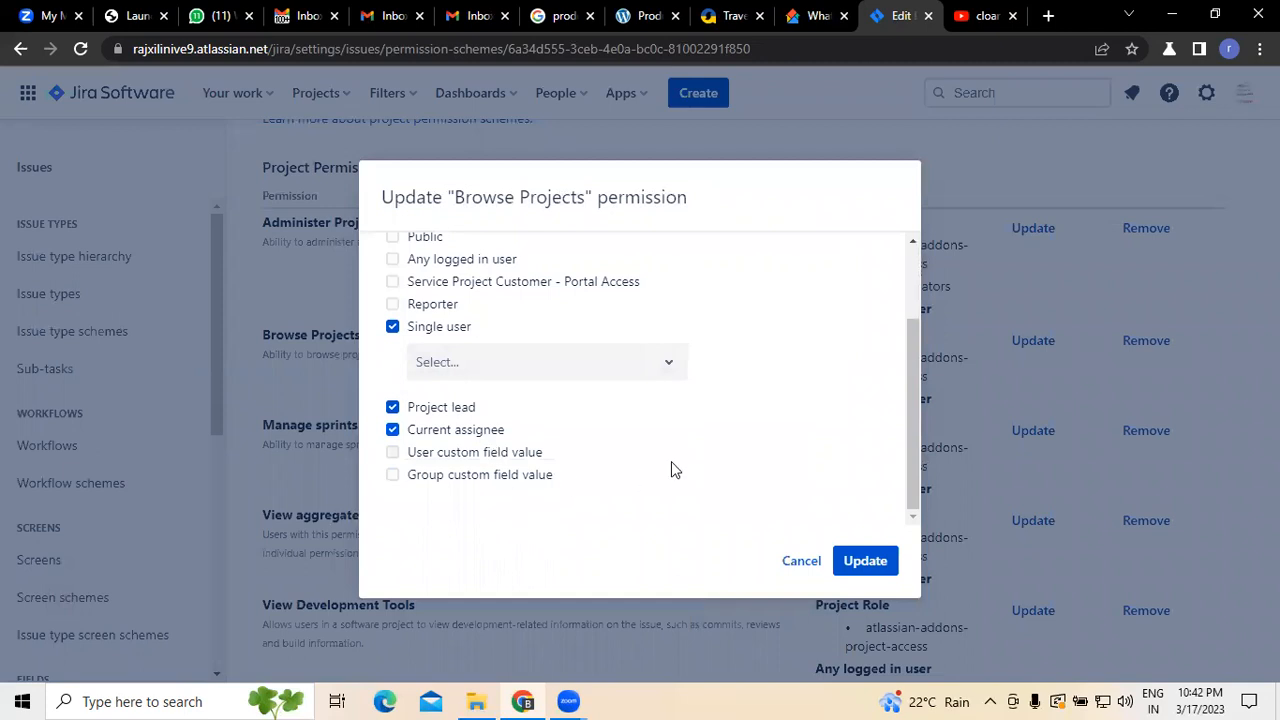
{"action": "left_click", "coordinate": [857, 562]}
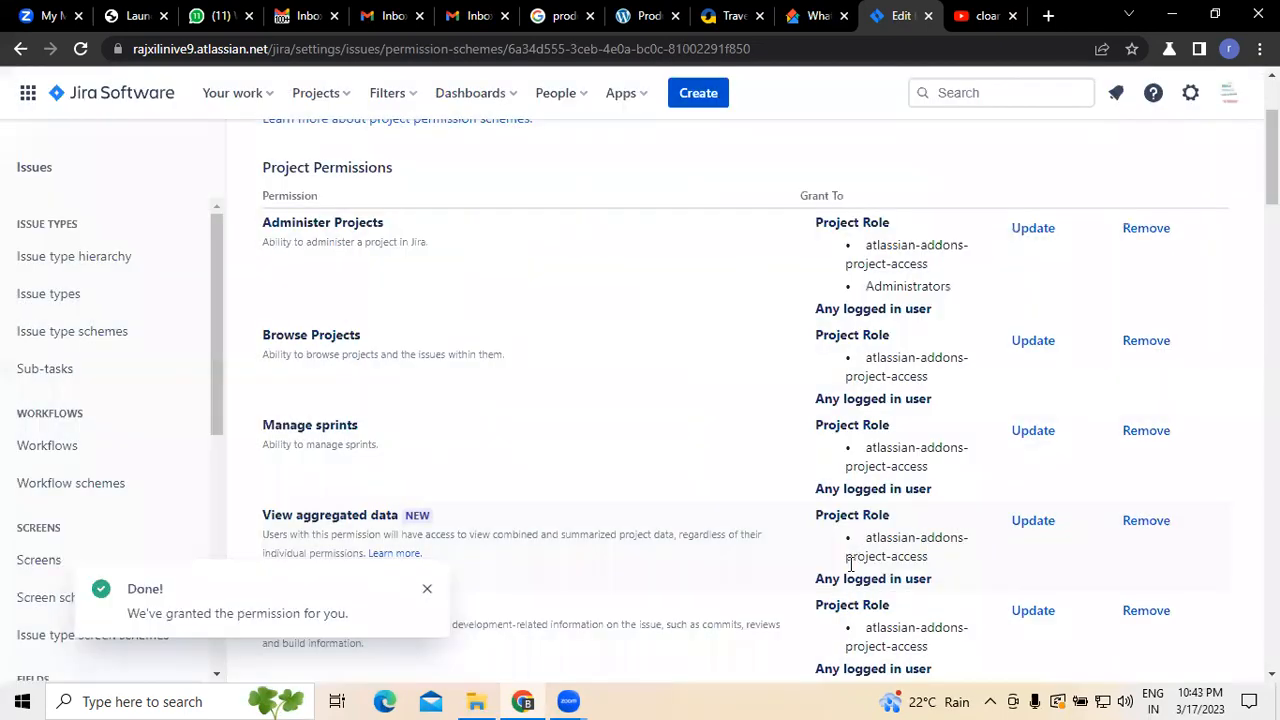
{"action": "left_click", "coordinate": [427, 589]}
Open the Manage sprints permission for updating and choose the Administrators project role as a grantee.
{"action": "scroll", "coordinate": [495, 487], "scroll_direction": "down", "scroll_amount": 2}
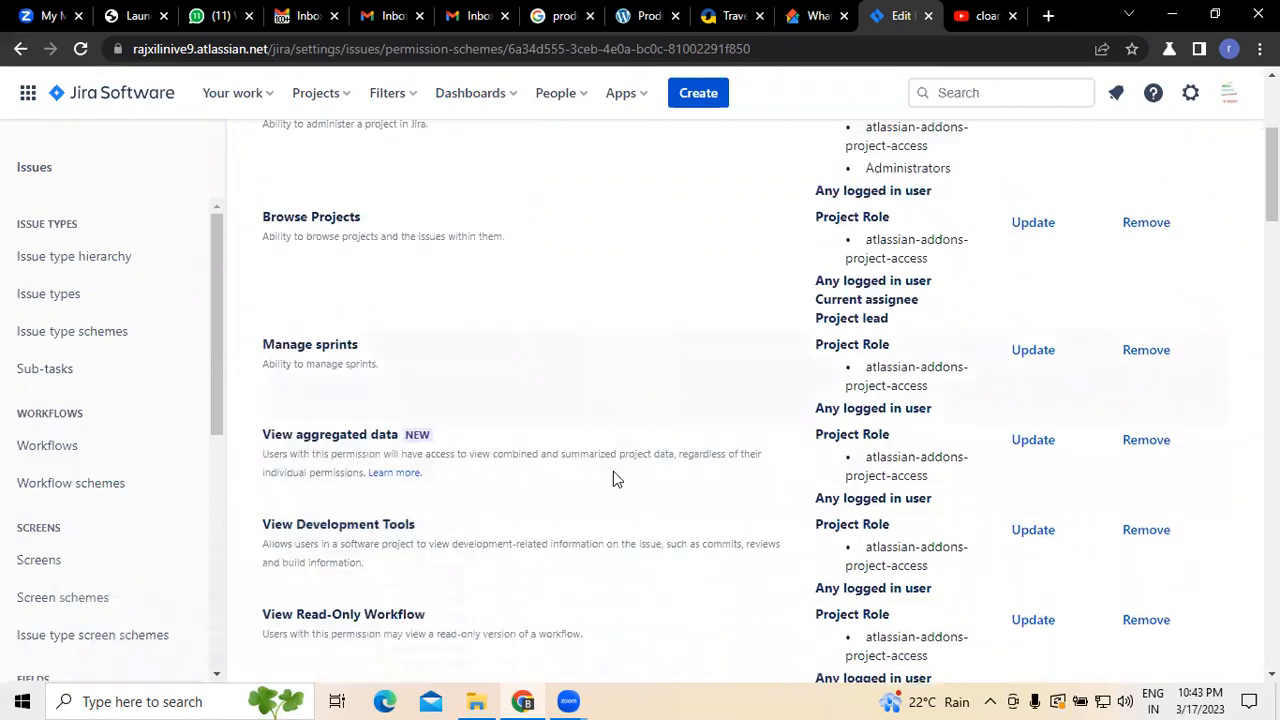
{"action": "left_click", "coordinate": [1032, 281]}
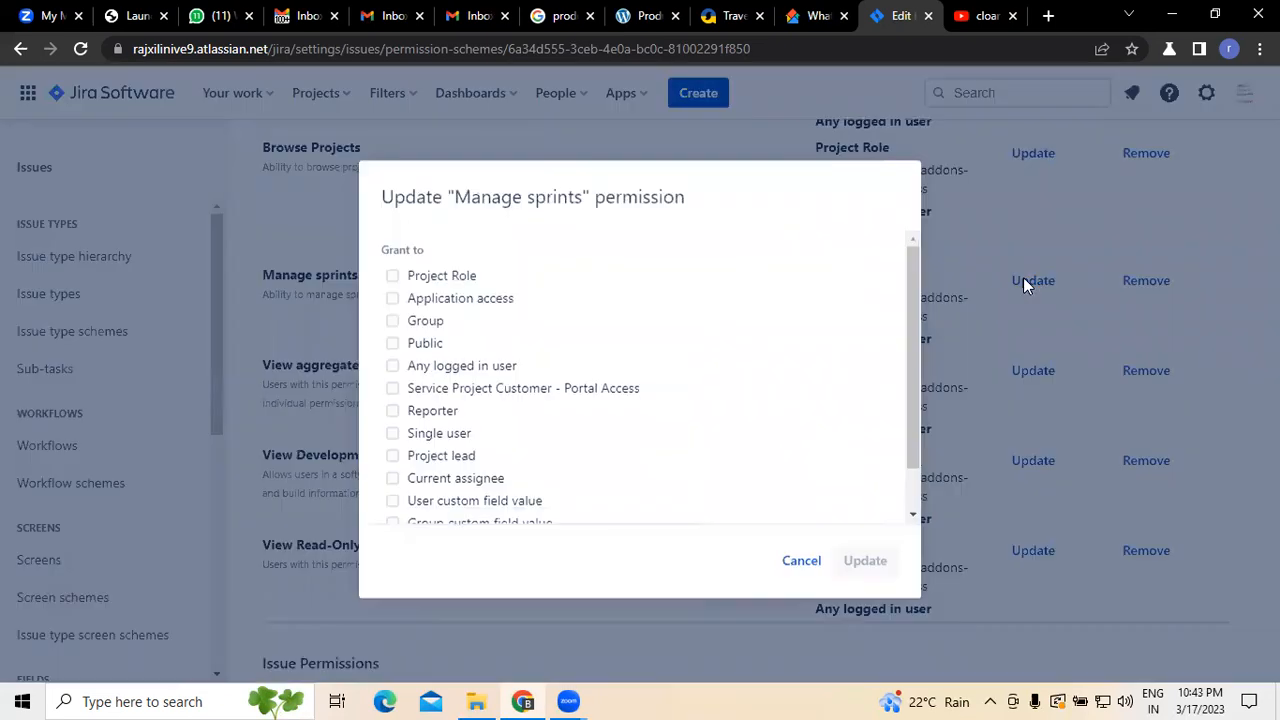
{"action": "left_click", "coordinate": [393, 278]}
{"action": "left_click", "coordinate": [525, 322]}
{"action": "left_click", "coordinate": [503, 360]}
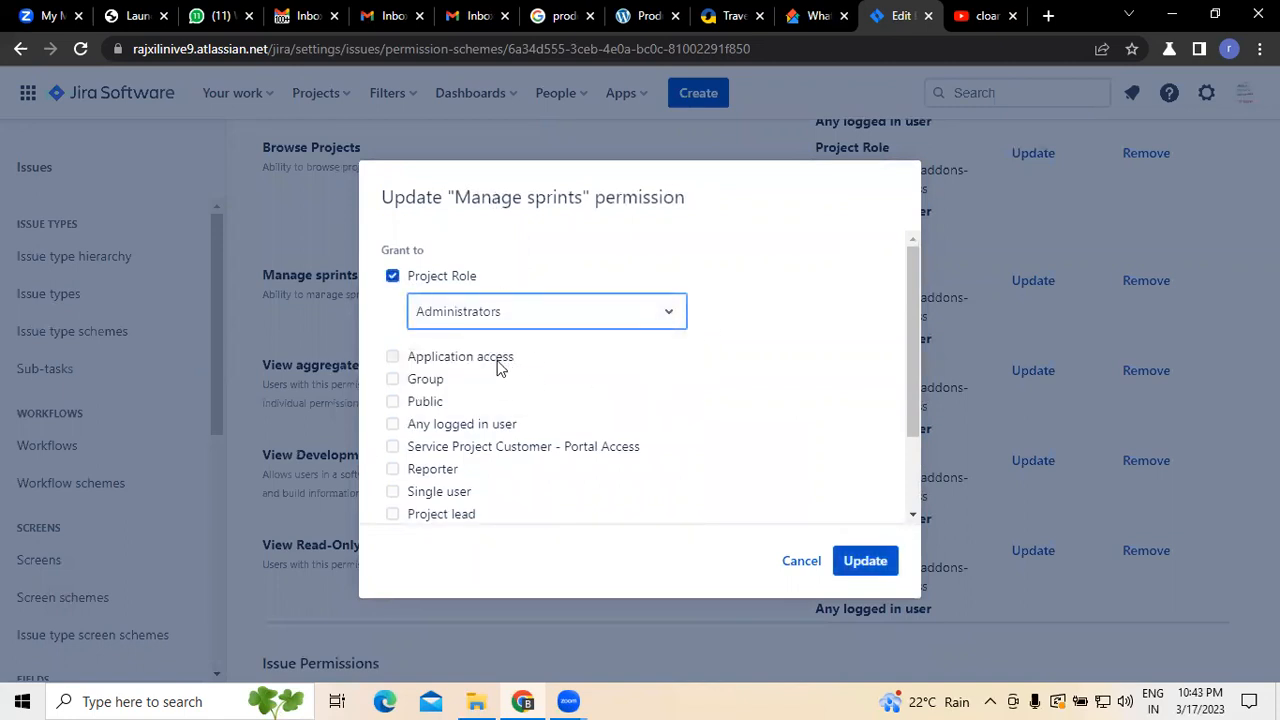
Add Single user, Project lead and Current assignee to the Manage sprints grantees, save the update and dismiss the notification.
{"action": "left_click", "coordinate": [911, 298]}
{"action": "left_click_drag", "start_coordinate": [911, 298], "coordinate": [911, 362]}
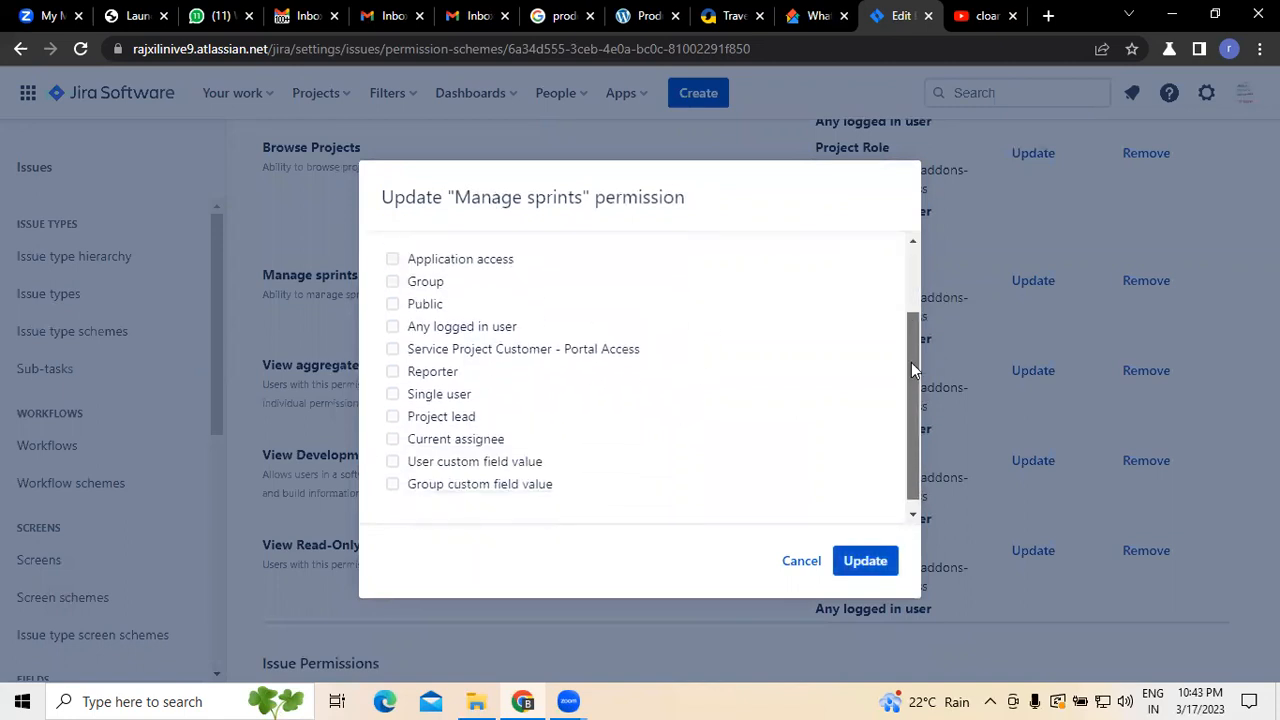
{"action": "left_click", "coordinate": [392, 395]}
{"action": "left_click", "coordinate": [480, 432]}
{"action": "left_click", "coordinate": [393, 395]}
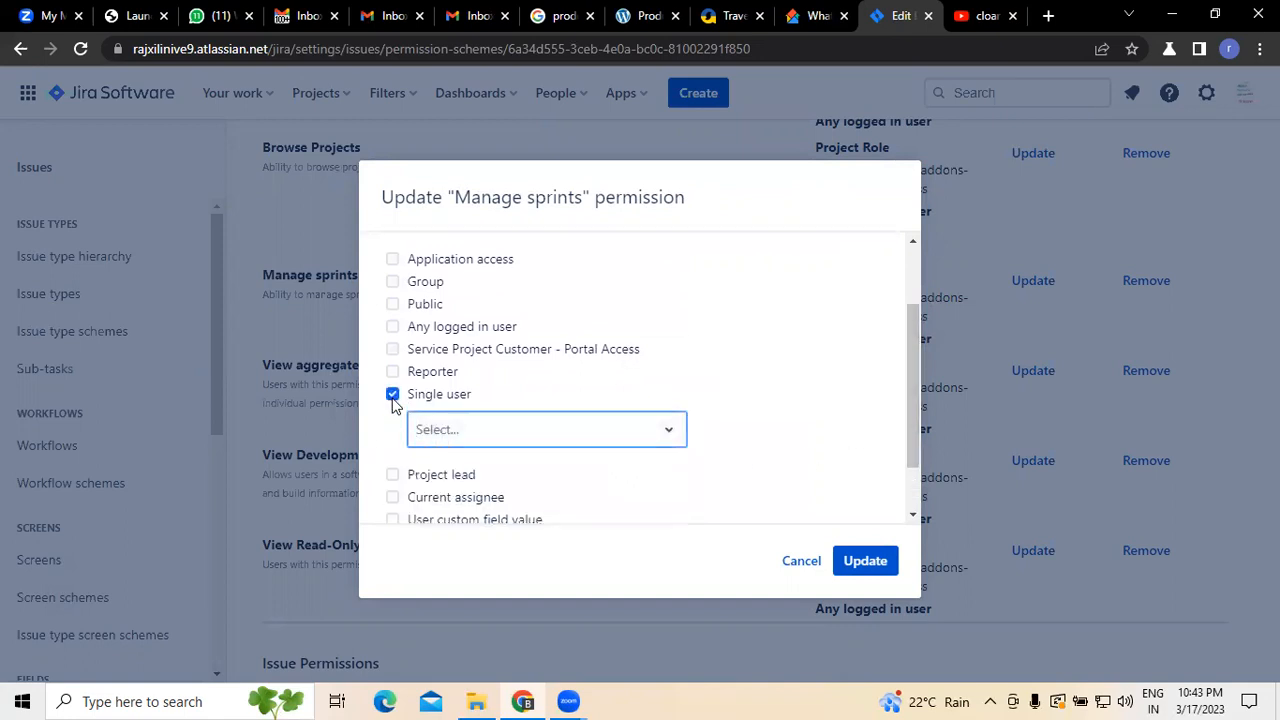
{"action": "left_click", "coordinate": [393, 386]}
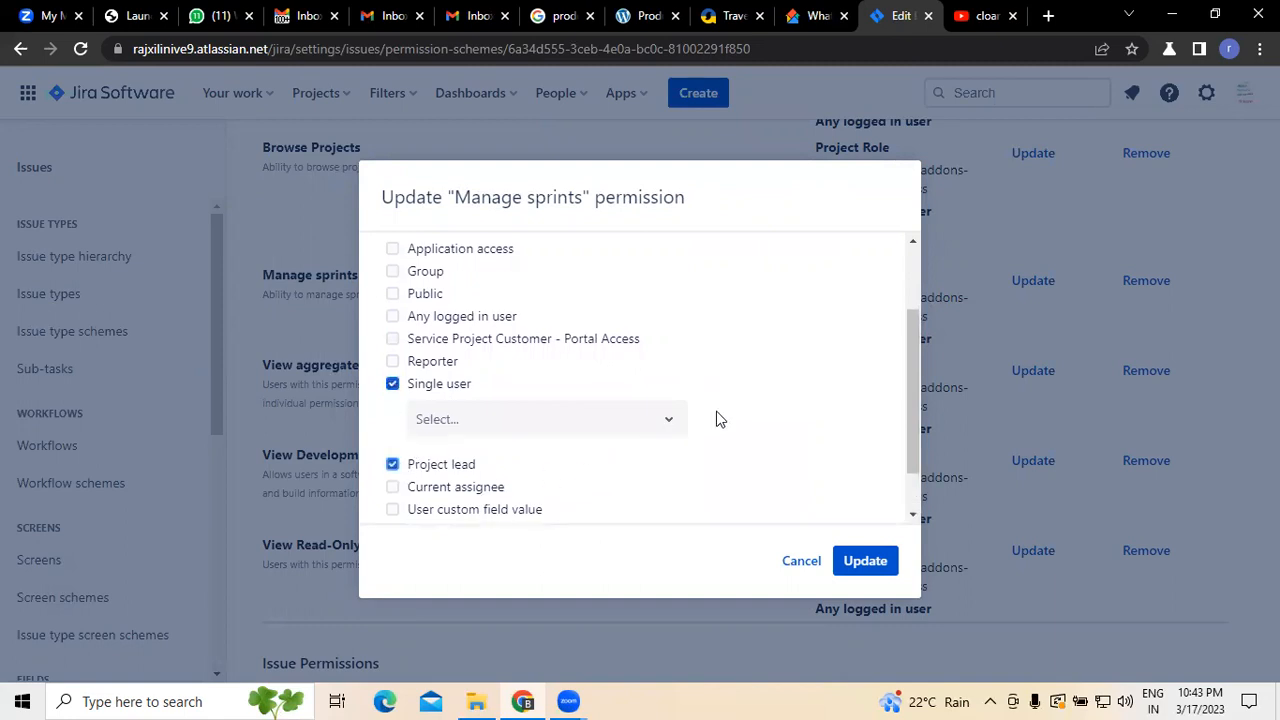
{"action": "scroll", "coordinate": [715, 421], "scroll_direction": "down", "scroll_amount": 1}
{"action": "left_click", "coordinate": [392, 432]}
{"action": "left_click", "coordinate": [864, 562]}
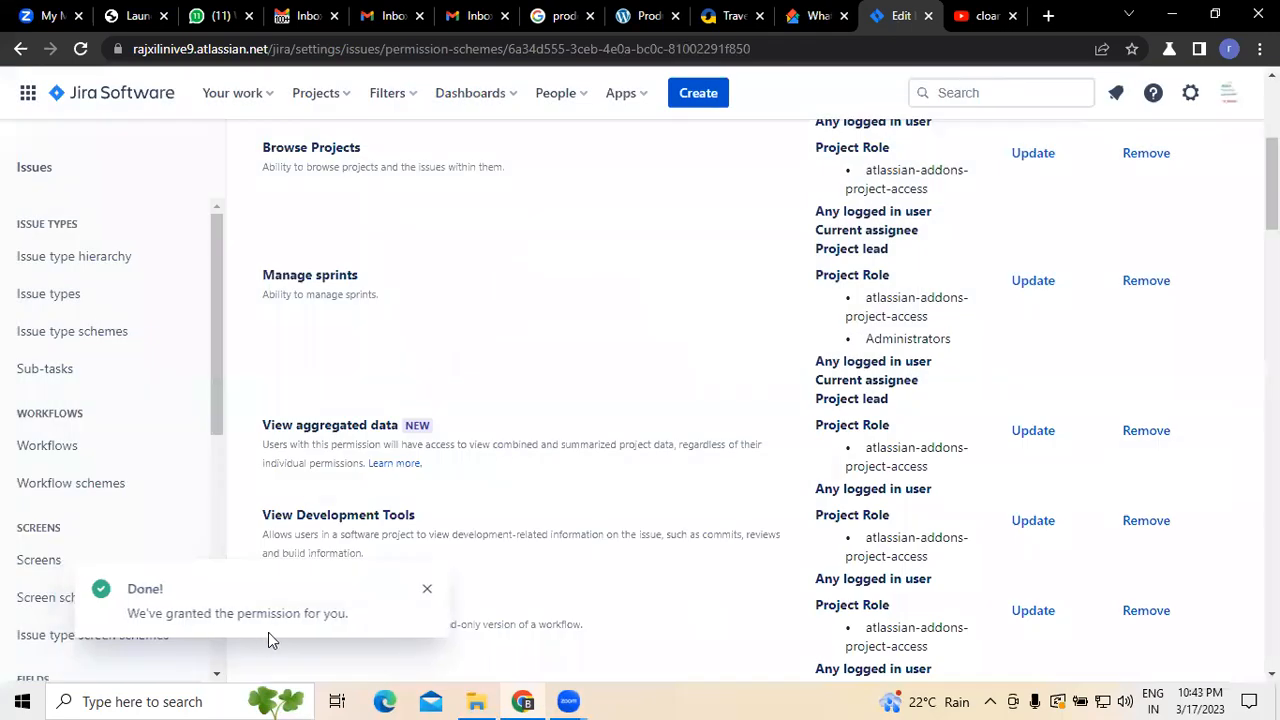
{"action": "left_click", "coordinate": [427, 589]}
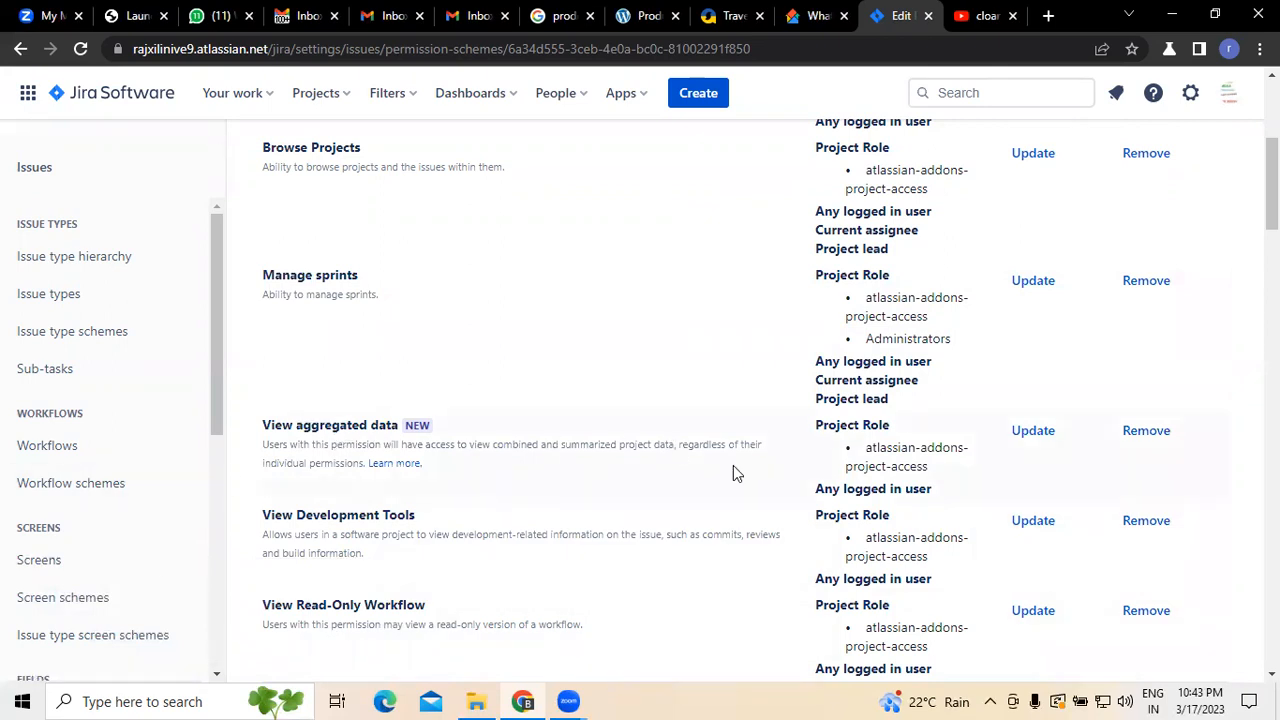
{"action": "left_click", "coordinate": [1032, 431]}
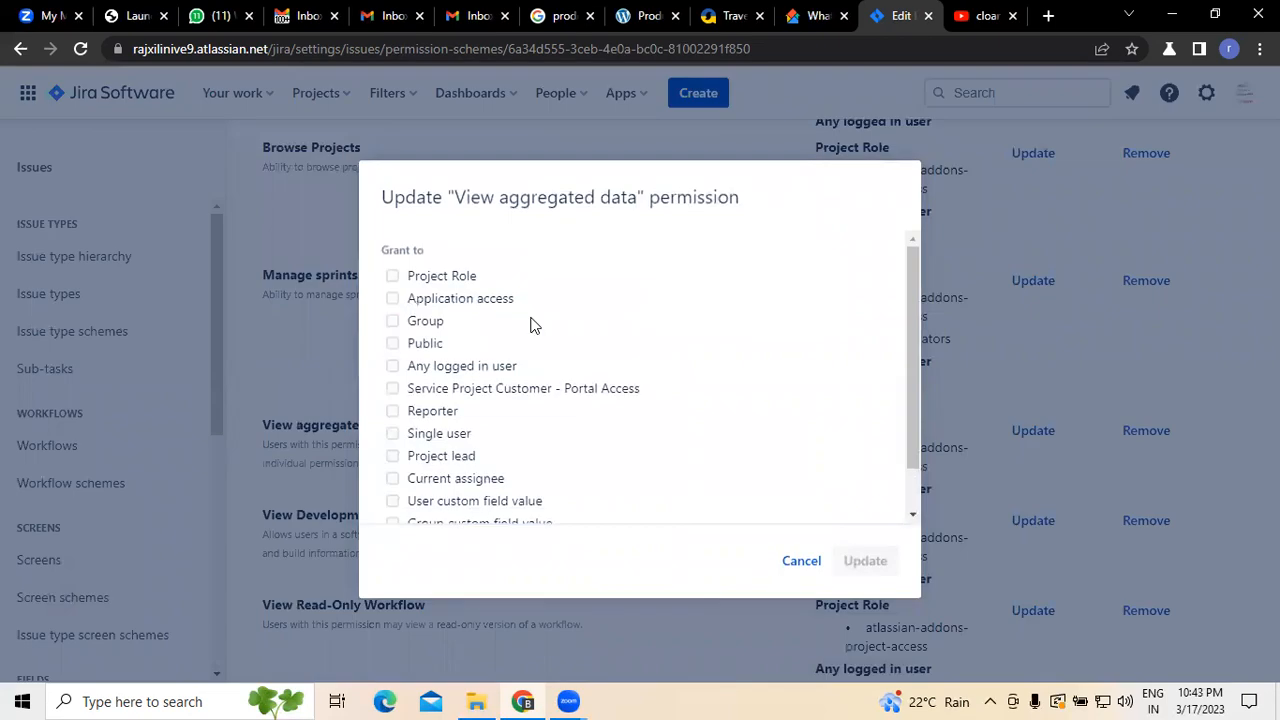
{"action": "left_click", "coordinate": [392, 276]}
{"action": "left_click", "coordinate": [486, 318]}
{"action": "left_click", "coordinate": [483, 362]}
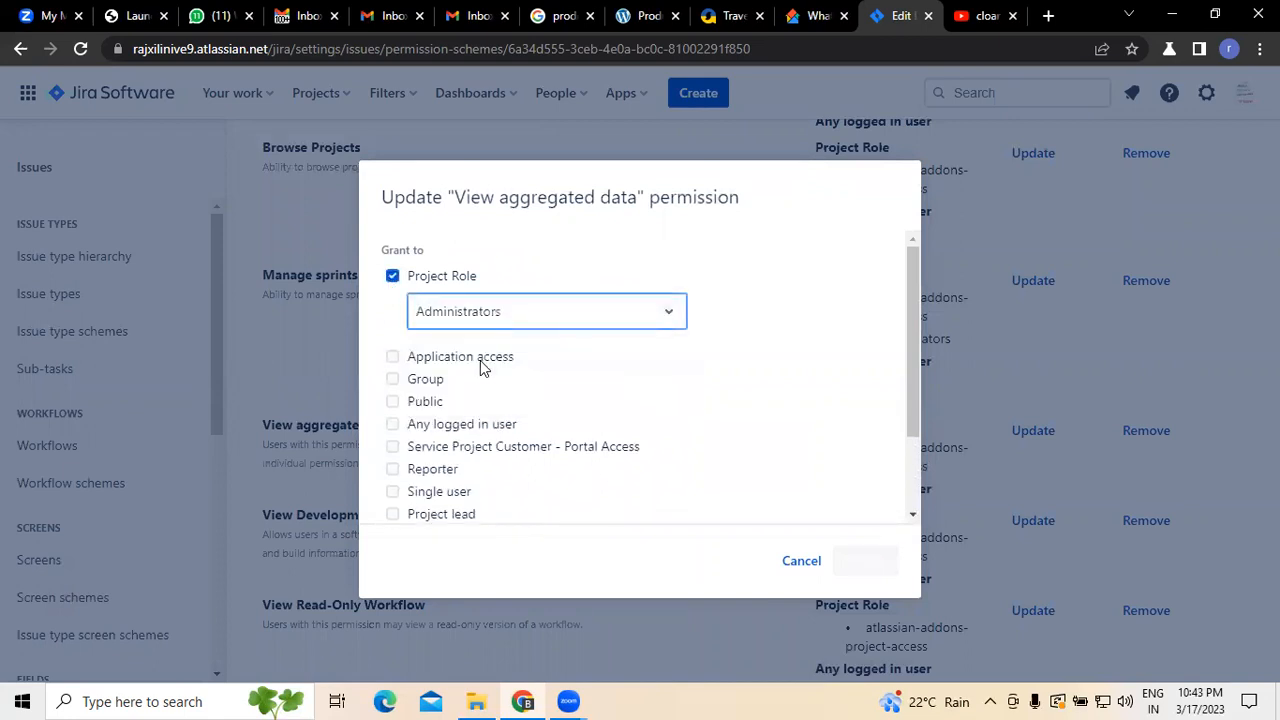
{"action": "left_click", "coordinate": [394, 425]}
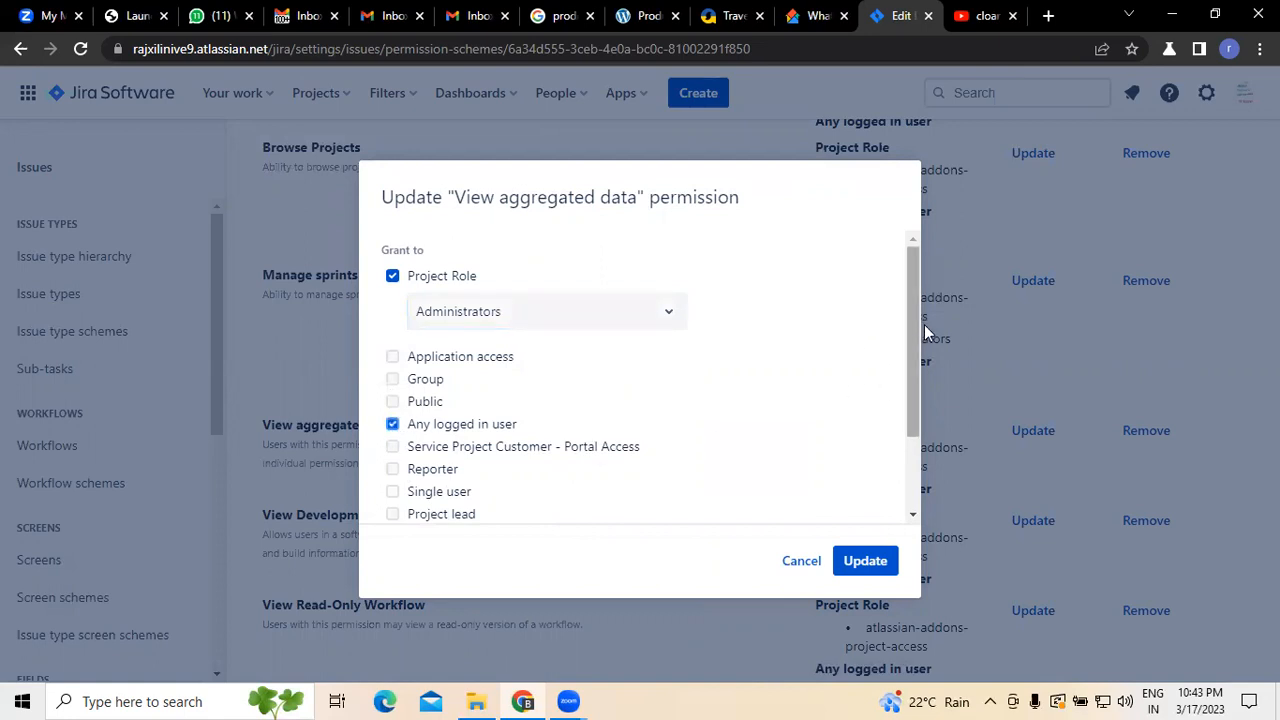
{"action": "left_click", "coordinate": [924, 373]}
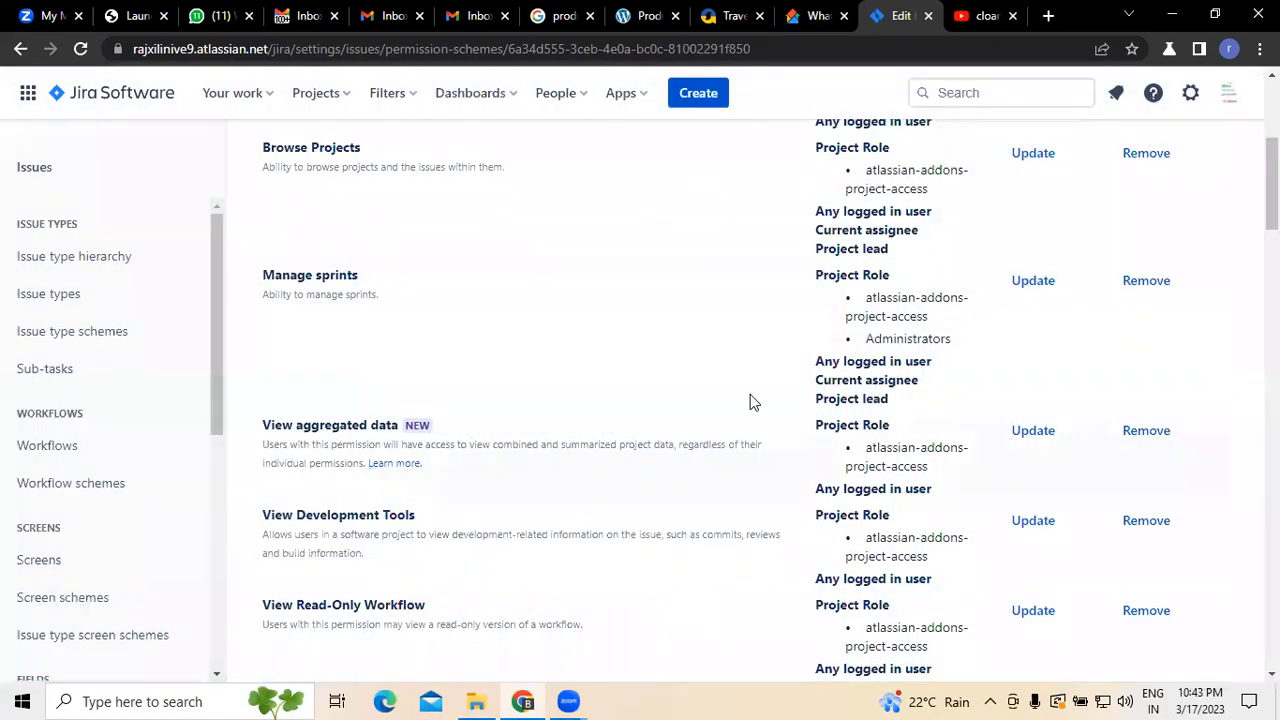
Open the View aggregated data permission for updating and choose the Administrators project role as a grantee.
{"action": "left_click", "coordinate": [1046, 440]}
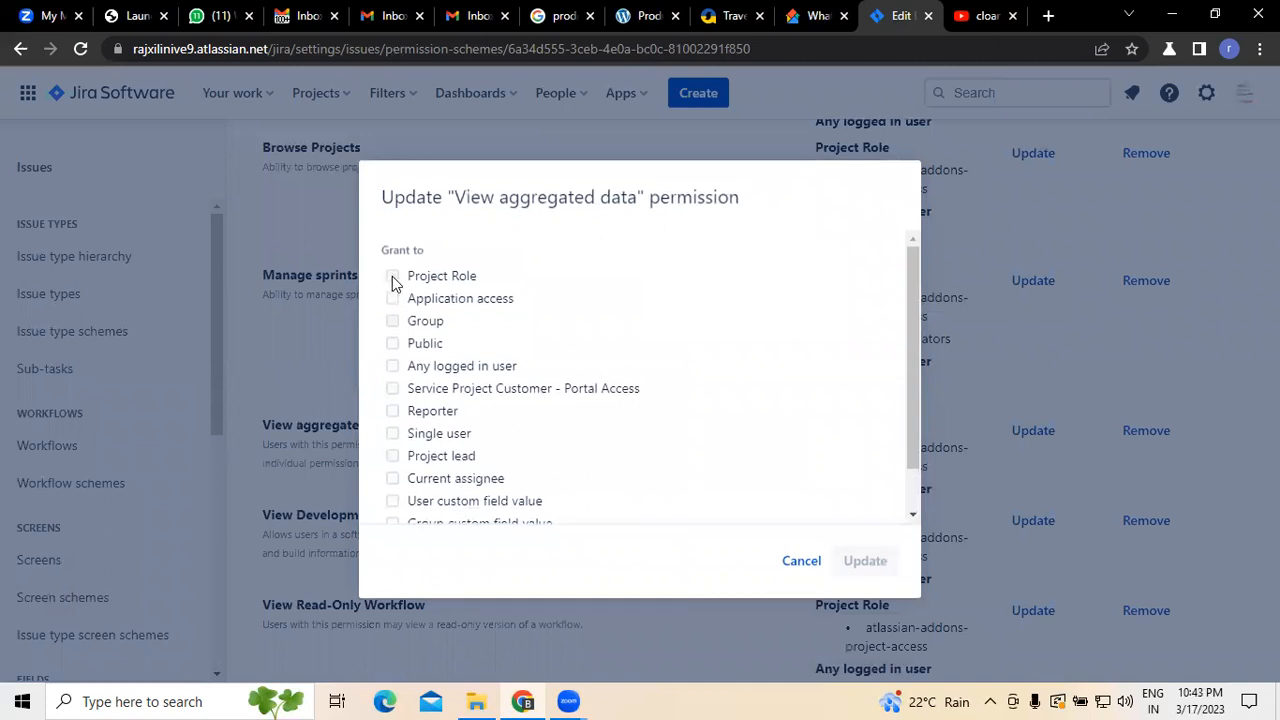
{"action": "left_click", "coordinate": [392, 276]}
{"action": "left_click", "coordinate": [456, 314]}
{"action": "left_click", "coordinate": [466, 364]}
Add Any logged in user and Project lead to the View aggregated data grantees, save the update and dismiss the notification.
{"action": "left_click", "coordinate": [392, 424]}
{"action": "left_click_drag", "start_coordinate": [914, 371], "coordinate": [920, 468]}
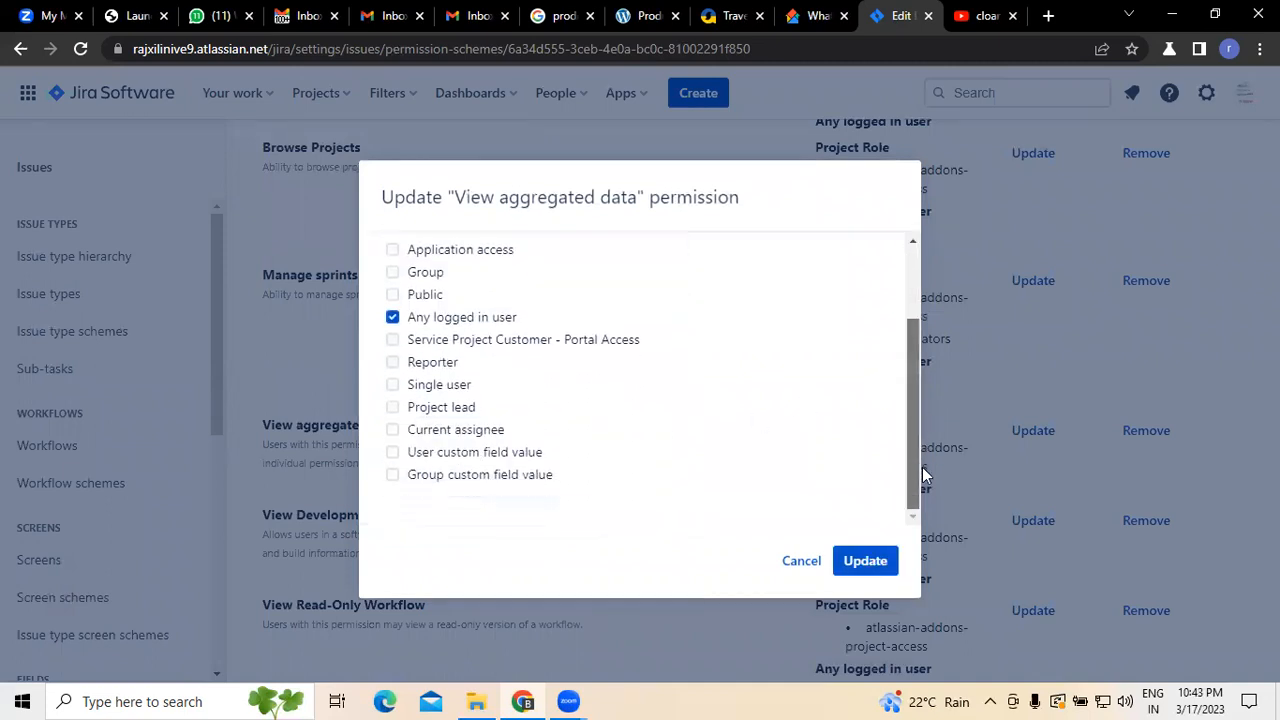
{"action": "left_click", "coordinate": [392, 407]}
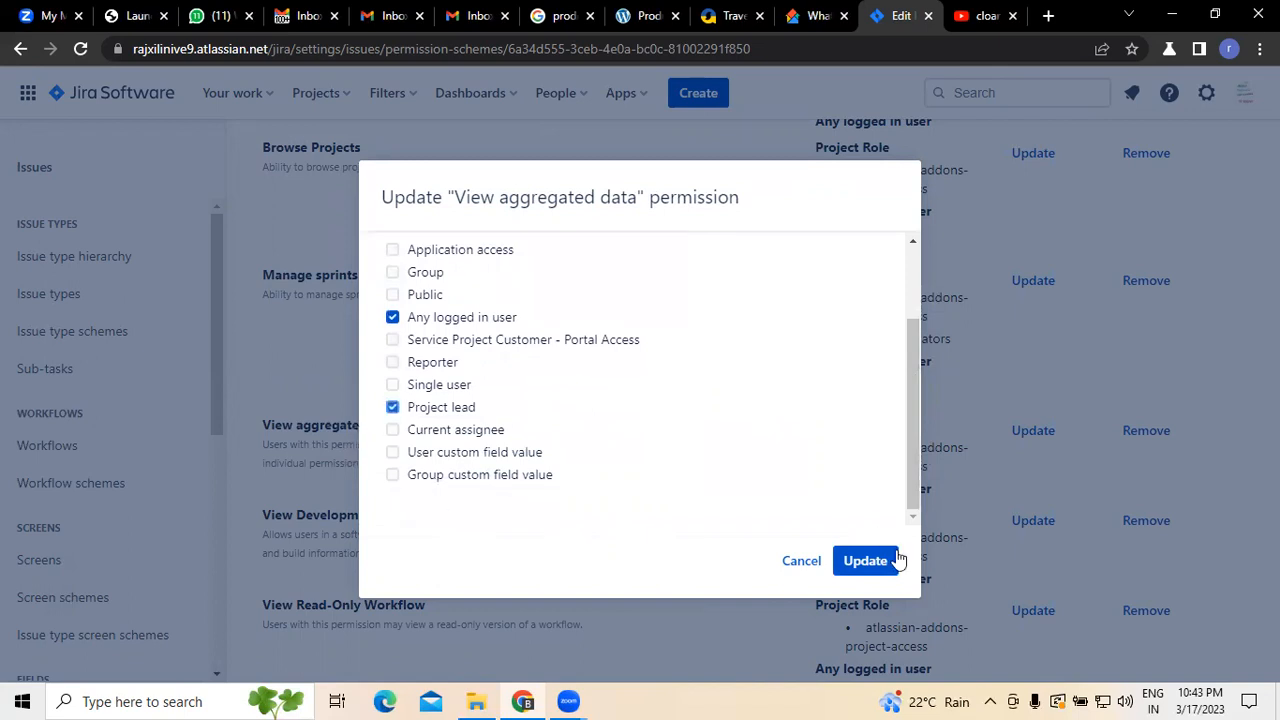
{"action": "left_click", "coordinate": [866, 561]}
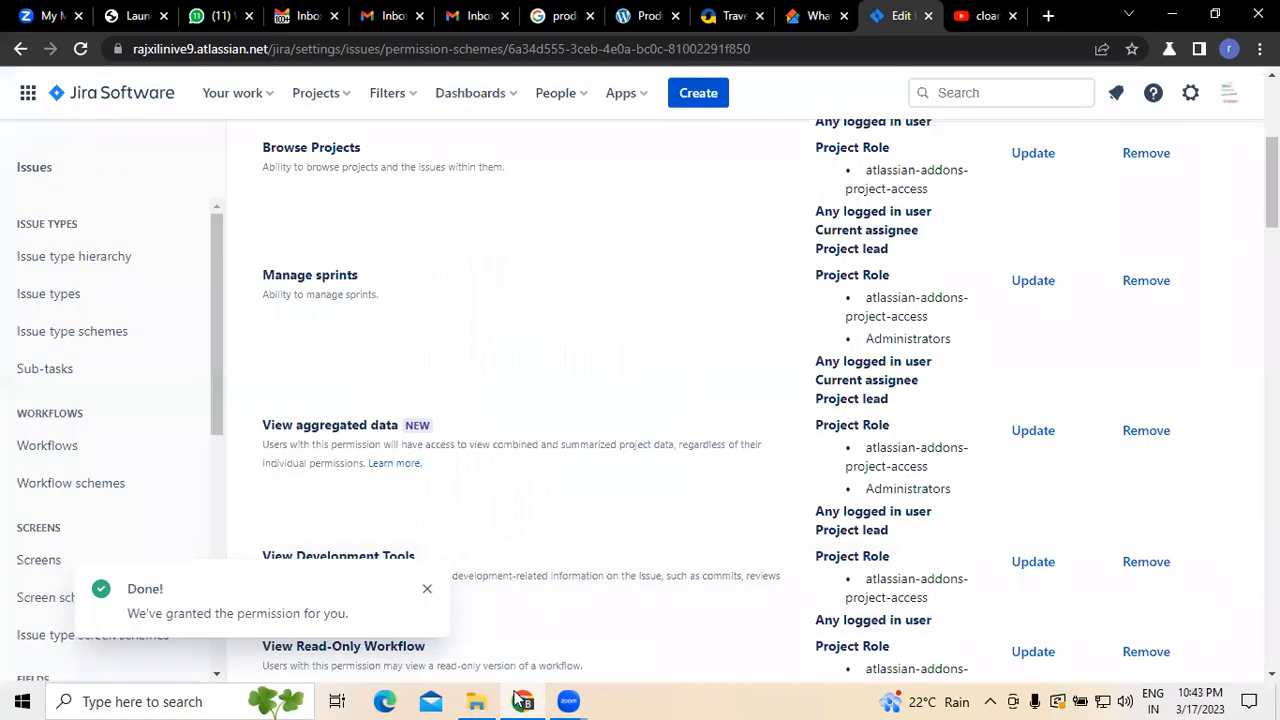
{"action": "left_click", "coordinate": [427, 588]}
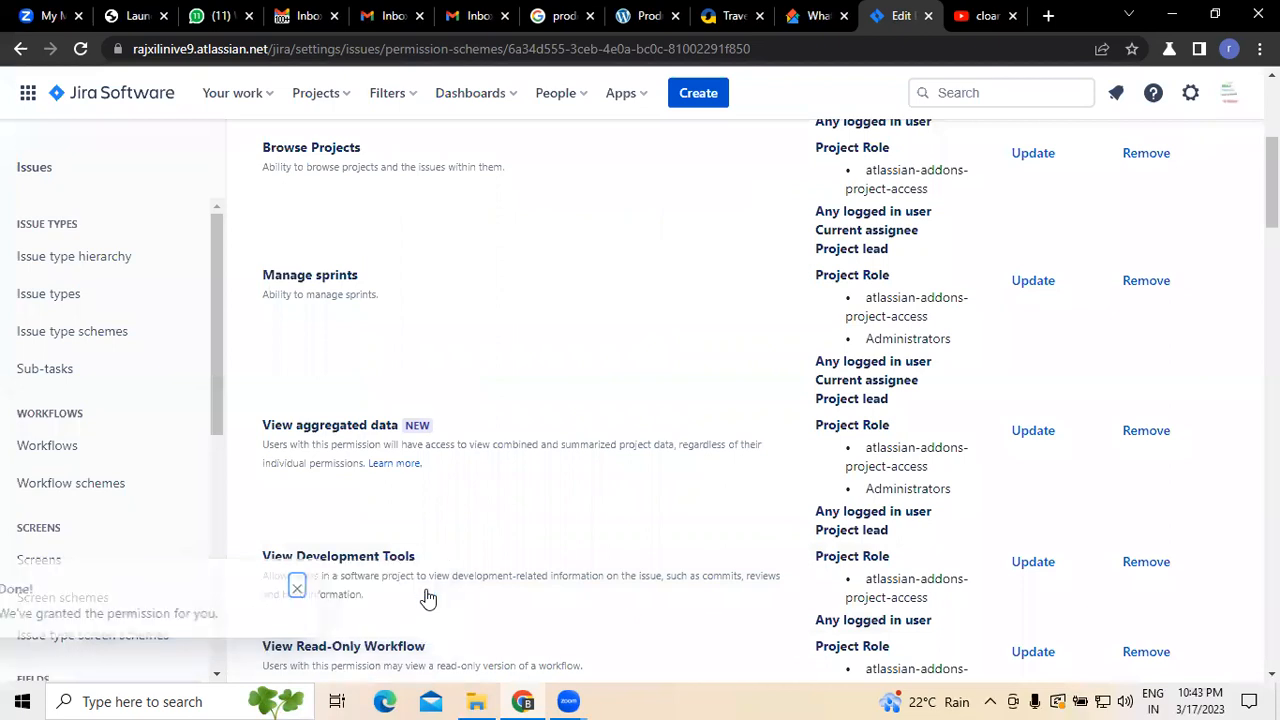
Open the View Development Tools permission for updating and choose the Administrators project role as a grantee.
{"action": "scroll", "coordinate": [583, 205], "scroll_direction": "down", "scroll_amount": 5}
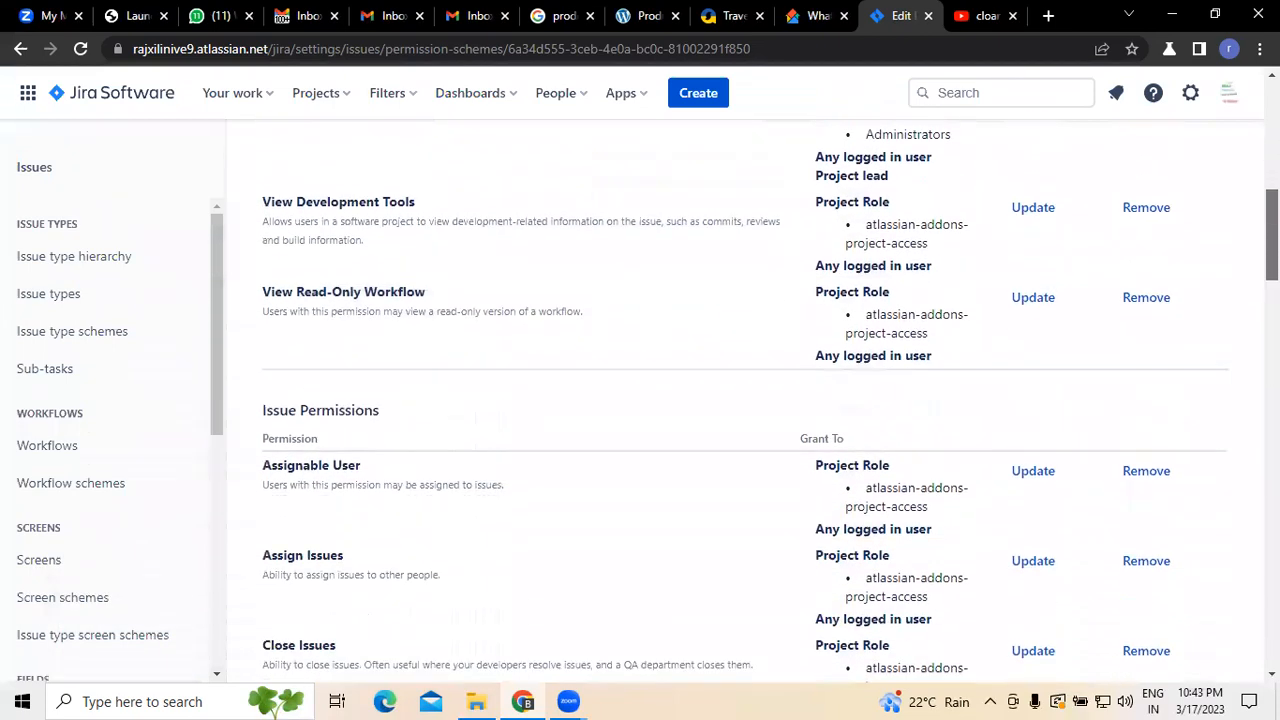
{"action": "left_click", "coordinate": [1025, 208]}
{"action": "left_click", "coordinate": [393, 276]}
{"action": "left_click", "coordinate": [517, 318]}
{"action": "left_click", "coordinate": [515, 360]}
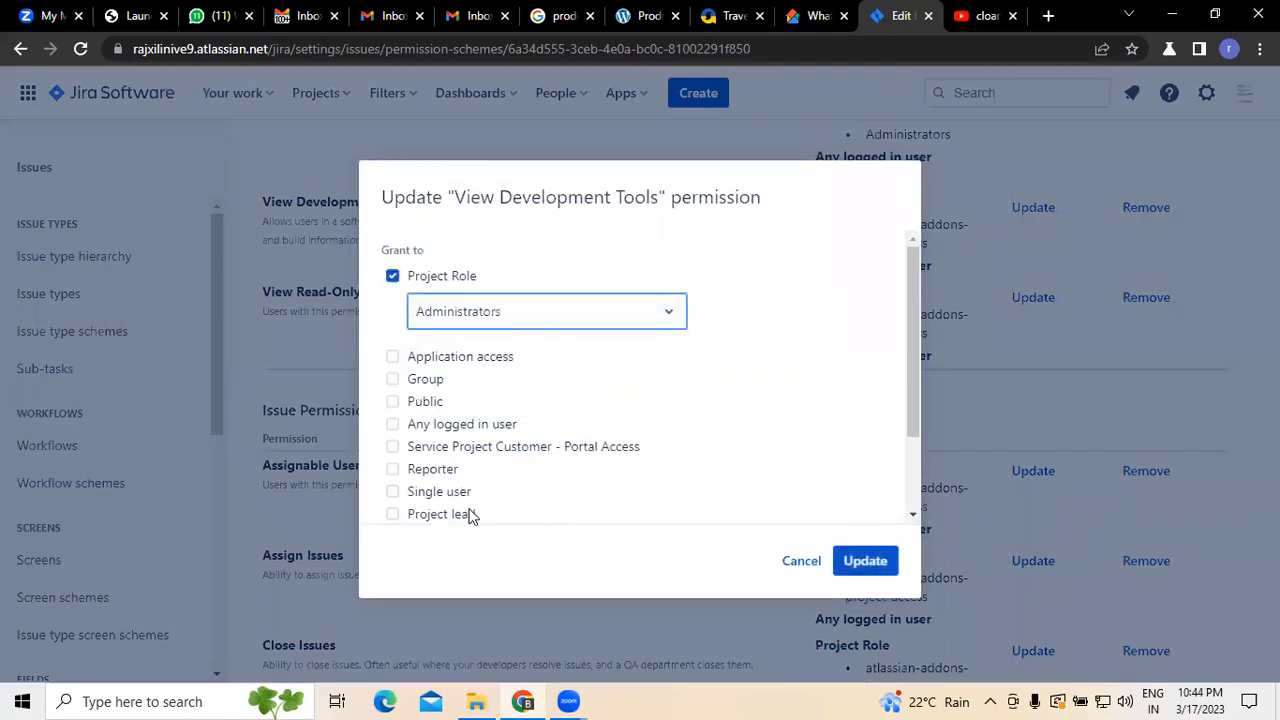
Add Single user without a specific user, Project lead and Current assignee to the View Development Tools grantees and save the update.
{"action": "left_click", "coordinate": [392, 492]}
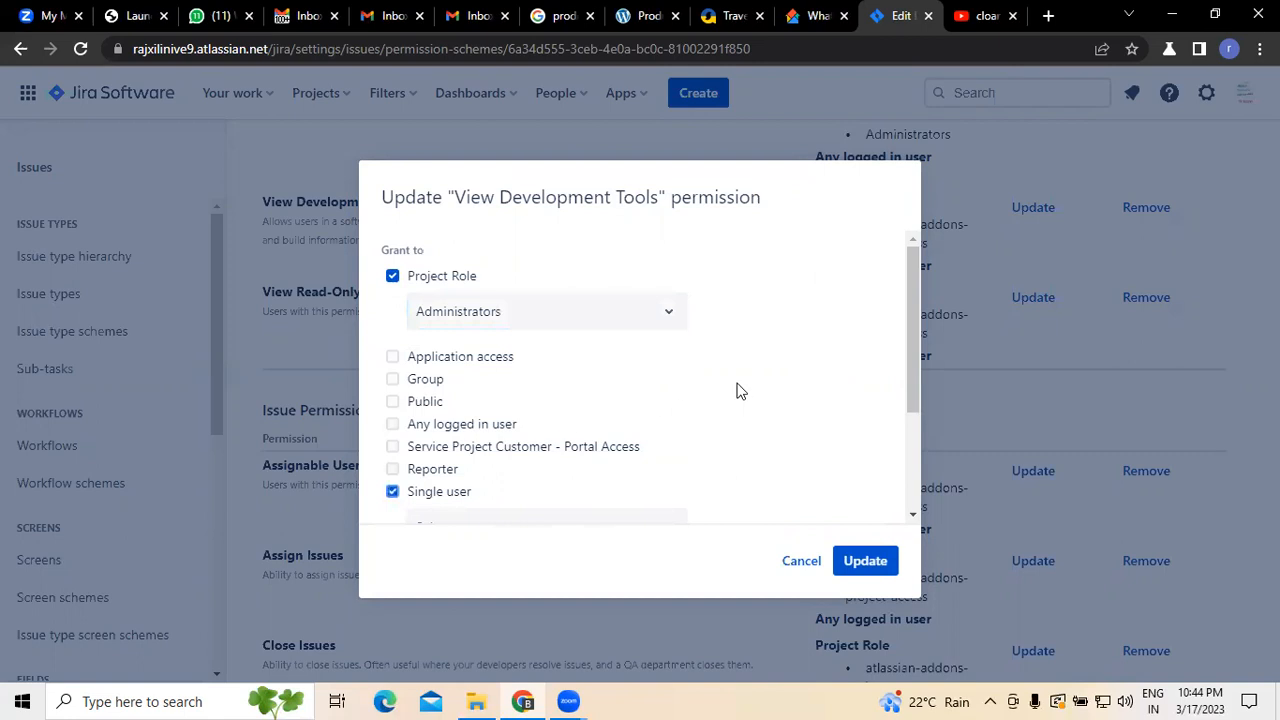
{"action": "left_click_drag", "start_coordinate": [917, 368], "coordinate": [917, 470]}
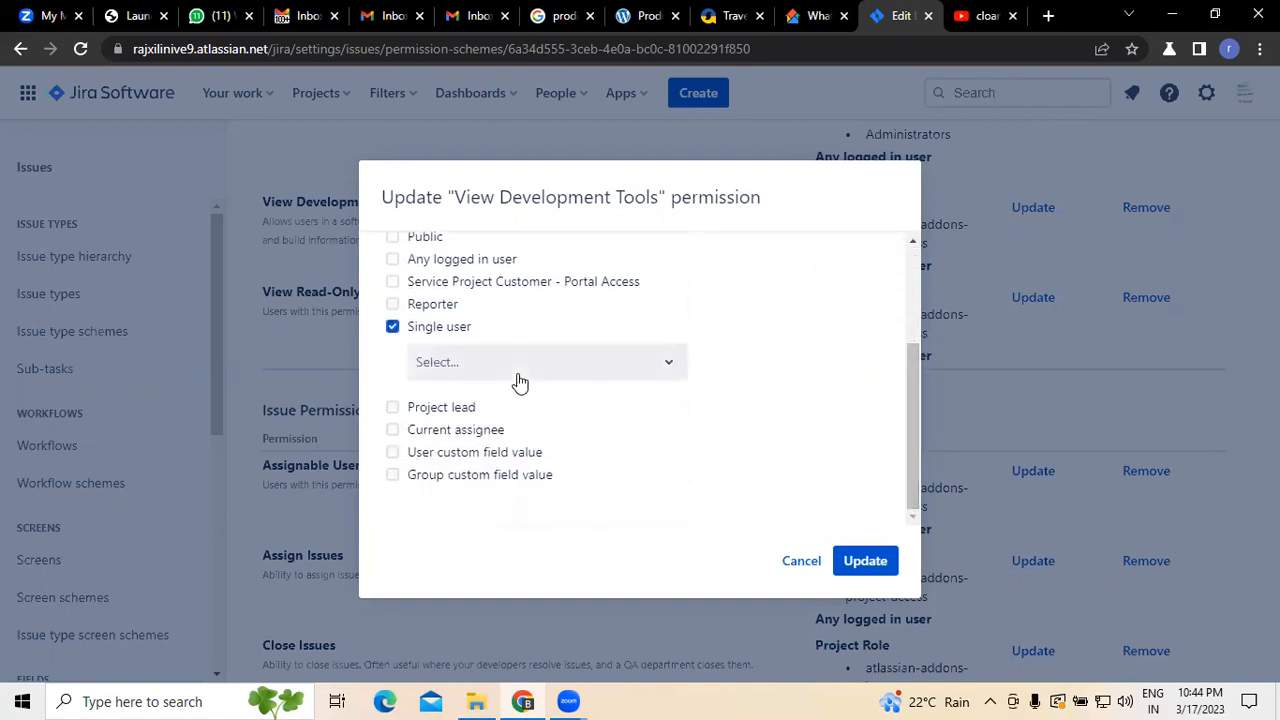
{"action": "left_click", "coordinate": [392, 409]}
{"action": "left_click", "coordinate": [392, 432]}
{"action": "left_click", "coordinate": [865, 560]}
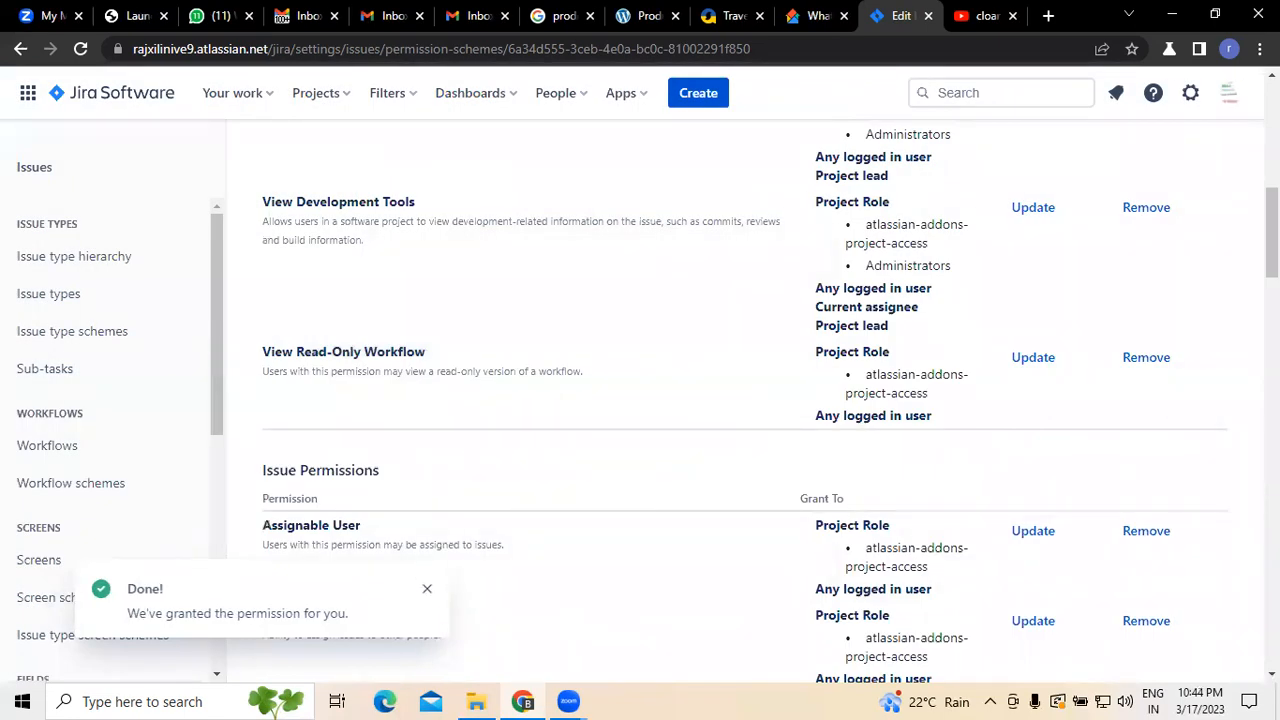
Grant the View Read-Only Workflow permission to the Administrators project role, Project lead and Current assignee, and save the update.
{"action": "scroll", "coordinate": [400, 380], "scroll_direction": "down", "scroll_amount": 1}
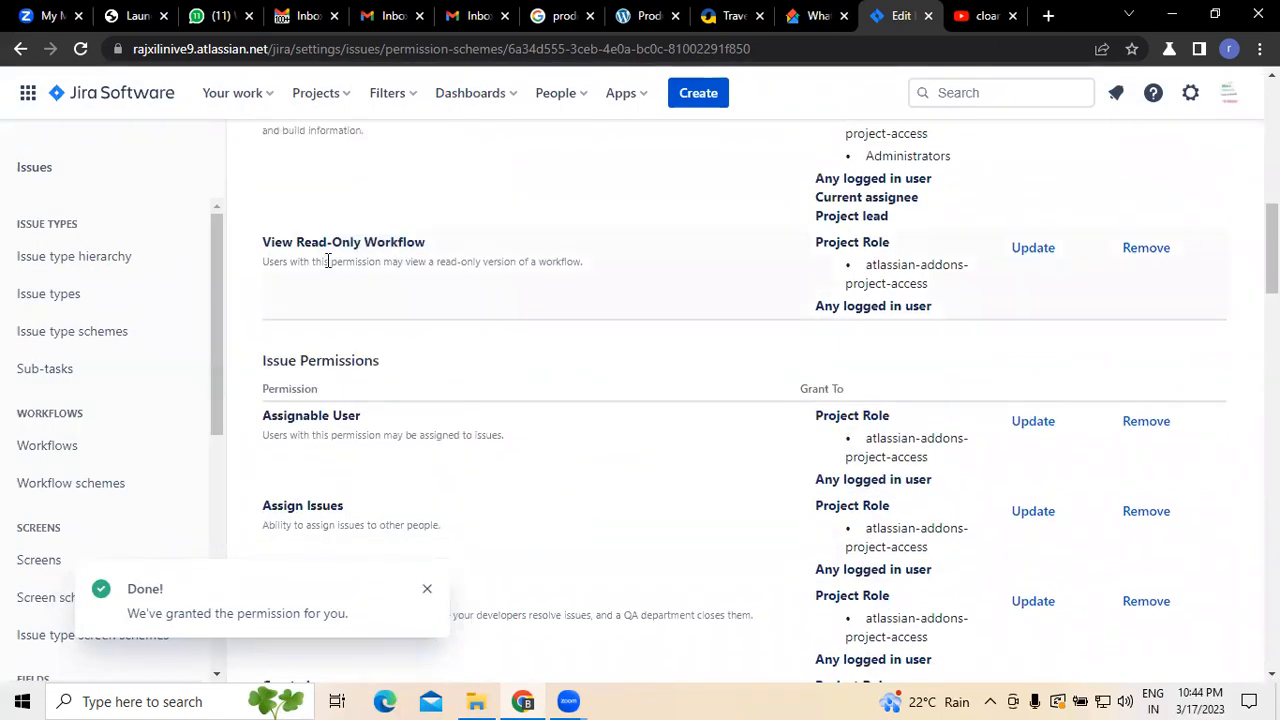
{"action": "left_click", "coordinate": [1048, 253]}
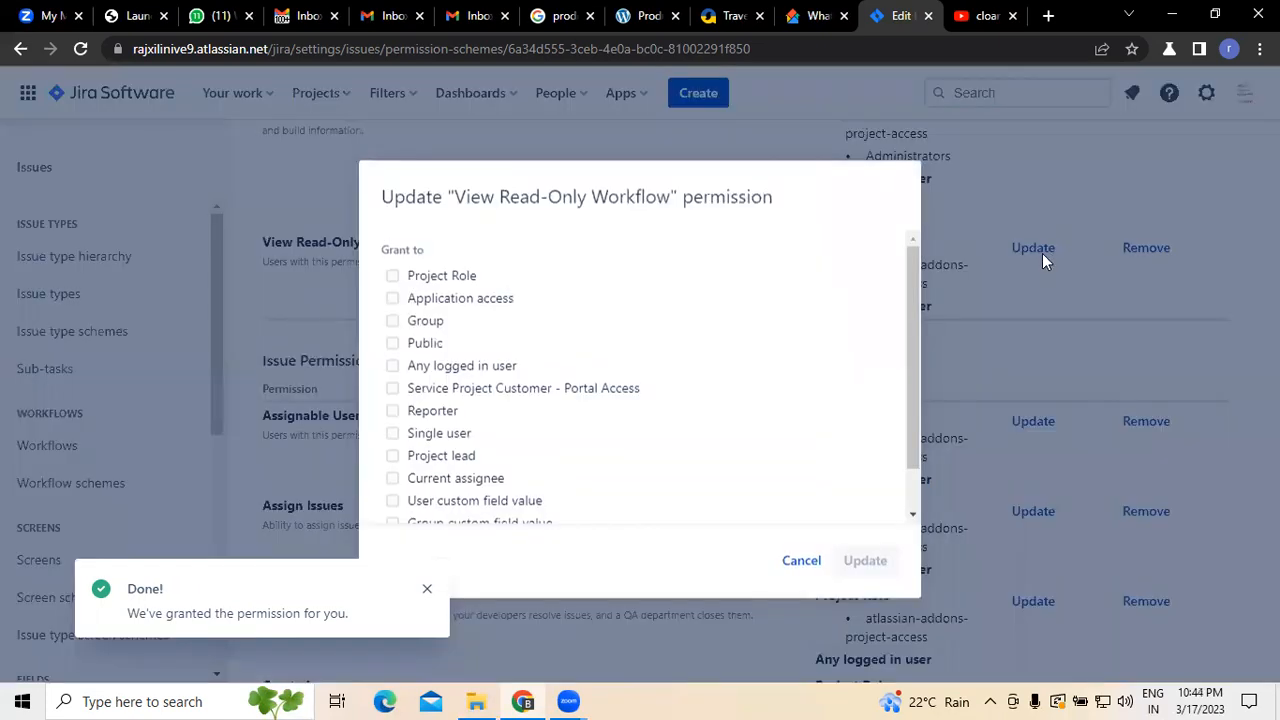
{"action": "left_click", "coordinate": [393, 276]}
{"action": "left_click", "coordinate": [520, 318]}
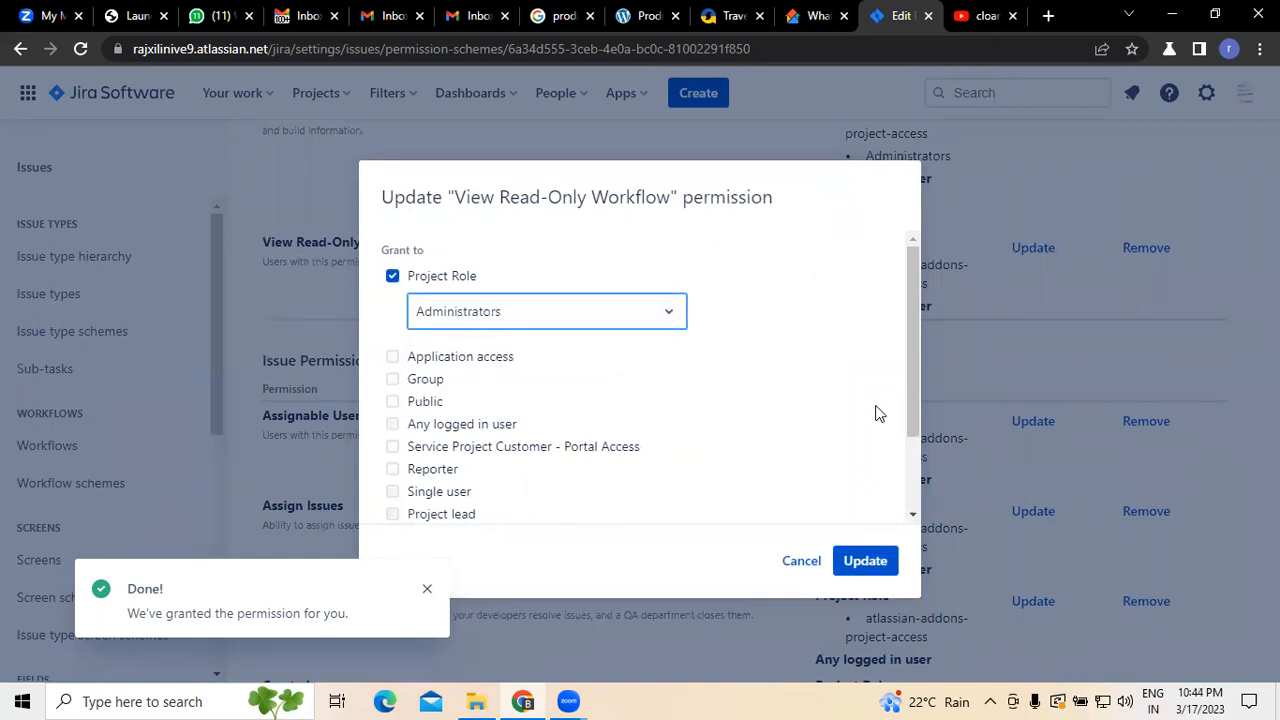
{"action": "scroll", "coordinate": [909, 371], "scroll_direction": "down", "scroll_amount": 2}
{"action": "left_click", "coordinate": [392, 408]}
{"action": "left_click", "coordinate": [392, 430]}
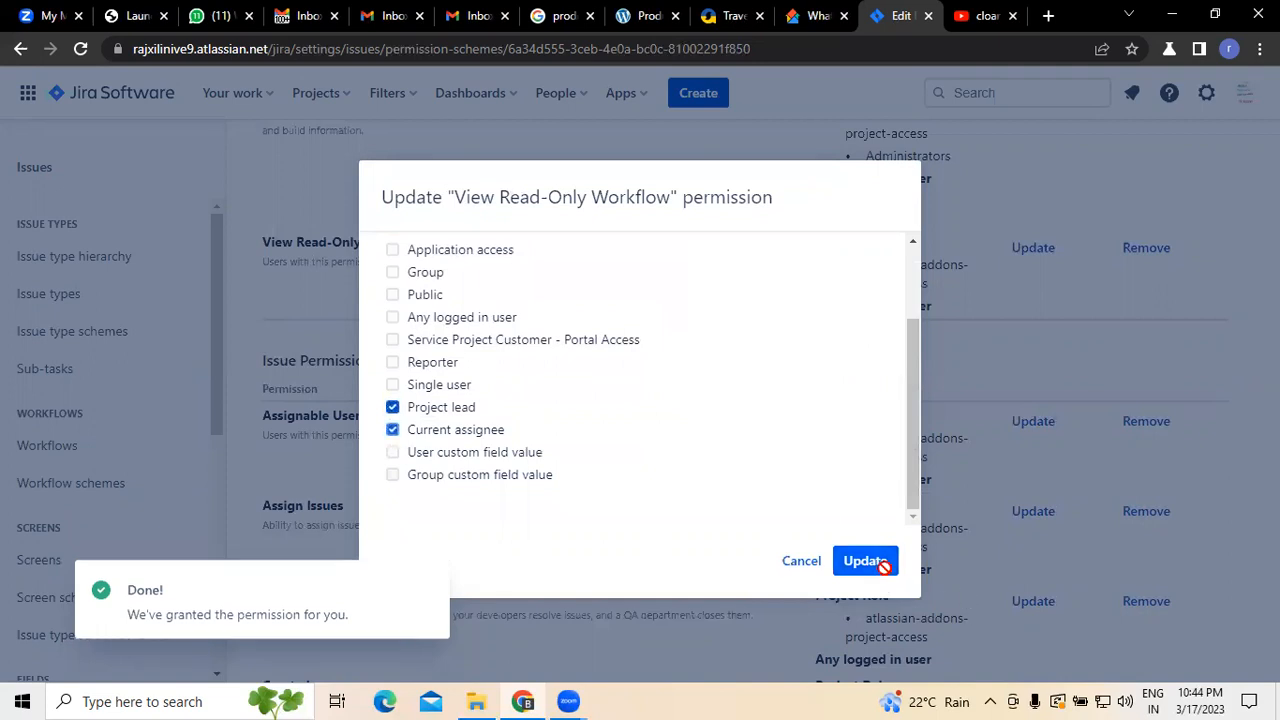
{"action": "left_click", "coordinate": [872, 561]}
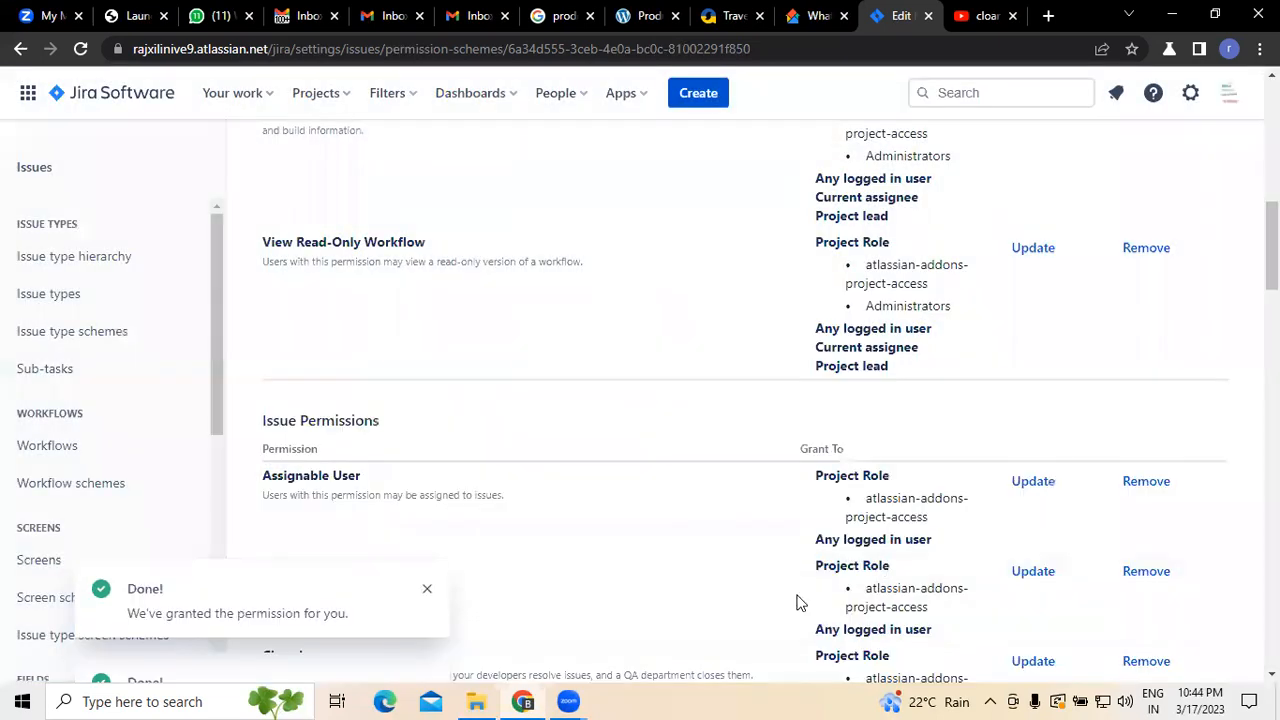
Open the Assignable User permission under Issue Permissions for updating and choose the Administrators project role as a grantee.
{"action": "scroll", "coordinate": [744, 400], "scroll_direction": "up", "scroll_amount": 8}
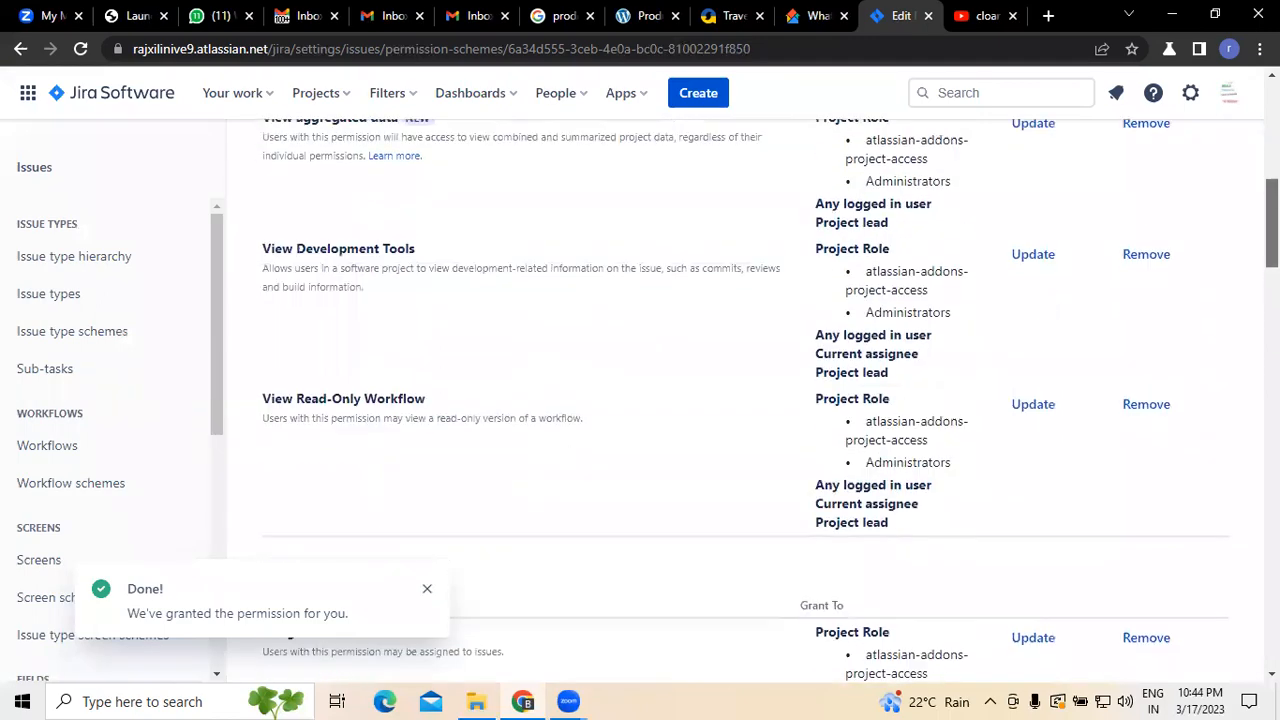
{"action": "scroll", "coordinate": [744, 400], "scroll_direction": "down", "scroll_amount": 8}
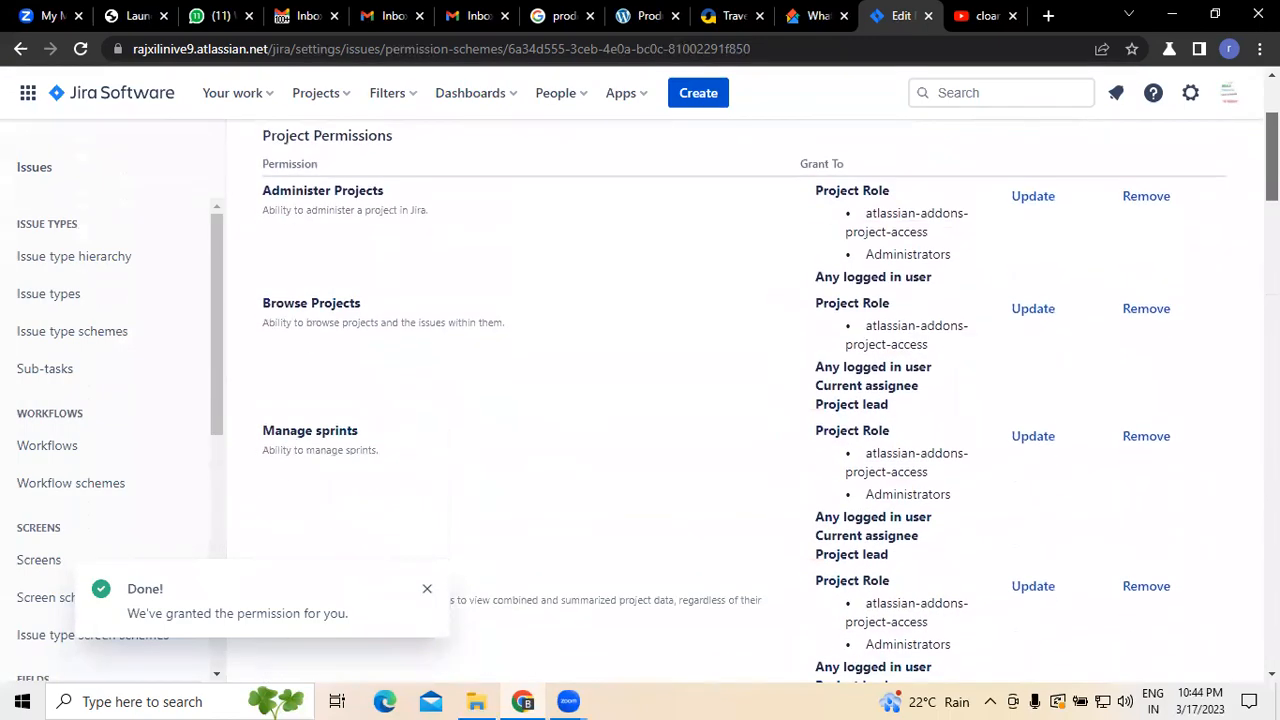
{"action": "scroll", "coordinate": [744, 400], "scroll_direction": "down", "scroll_amount": 3}
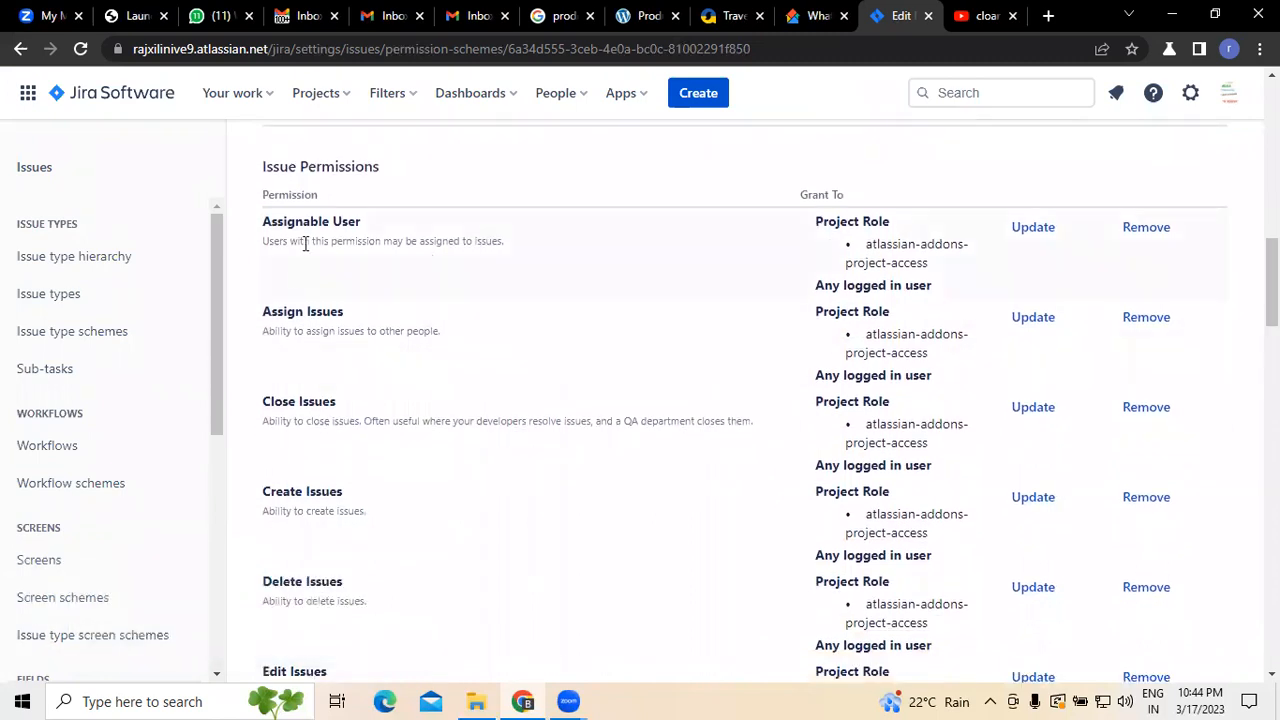
{"action": "left_click", "coordinate": [1030, 229]}
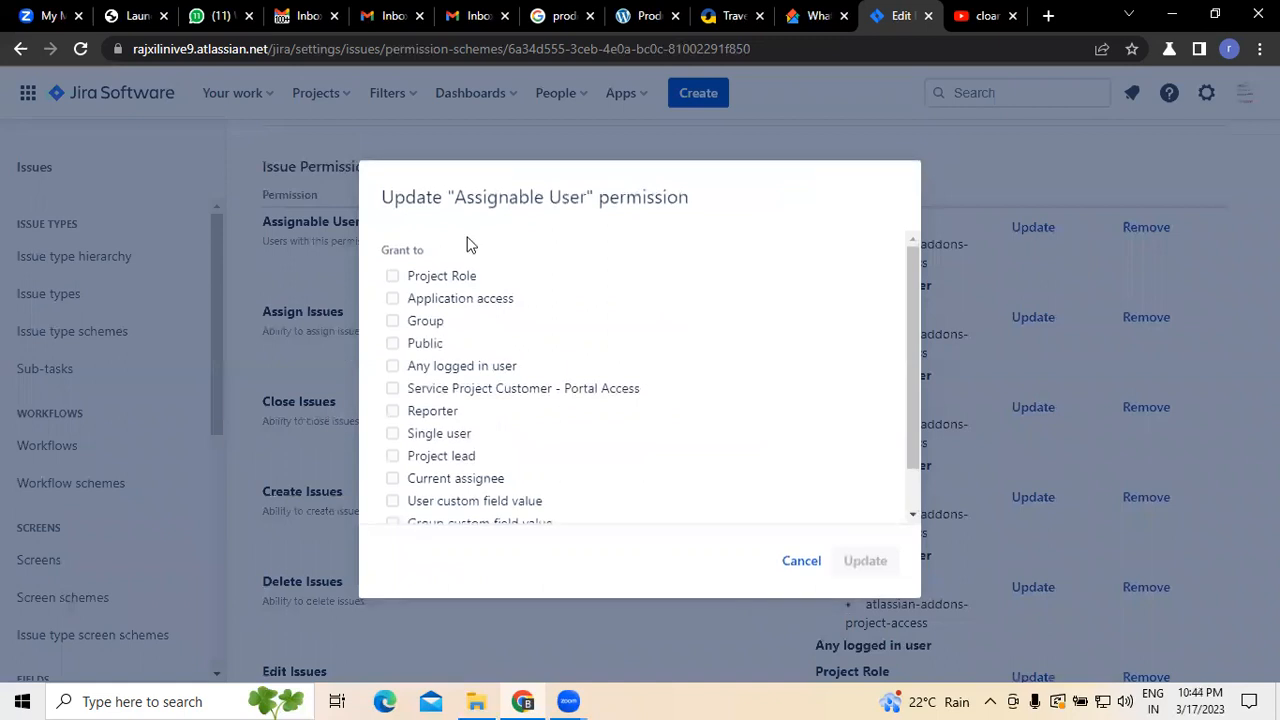
{"action": "left_click", "coordinate": [393, 277]}
{"action": "left_click", "coordinate": [523, 316]}
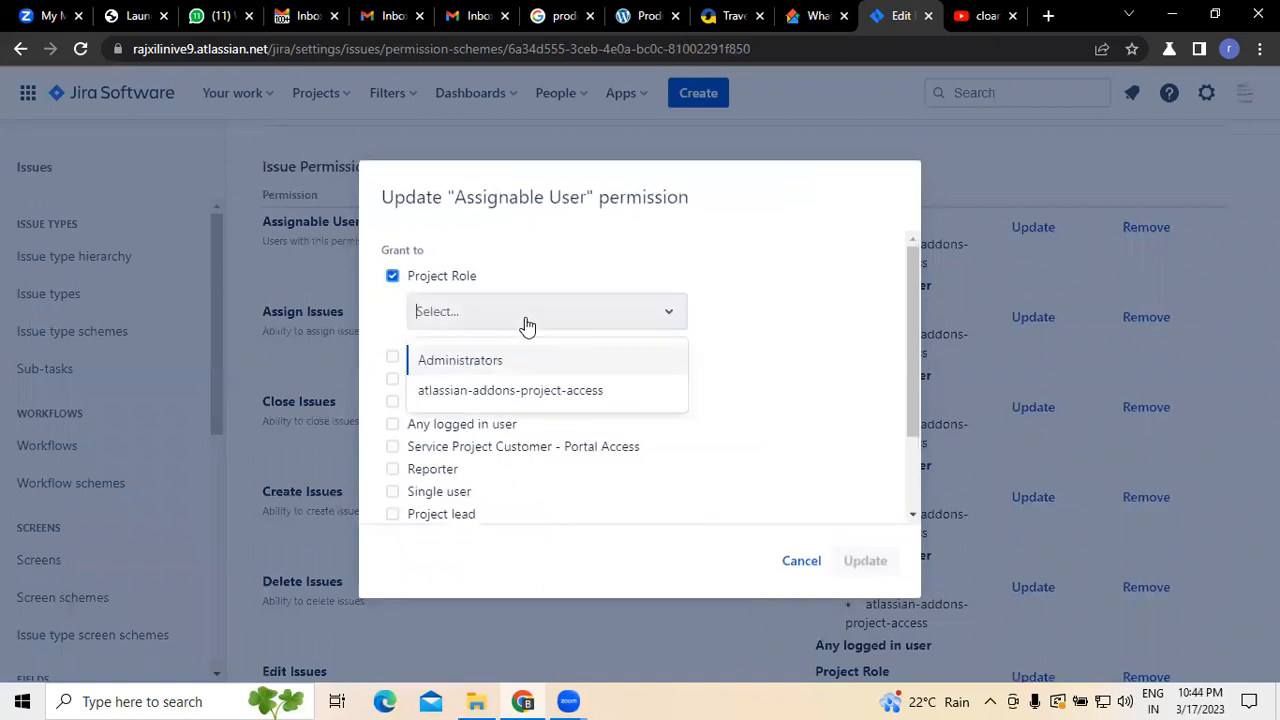
{"action": "left_click", "coordinate": [494, 362]}
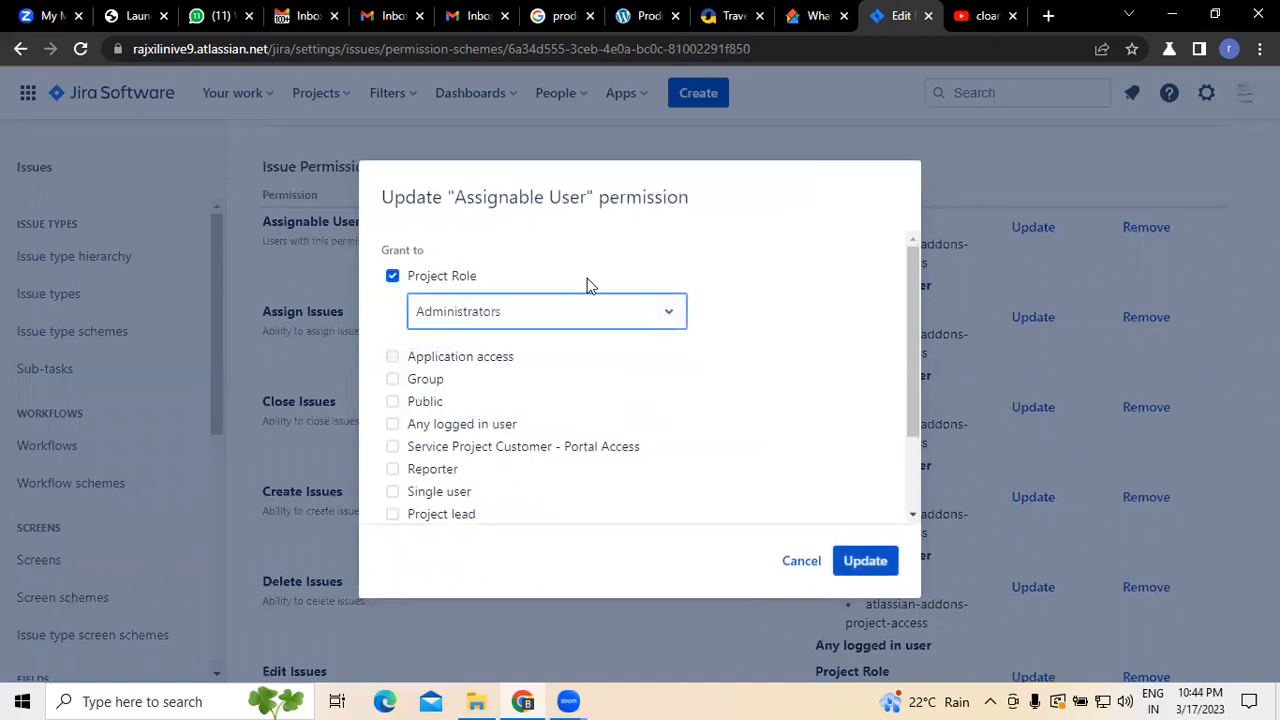
Add Project lead and Current assignee to the Assignable User grantees, leaving Single user unselected, then save the update and dismiss the notification.
{"action": "left_click_drag", "start_coordinate": [913, 386], "coordinate": [916, 476]}
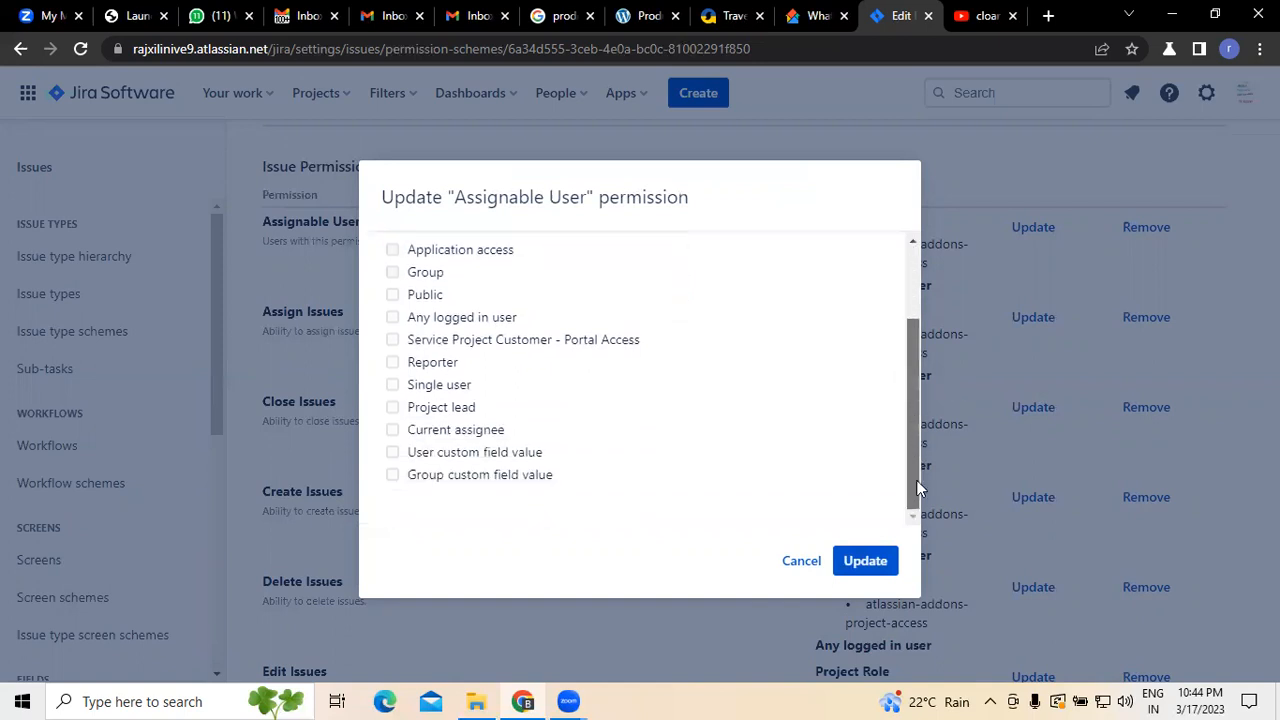
{"action": "left_click", "coordinate": [393, 385]}
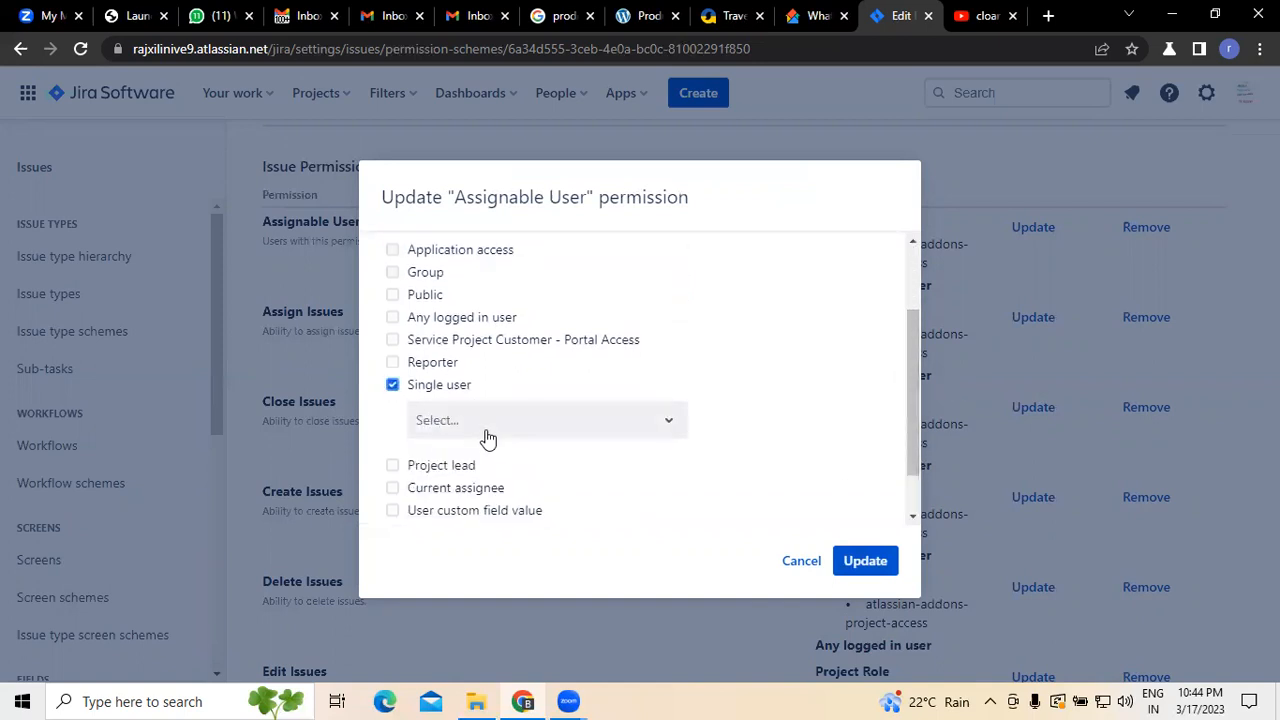
{"action": "left_click", "coordinate": [392, 388]}
{"action": "left_click", "coordinate": [393, 408]}
{"action": "left_click", "coordinate": [393, 430]}
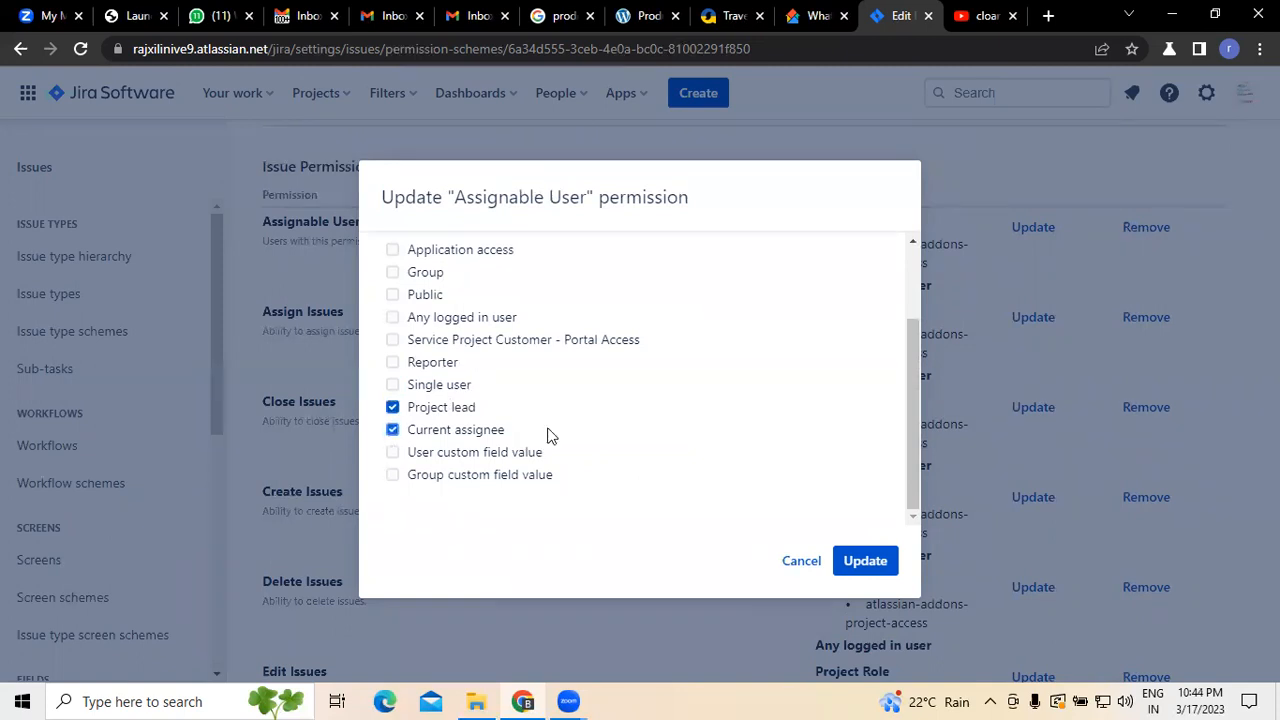
{"action": "left_click", "coordinate": [886, 561]}
{"action": "left_click", "coordinate": [428, 590]}
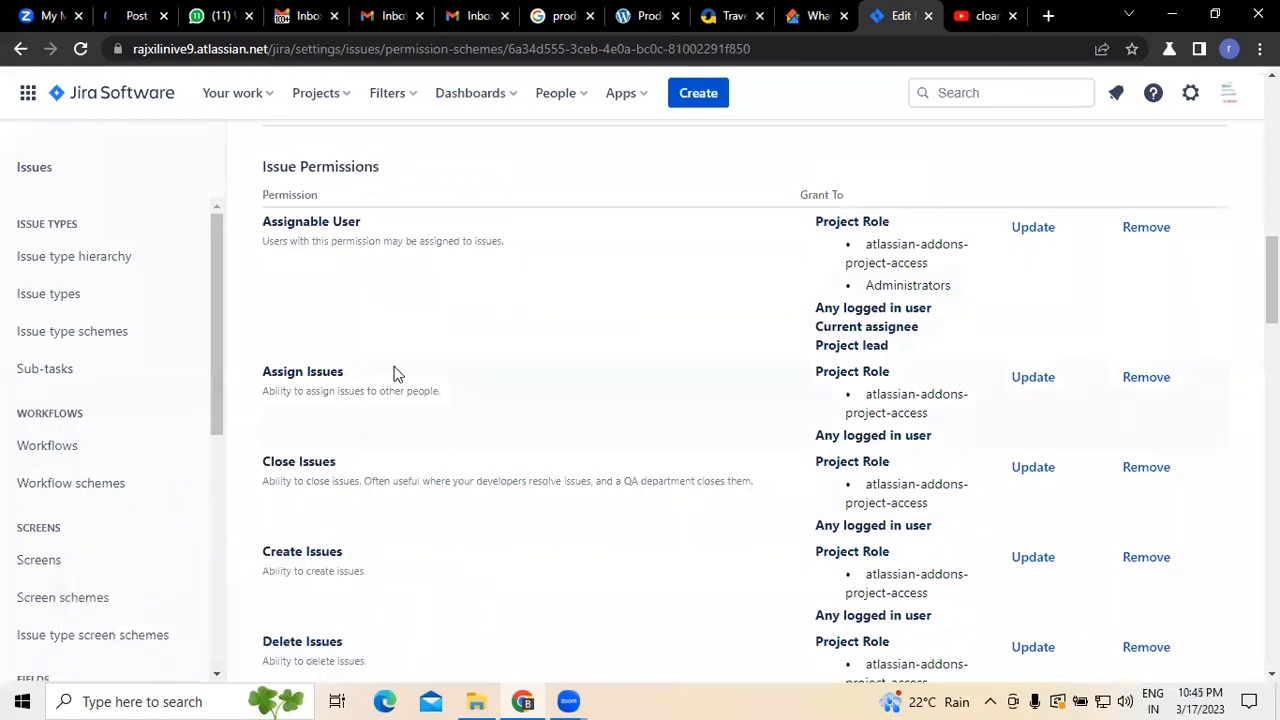
Open the Assign Issues permission for updating and choose the Administrators project role as a grantee.
{"action": "scroll", "coordinate": [500, 367], "scroll_direction": "down", "scroll_amount": 1}
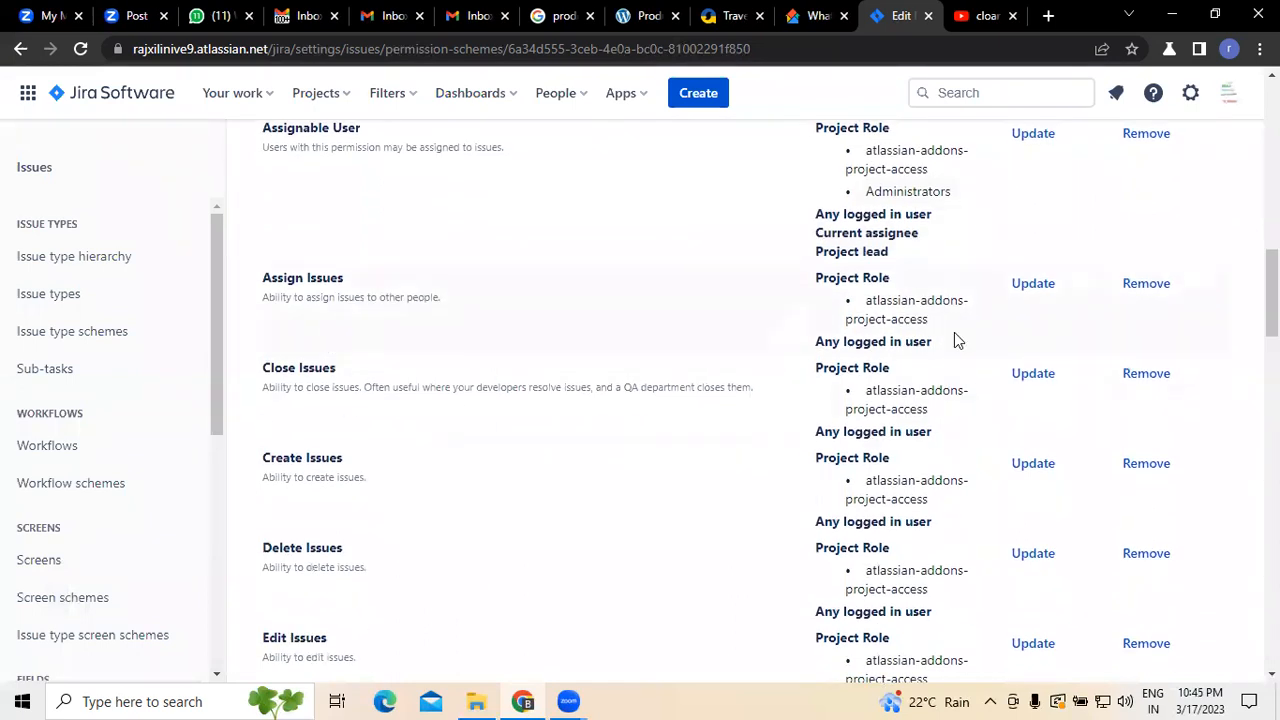
{"action": "left_click", "coordinate": [1034, 288]}
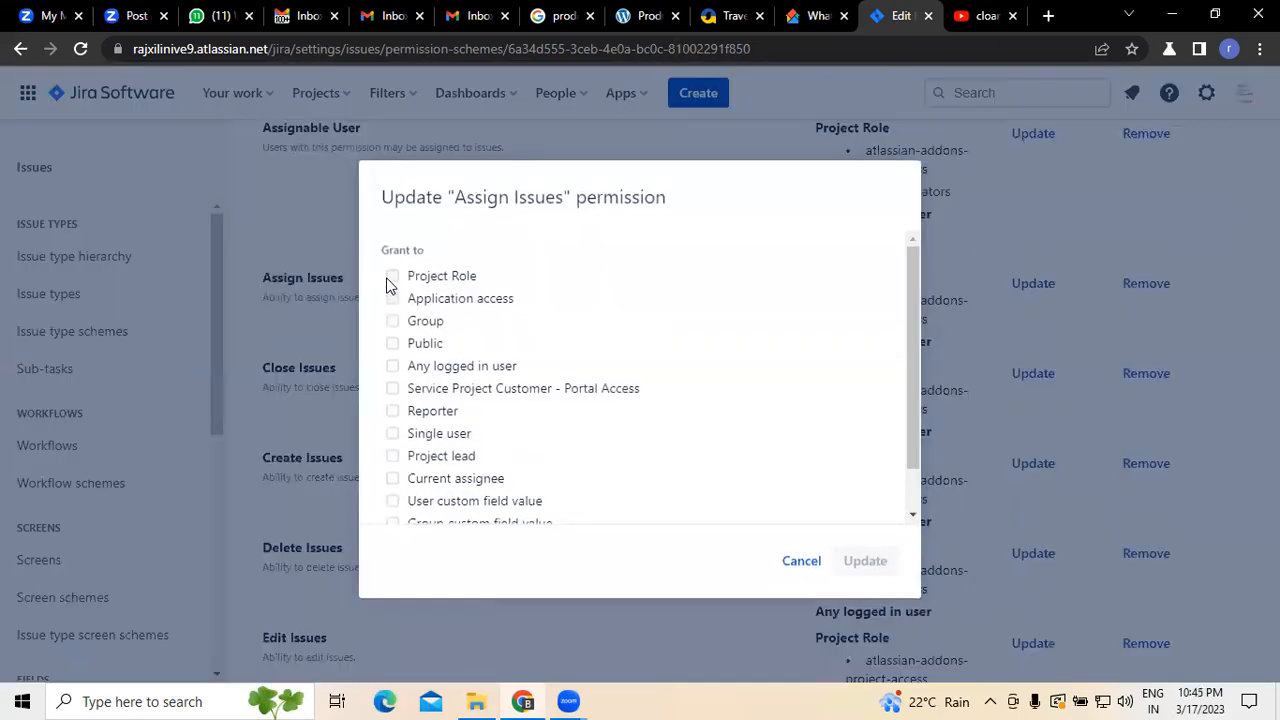
{"action": "left_click", "coordinate": [391, 278]}
{"action": "left_click", "coordinate": [512, 326]}
{"action": "left_click", "coordinate": [500, 366]}
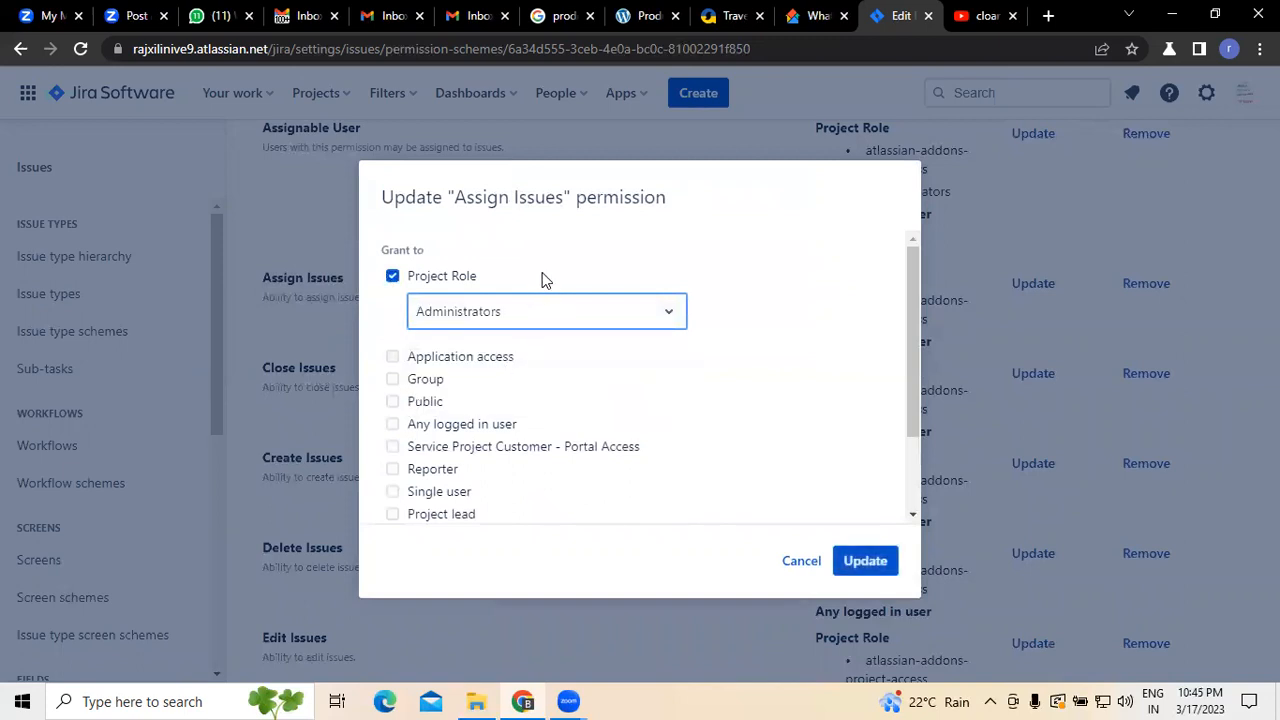
Add Single user, Project lead and Current assignee to the Assign Issues grantees, save the update and dismiss the notification.
{"action": "left_click", "coordinate": [393, 492]}
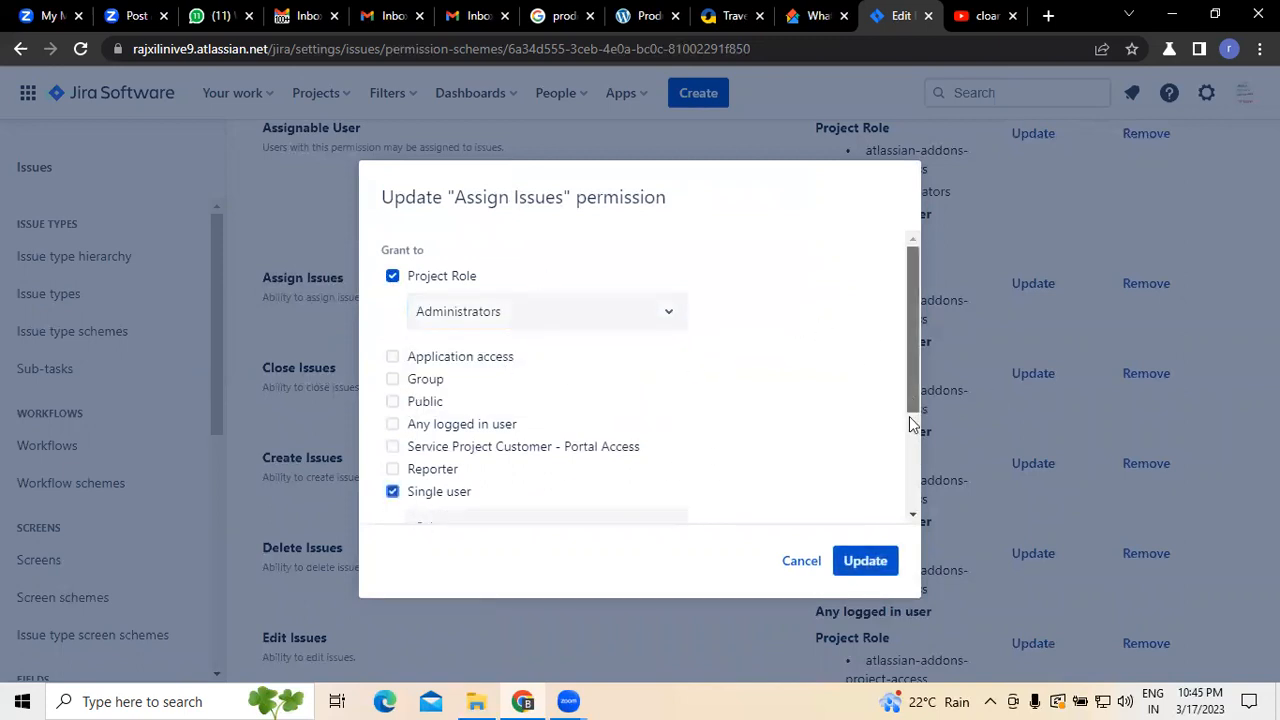
{"action": "scroll", "coordinate": [530, 472], "scroll_direction": "down", "scroll_amount": 1}
{"action": "left_click", "coordinate": [392, 454]}
{"action": "left_click", "coordinate": [392, 476]}
{"action": "left_click", "coordinate": [858, 563]}
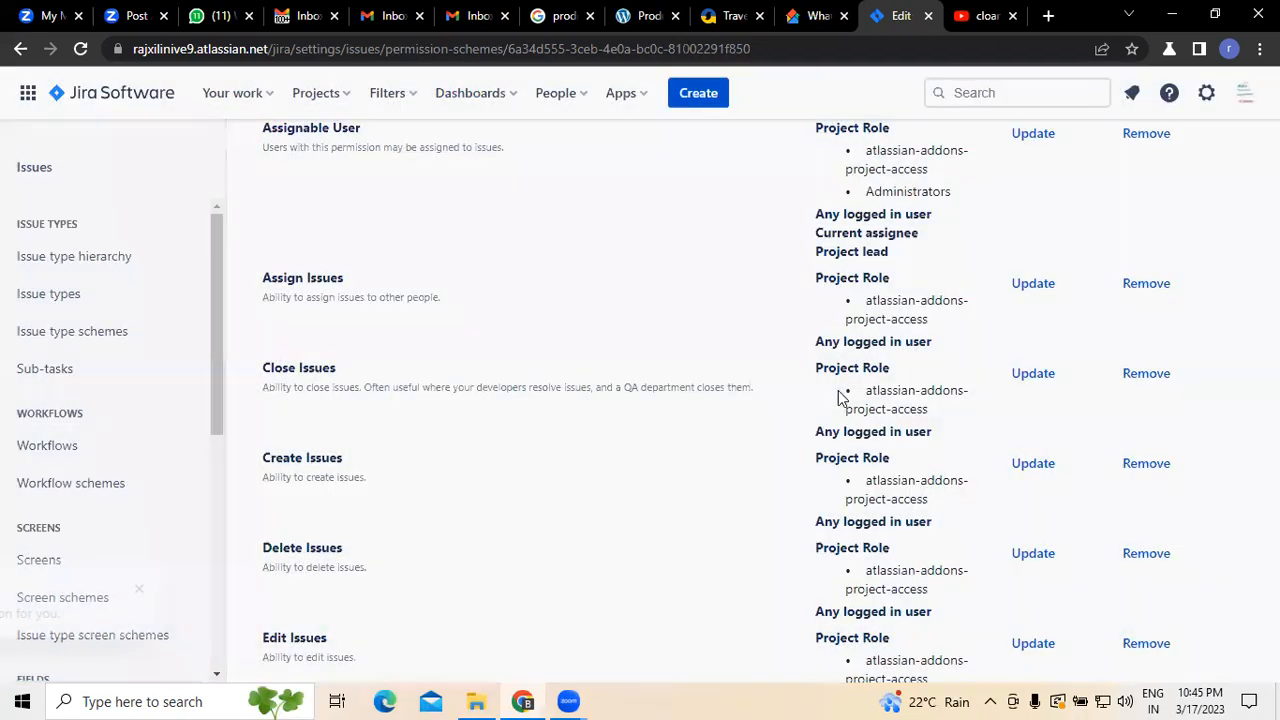
{"action": "left_click", "coordinate": [427, 592]}
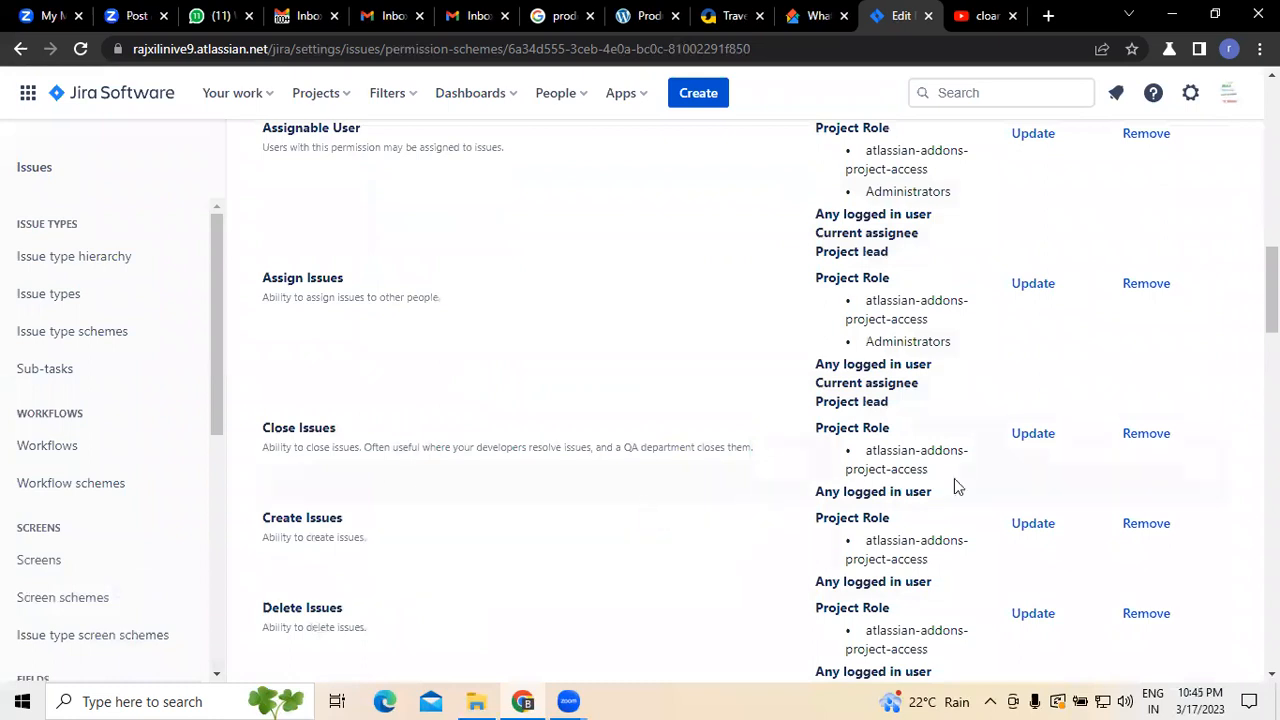
Open the Create Issues permission for updating and choose the Administrators project role as a grantee.
{"action": "scroll", "coordinate": [433, 318], "scroll_direction": "up", "scroll_amount": 2}
{"action": "scroll", "coordinate": [433, 318], "scroll_direction": "down", "scroll_amount": 4}
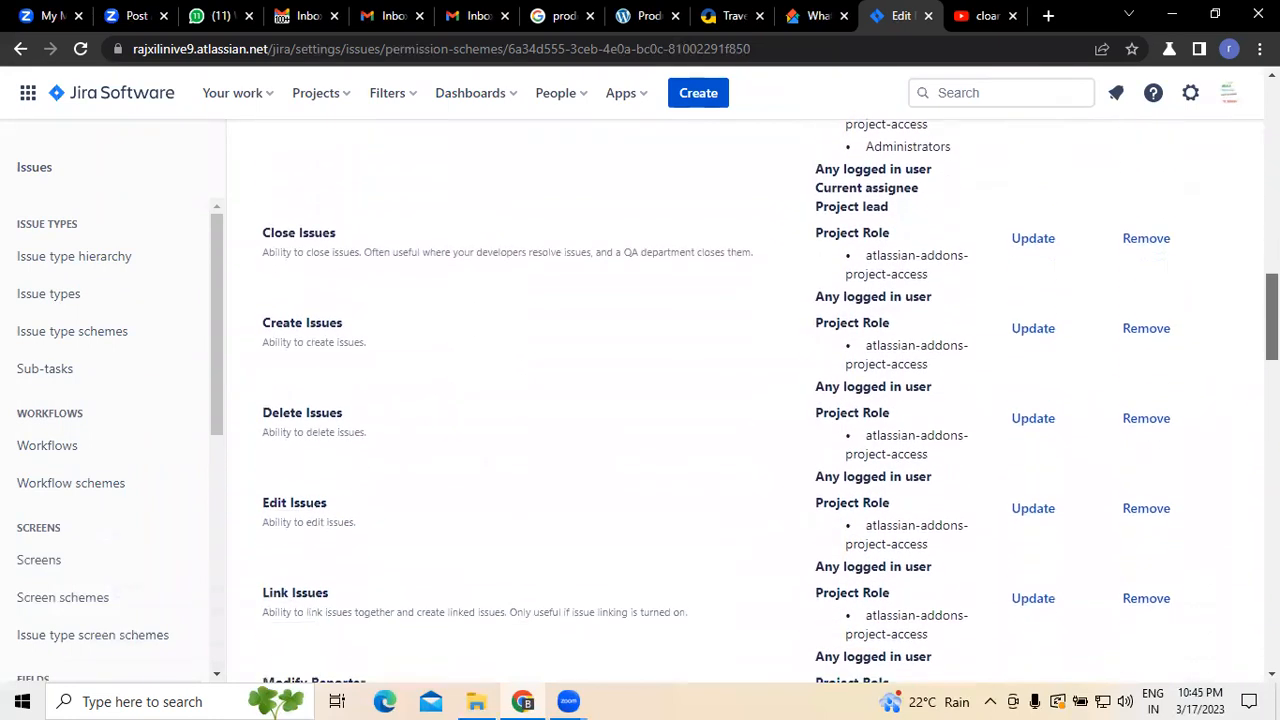
{"action": "left_click", "coordinate": [1031, 298]}
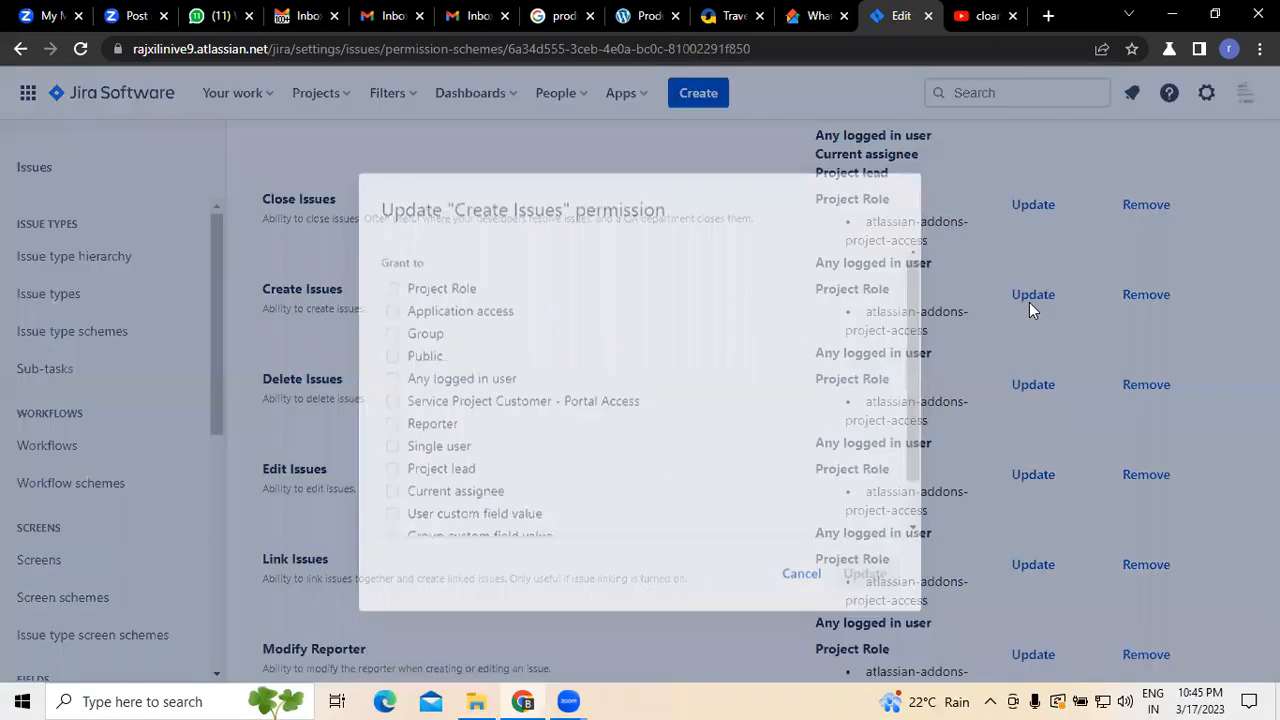
{"action": "left_click", "coordinate": [401, 280]}
{"action": "left_click", "coordinate": [457, 315]}
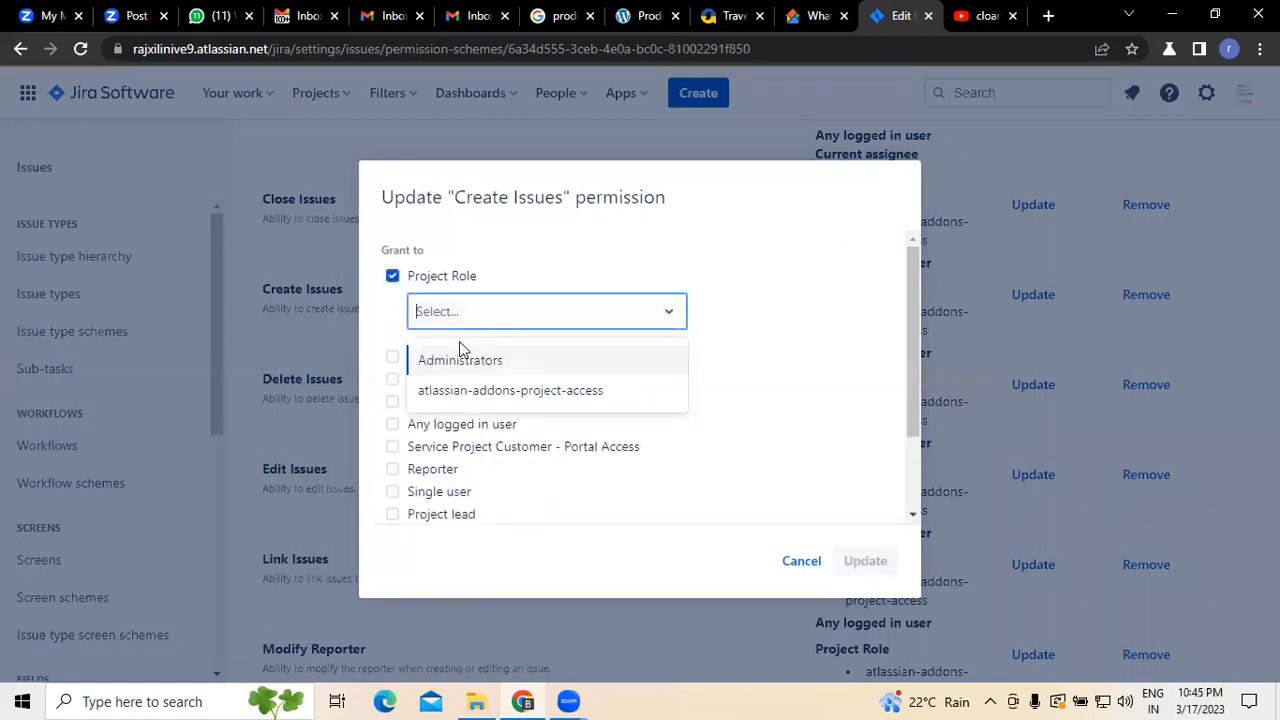
{"action": "left_click", "coordinate": [463, 358]}
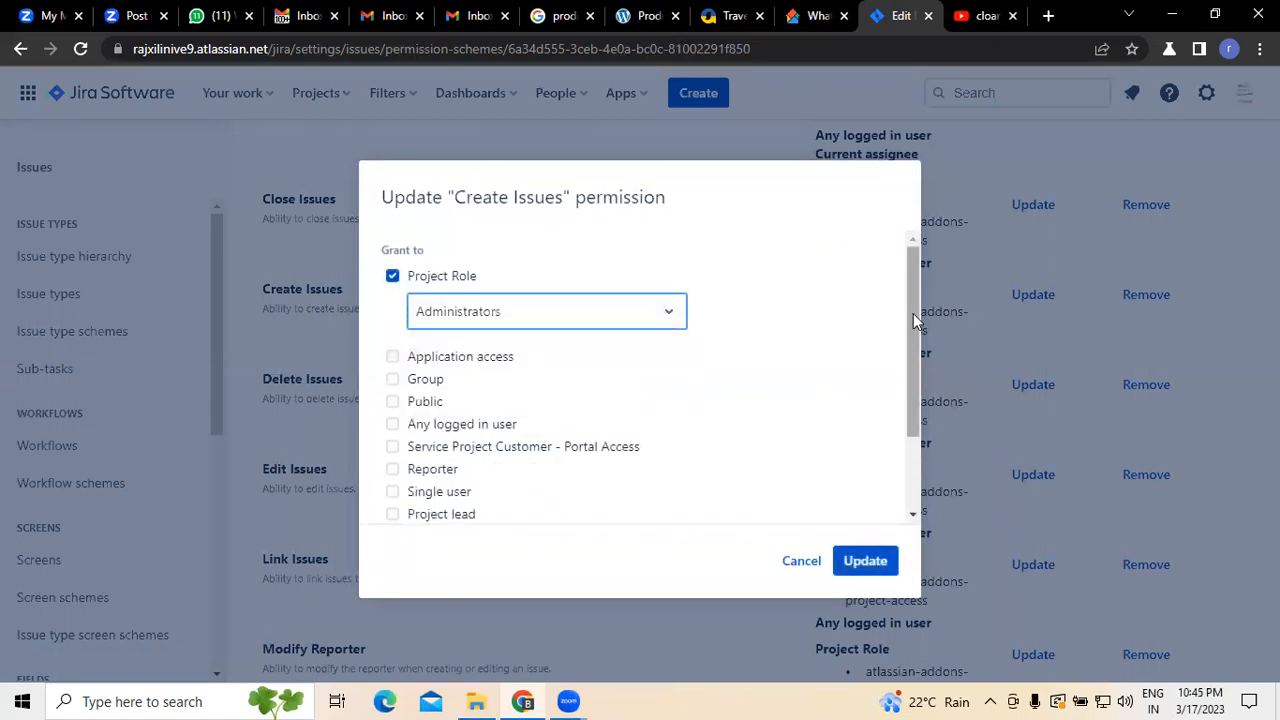
Add Project lead and Current assignee to the Create Issues grantees, leaving Single user unselected, and save the update.
{"action": "left_click_drag", "start_coordinate": [913, 313], "coordinate": [915, 462]}
{"action": "left_click", "coordinate": [393, 394]}
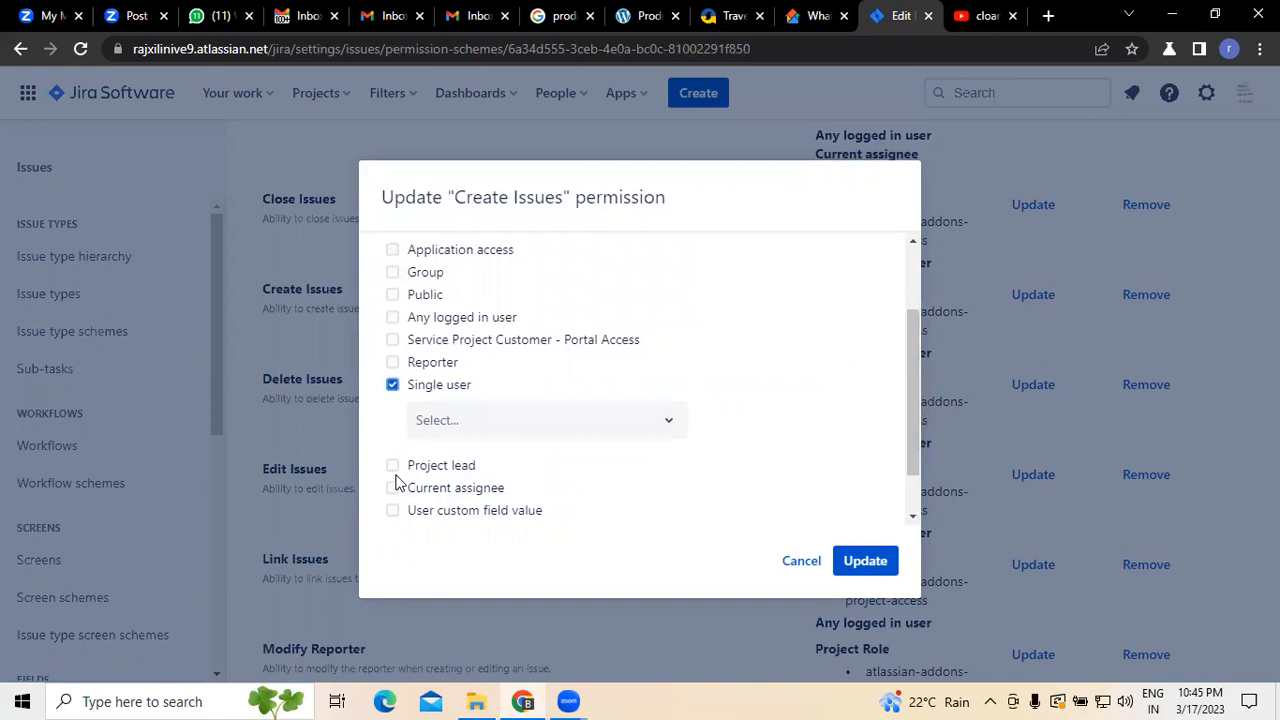
{"action": "left_click", "coordinate": [392, 386]}
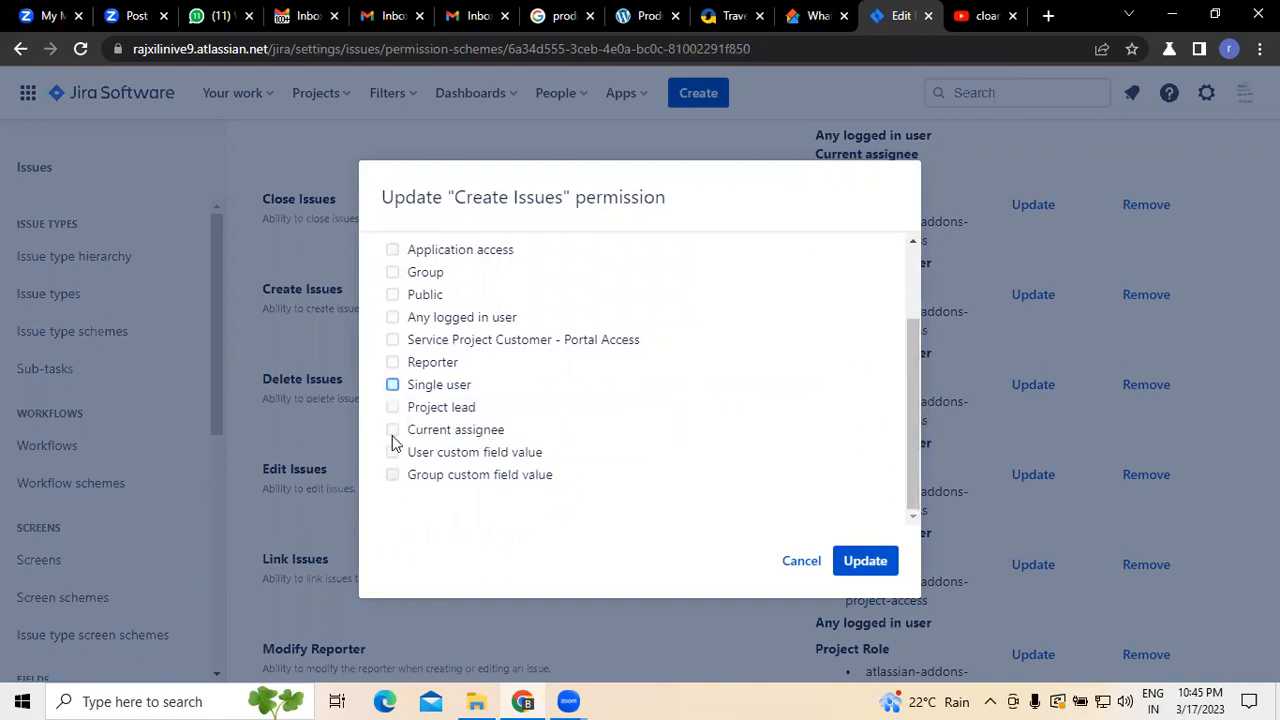
{"action": "left_click", "coordinate": [394, 430]}
{"action": "left_click", "coordinate": [393, 407]}
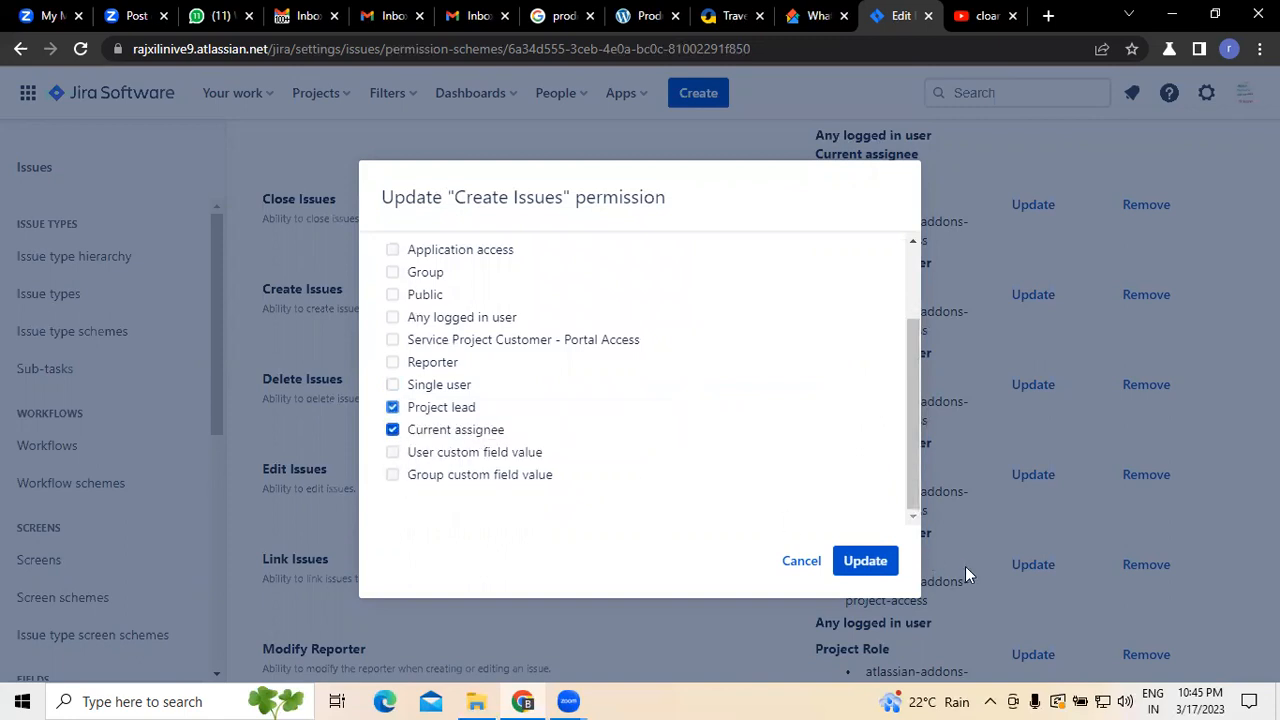
{"action": "left_click", "coordinate": [857, 566]}
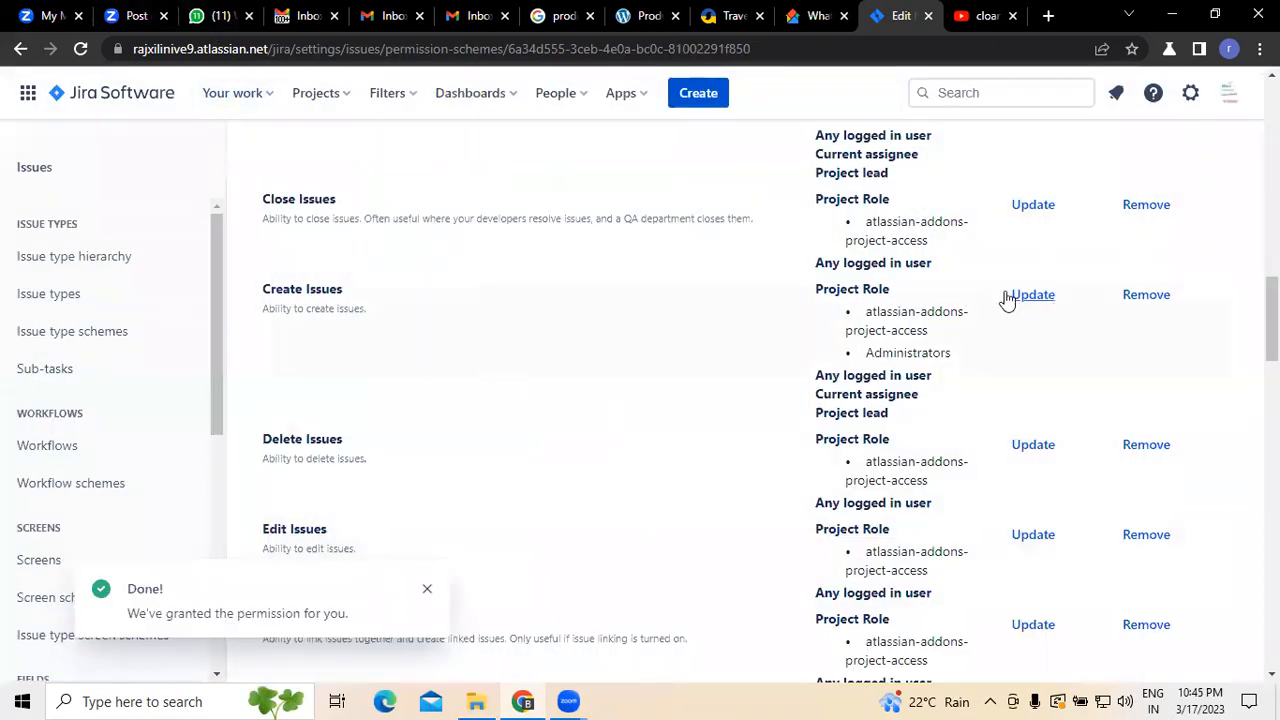
Grant the Delete Issues permission to the Administrators project role and save the update.
{"action": "scroll", "coordinate": [504, 458], "scroll_direction": "down", "scroll_amount": 2}
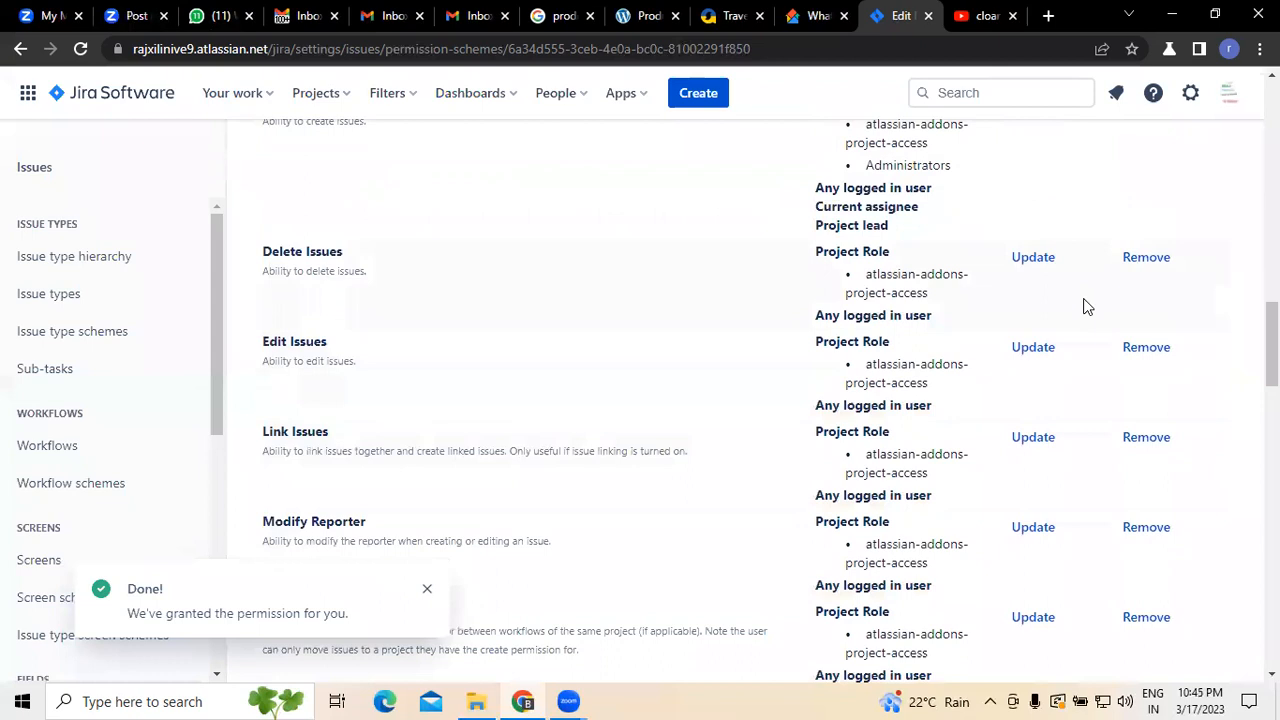
{"action": "left_click", "coordinate": [1020, 258]}
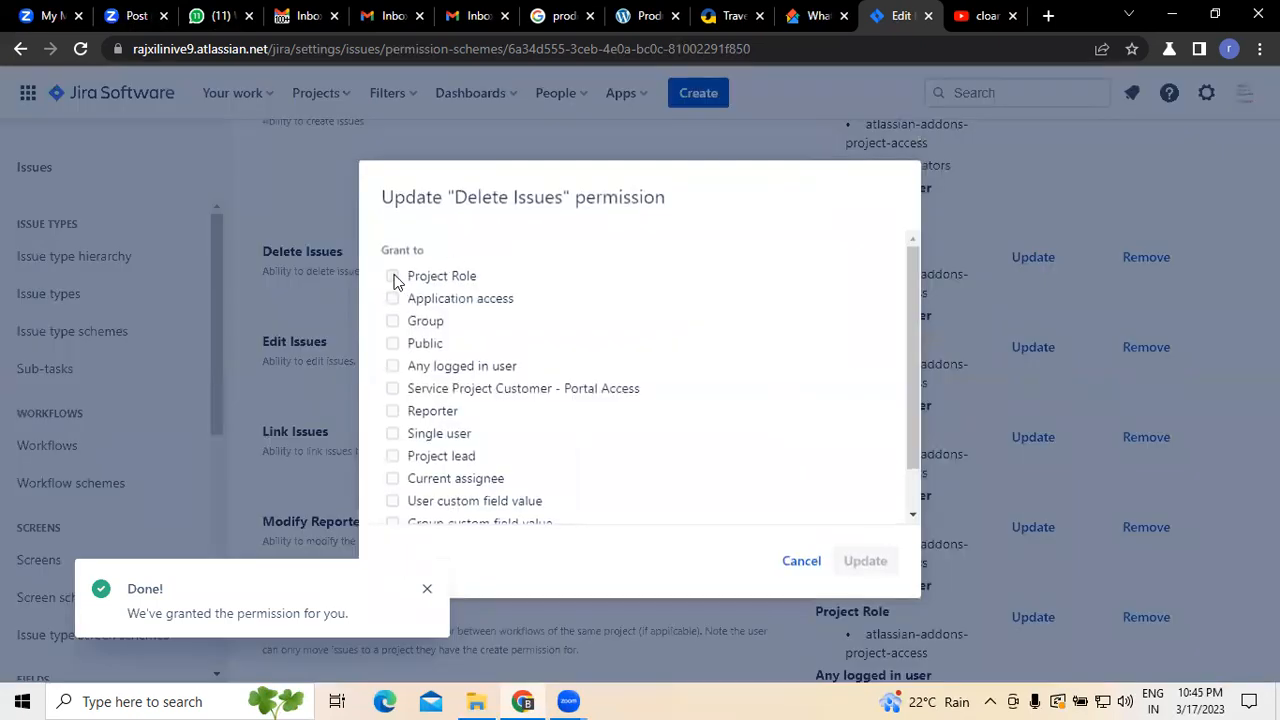
{"action": "left_click", "coordinate": [393, 276]}
{"action": "left_click", "coordinate": [491, 326]}
{"action": "left_click", "coordinate": [503, 360]}
{"action": "left_click", "coordinate": [857, 575]}
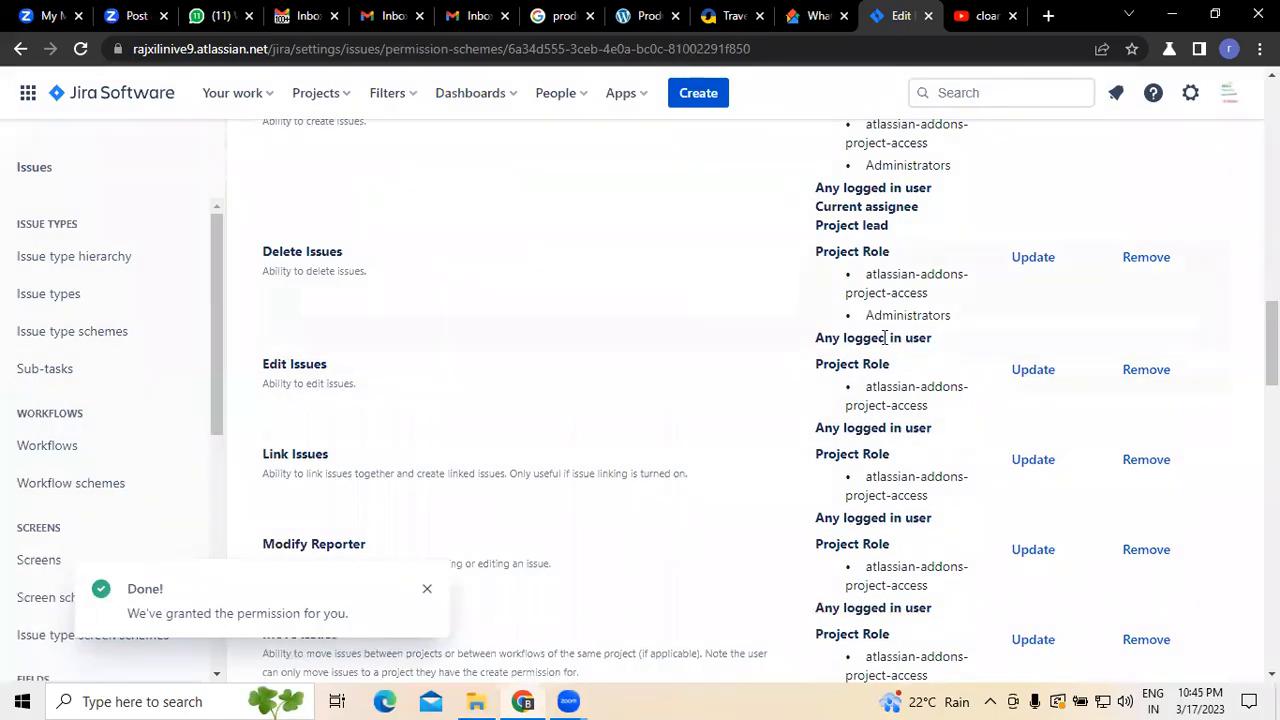
Grant the Edit Issues permission to the Administrators project role and Current assignee, save the update and dismiss the notification.
{"action": "left_click", "coordinate": [1040, 369]}
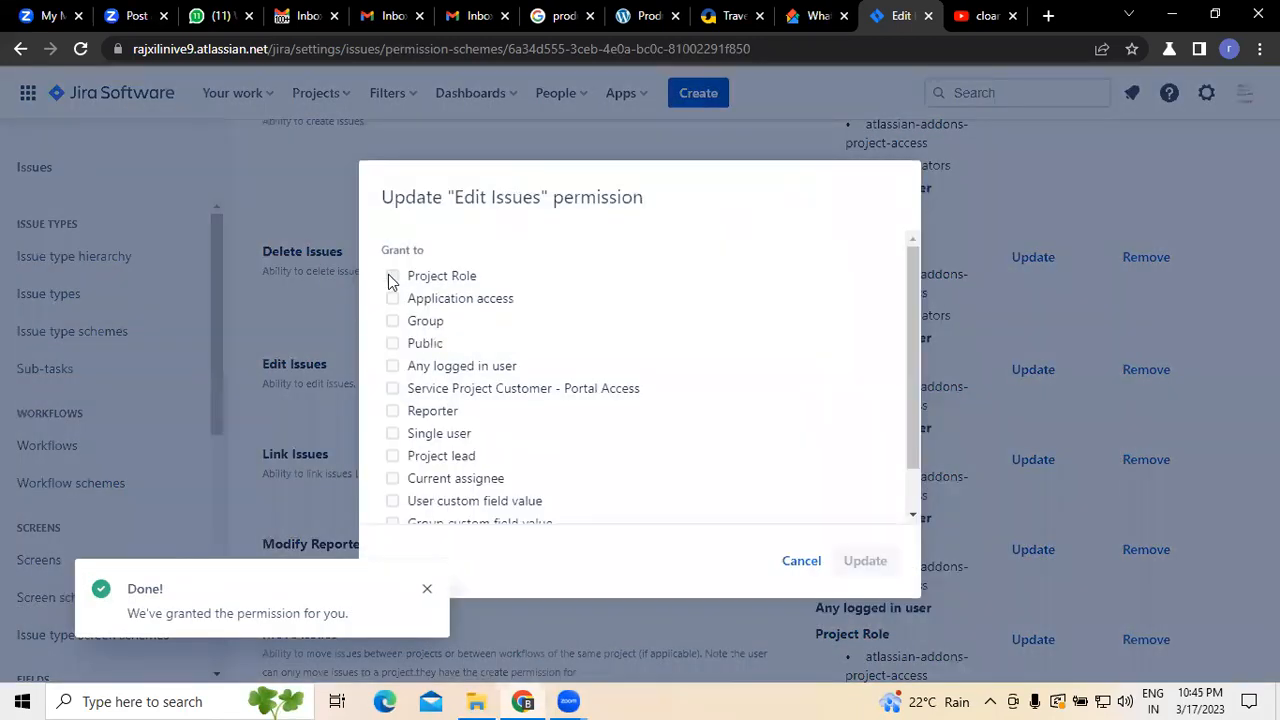
{"action": "left_click", "coordinate": [393, 276]}
{"action": "left_click", "coordinate": [471, 309]}
{"action": "left_click", "coordinate": [471, 357]}
{"action": "scroll", "coordinate": [500, 481], "scroll_direction": "down", "scroll_amount": 1}
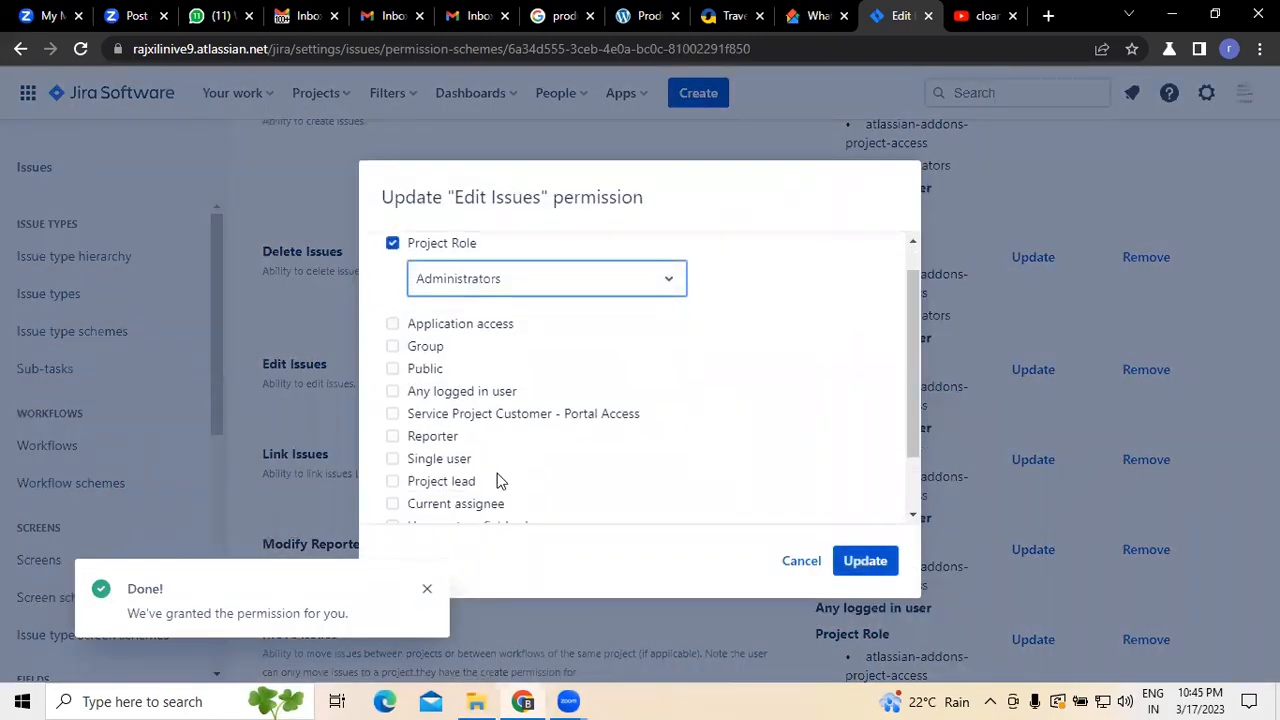
{"action": "scroll", "coordinate": [500, 481], "scroll_direction": "down", "scroll_amount": 1}
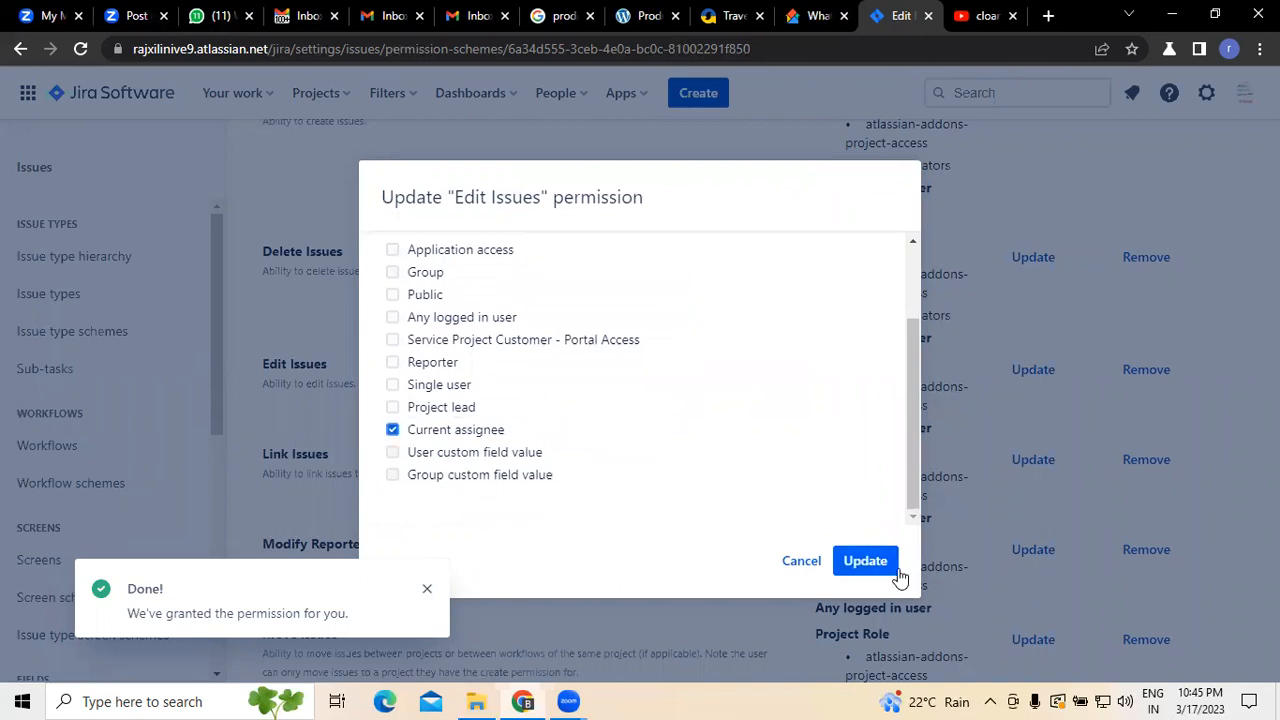
{"action": "left_click", "coordinate": [868, 563]}
{"action": "left_click", "coordinate": [429, 589]}
Grant the Link Issues permission to the Administrators project role and Project lead, save the update and dismiss the notification.
{"action": "left_click", "coordinate": [1031, 503]}
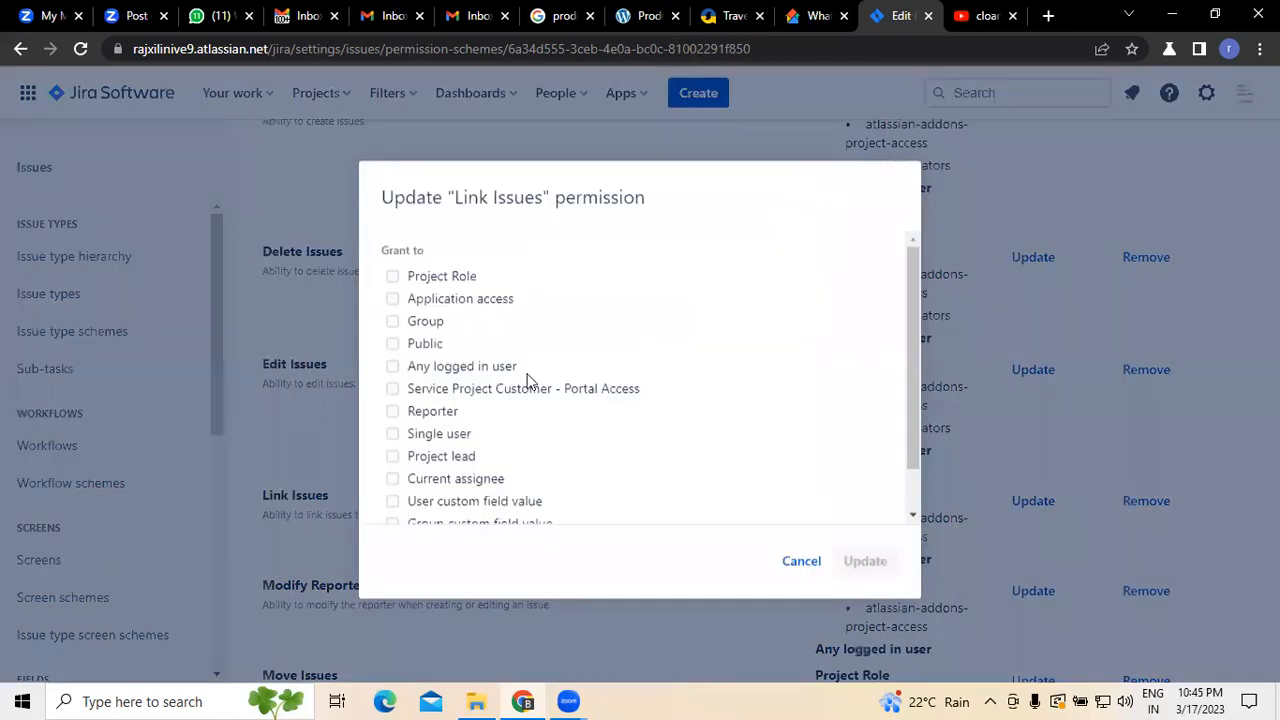
{"action": "left_click", "coordinate": [441, 284]}
{"action": "left_click", "coordinate": [489, 314]}
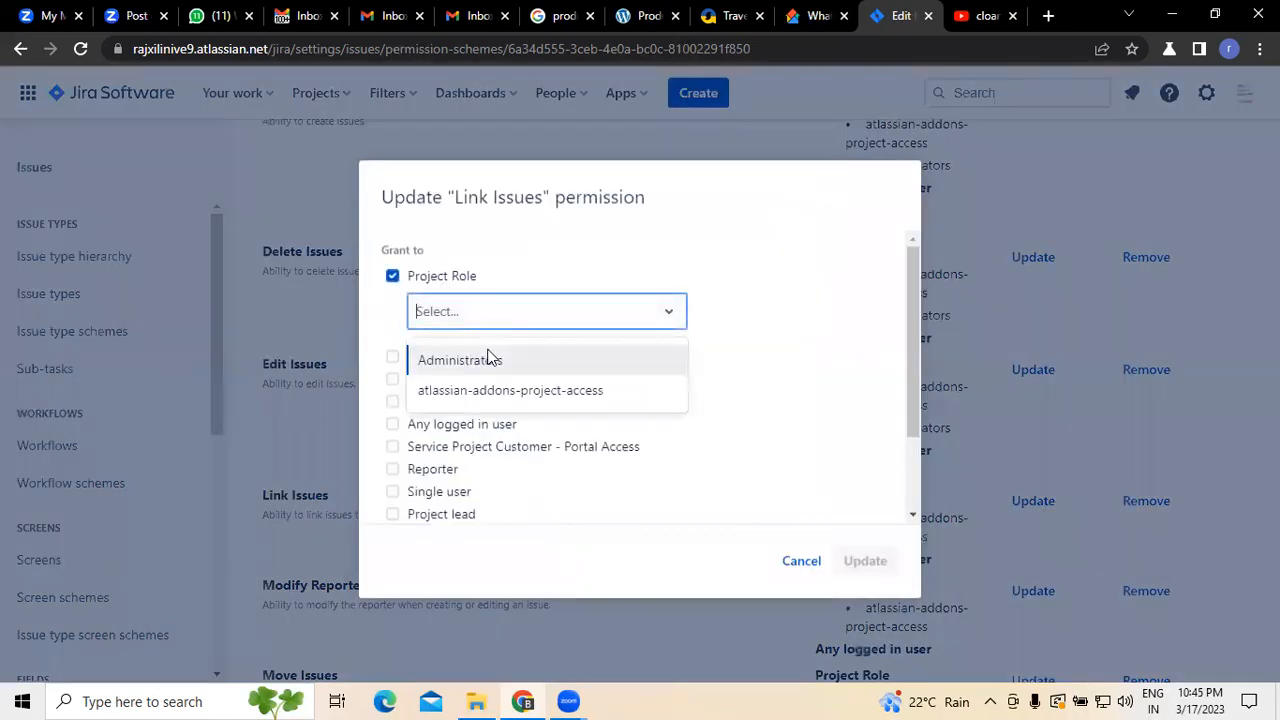
{"action": "left_click", "coordinate": [489, 354]}
{"action": "scroll", "coordinate": [530, 495], "scroll_direction": "down", "scroll_amount": 2}
{"action": "left_click", "coordinate": [392, 407]}
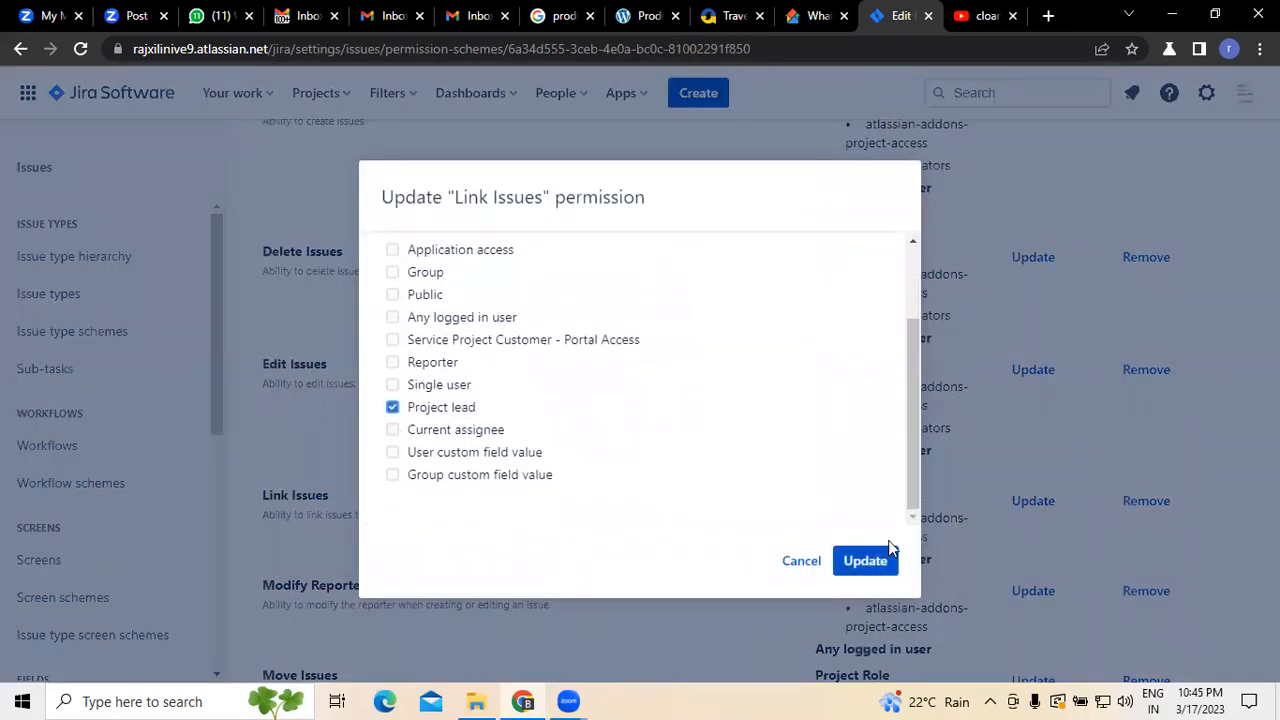
{"action": "left_click", "coordinate": [857, 561]}
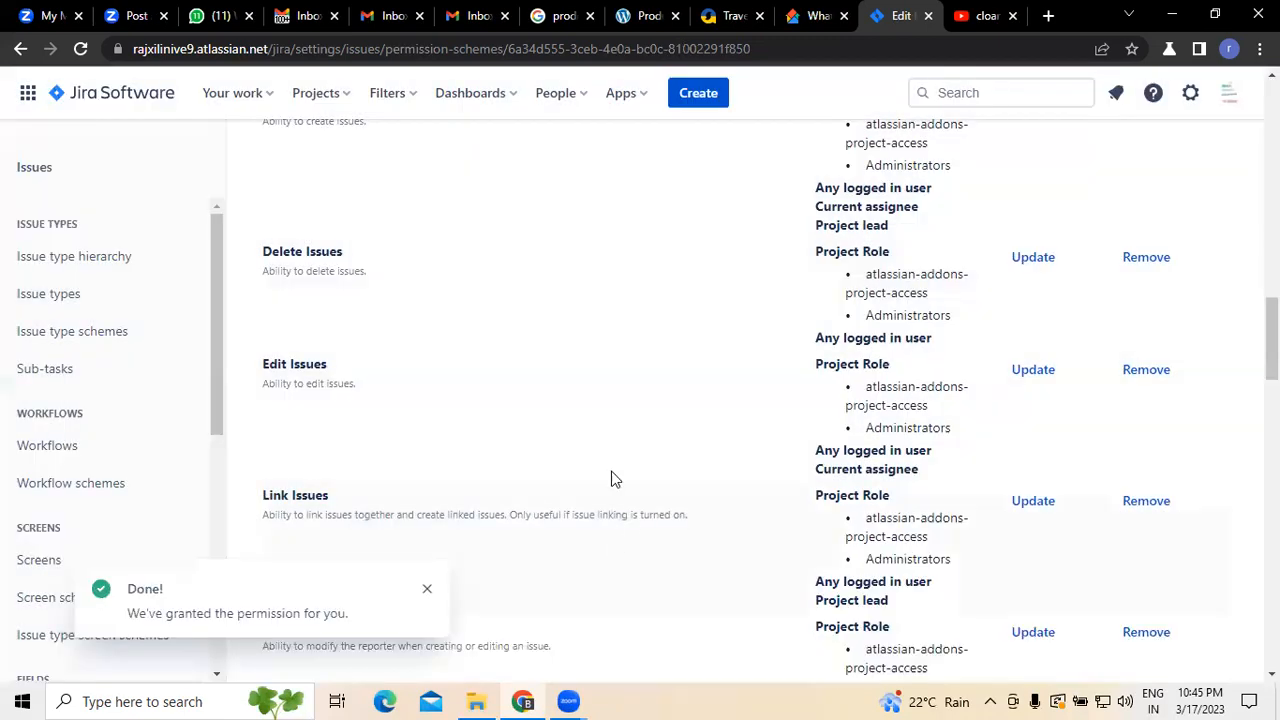
{"action": "left_click", "coordinate": [427, 589]}
Open the Modify Reporter permission for updating and choose the Administrators project role and Jira Software application access as grantees.
{"action": "scroll", "coordinate": [611, 454], "scroll_direction": "down", "scroll_amount": 3}
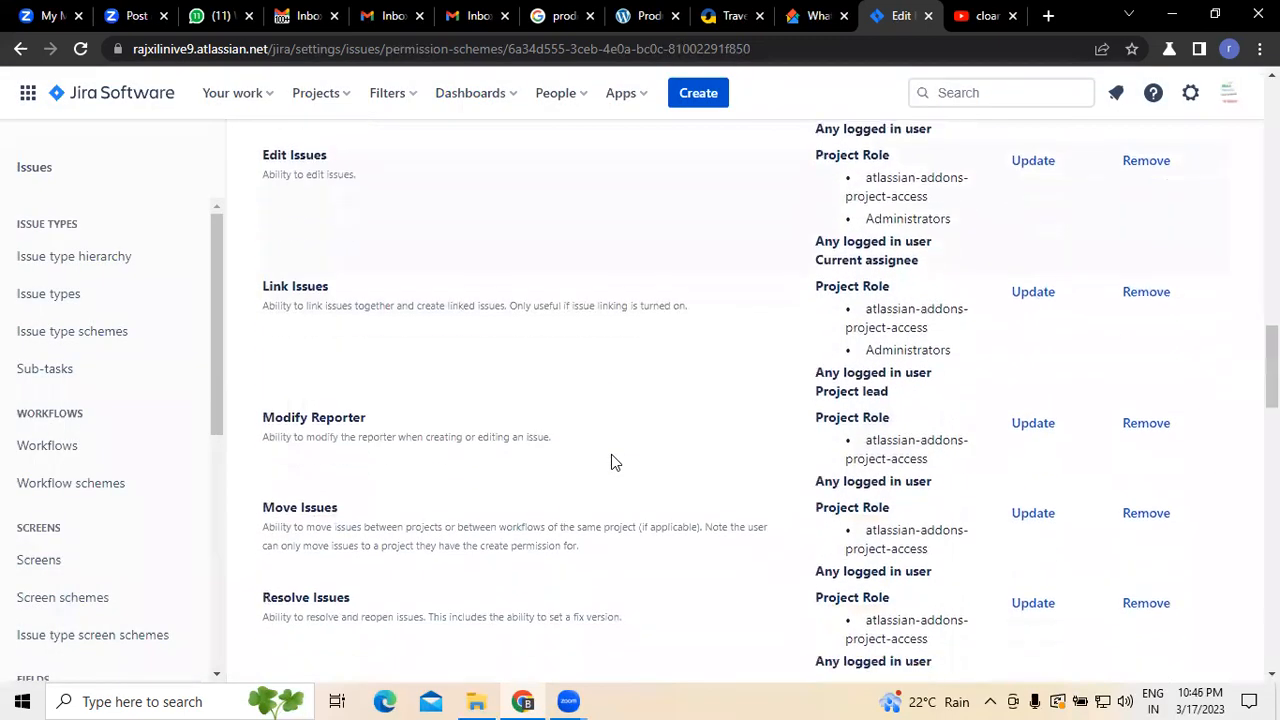
{"action": "scroll", "coordinate": [615, 454], "scroll_direction": "down", "scroll_amount": 1}
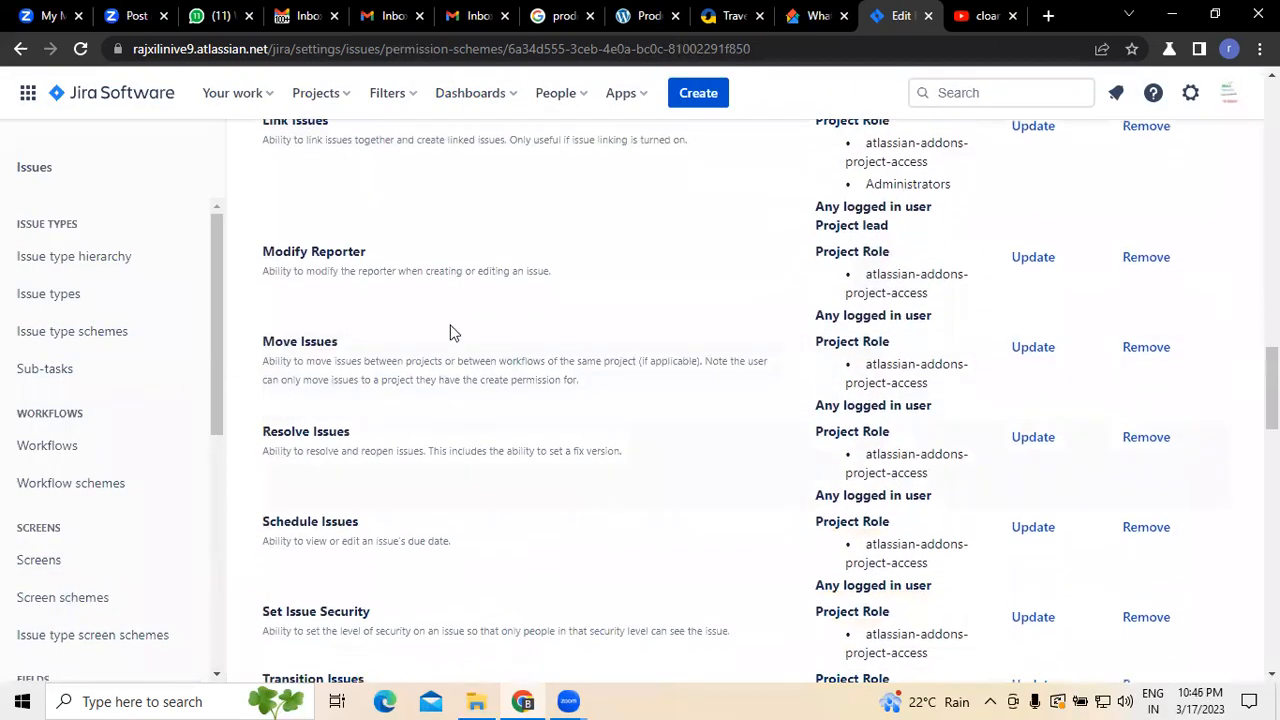
{"action": "left_click", "coordinate": [1031, 258]}
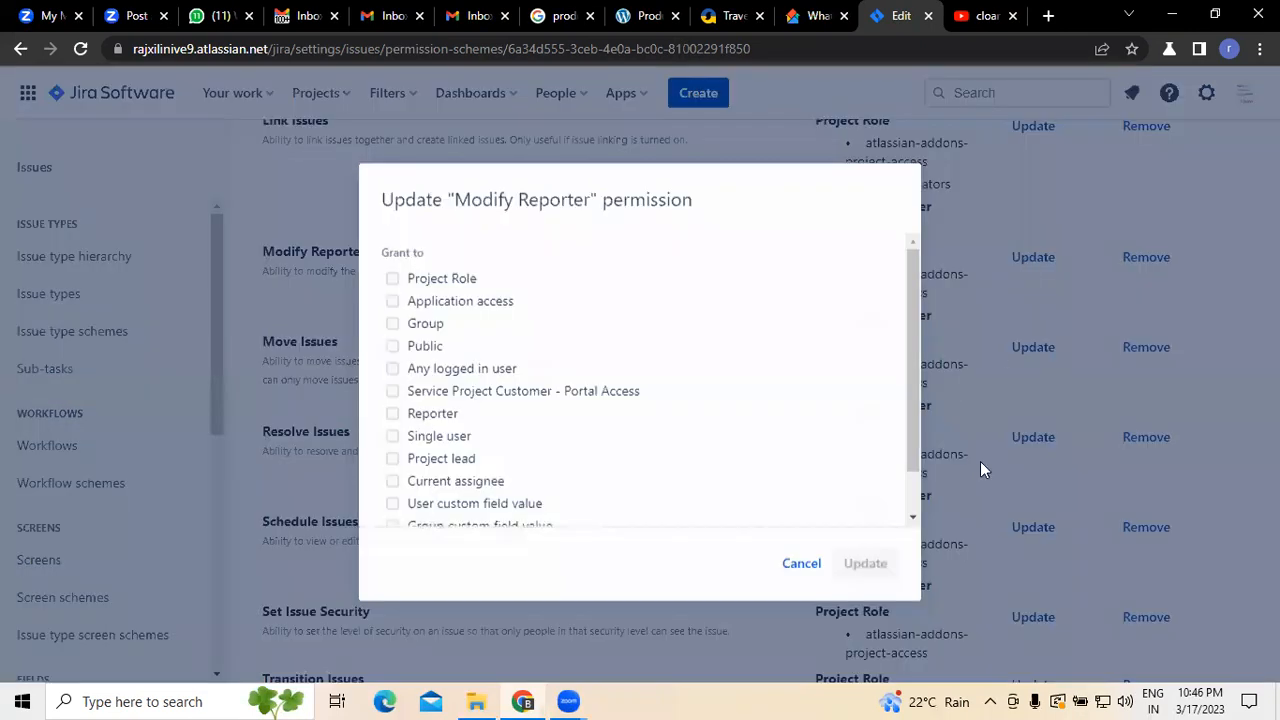
{"action": "left_click", "coordinate": [391, 276]}
{"action": "left_click", "coordinate": [451, 305]}
{"action": "left_click", "coordinate": [488, 362]}
{"action": "left_click", "coordinate": [392, 357]}
{"action": "scroll", "coordinate": [617, 403], "scroll_direction": "down", "scroll_amount": 2}
{"action": "left_click", "coordinate": [589, 300]}
{"action": "left_click", "coordinate": [505, 343]}
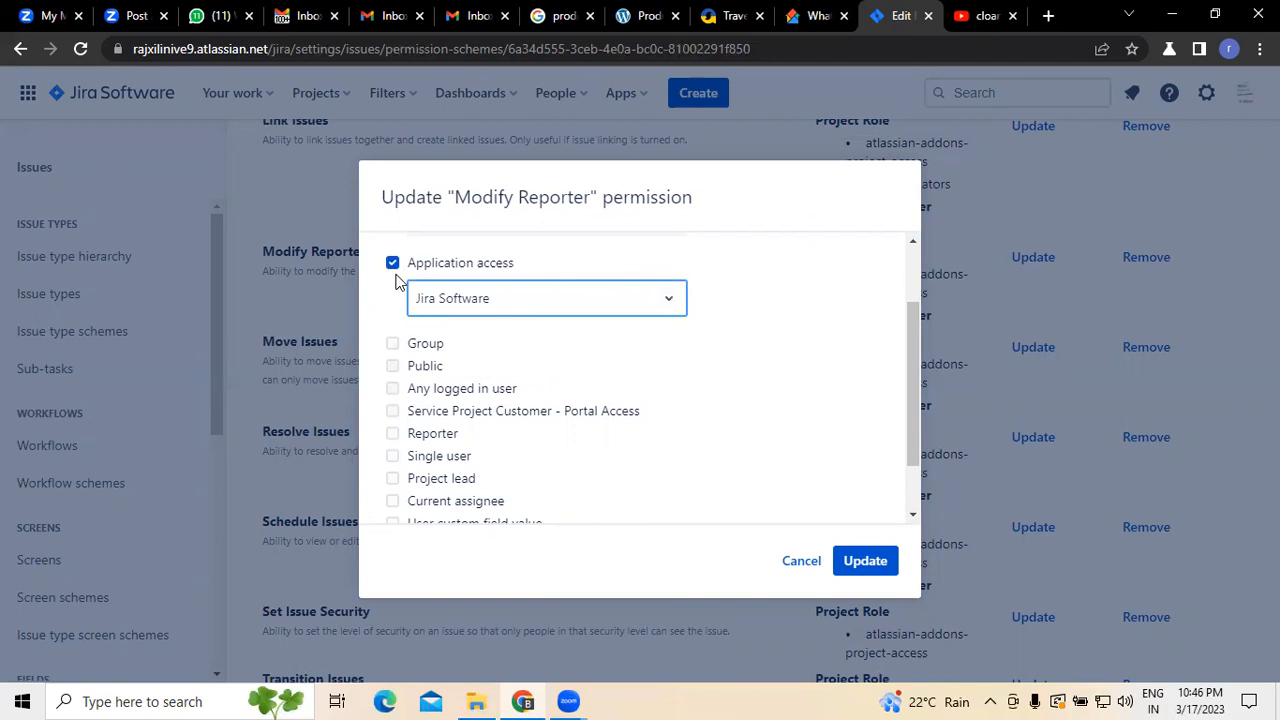
Add Project lead and Current assignee to the Modify Reporter grantees, save the update and dismiss the notification.
{"action": "scroll", "coordinate": [630, 430], "scroll_direction": "down", "scroll_amount": 2}
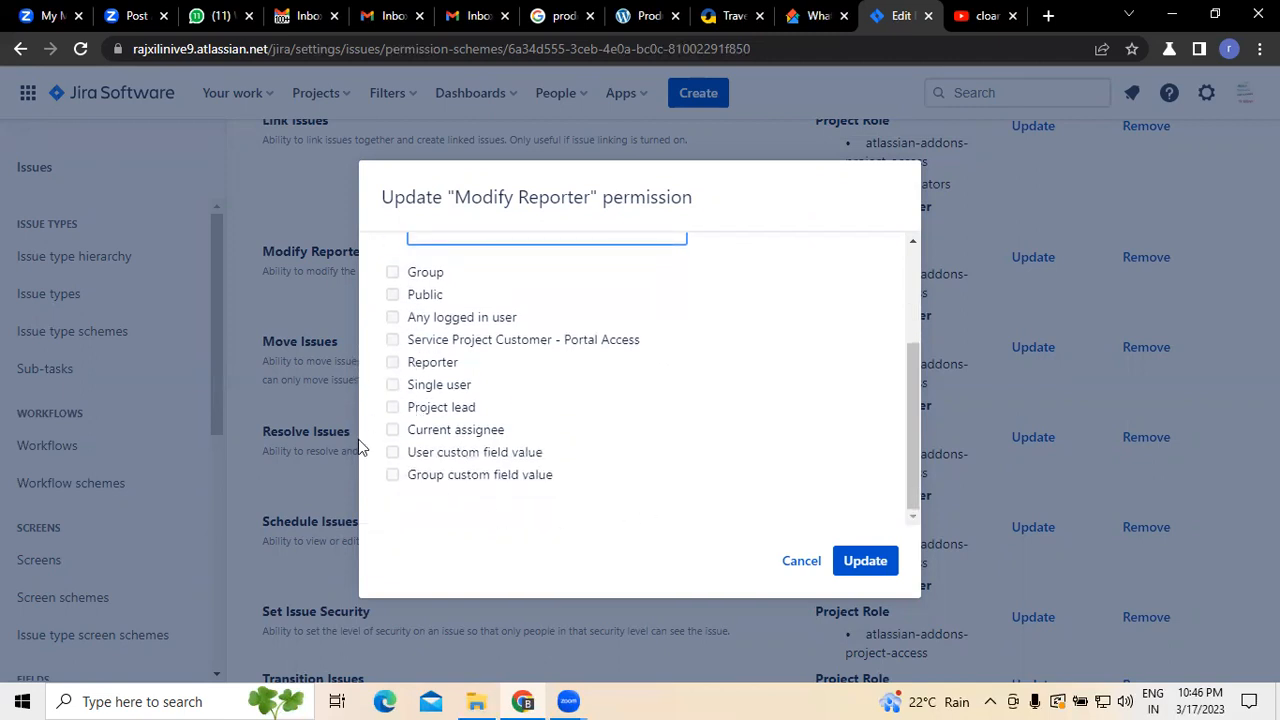
{"action": "left_click", "coordinate": [395, 409]}
{"action": "left_click", "coordinate": [392, 430]}
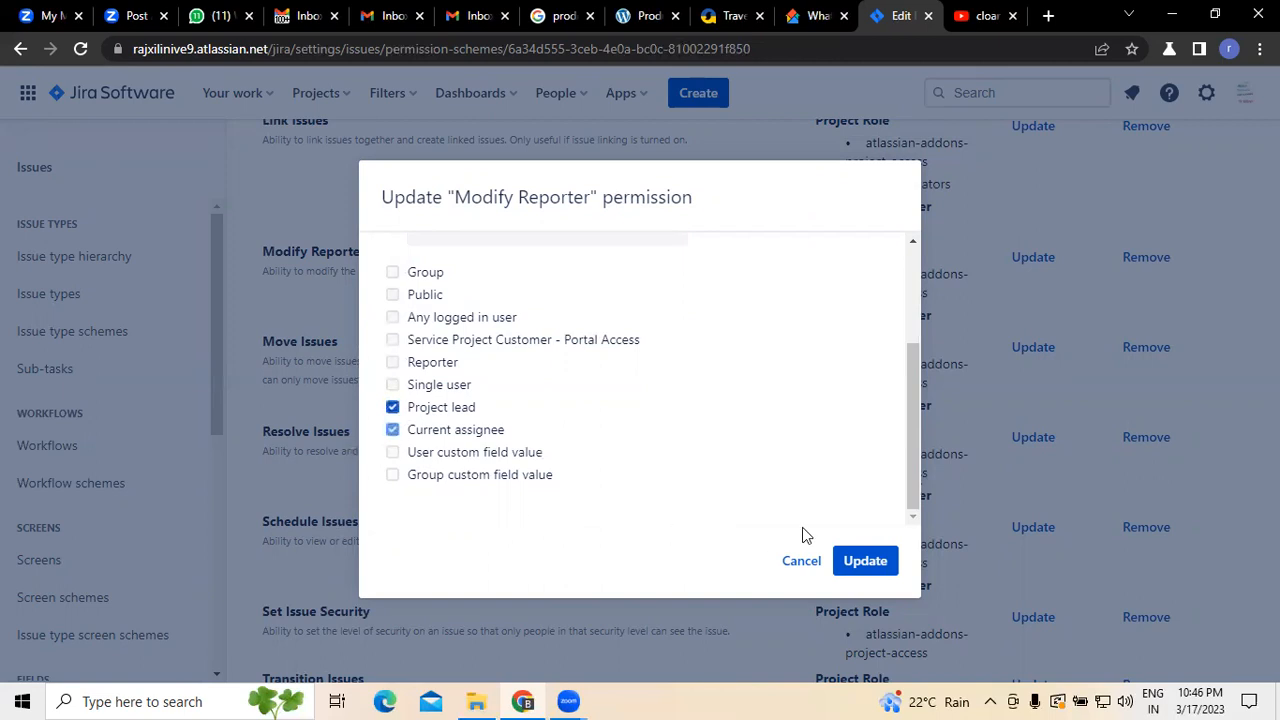
{"action": "left_click", "coordinate": [866, 561]}
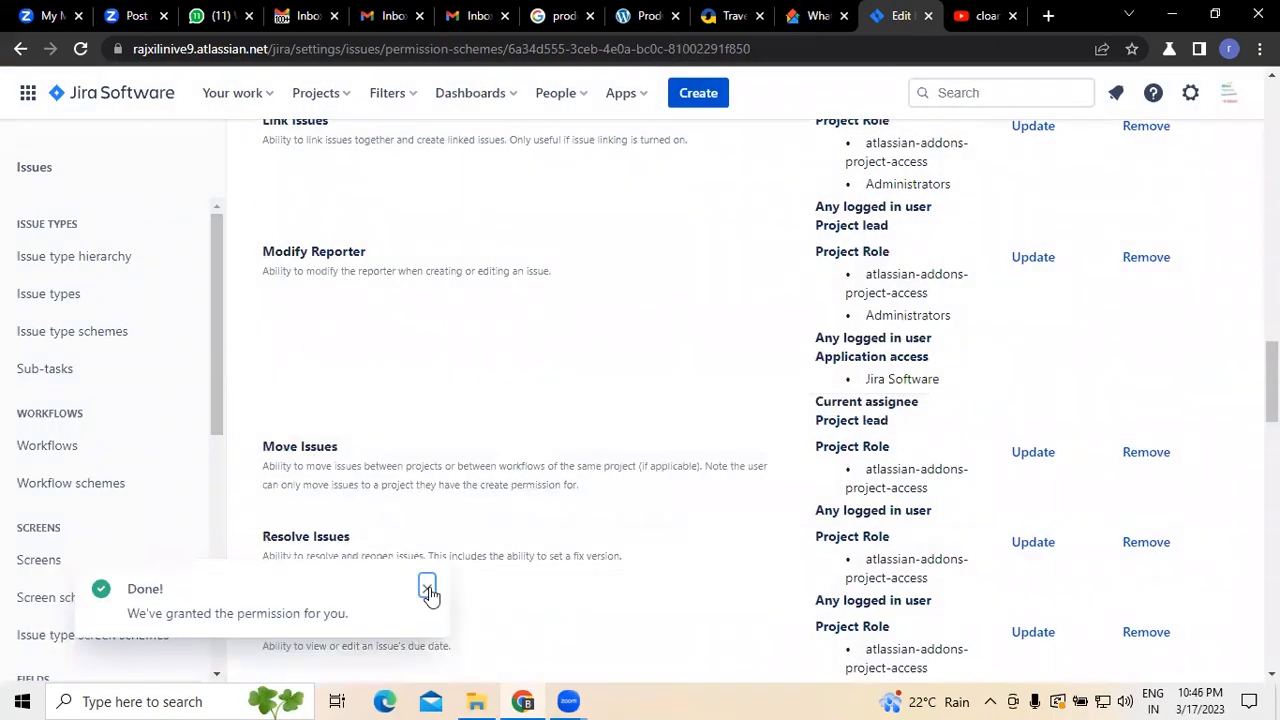
{"action": "left_click", "coordinate": [428, 592]}
Grant the Move Issues permission to the Administrators project role, Project lead and Current assignee, save the update and dismiss the notification.
{"action": "scroll", "coordinate": [388, 521], "scroll_direction": "down", "scroll_amount": 1}
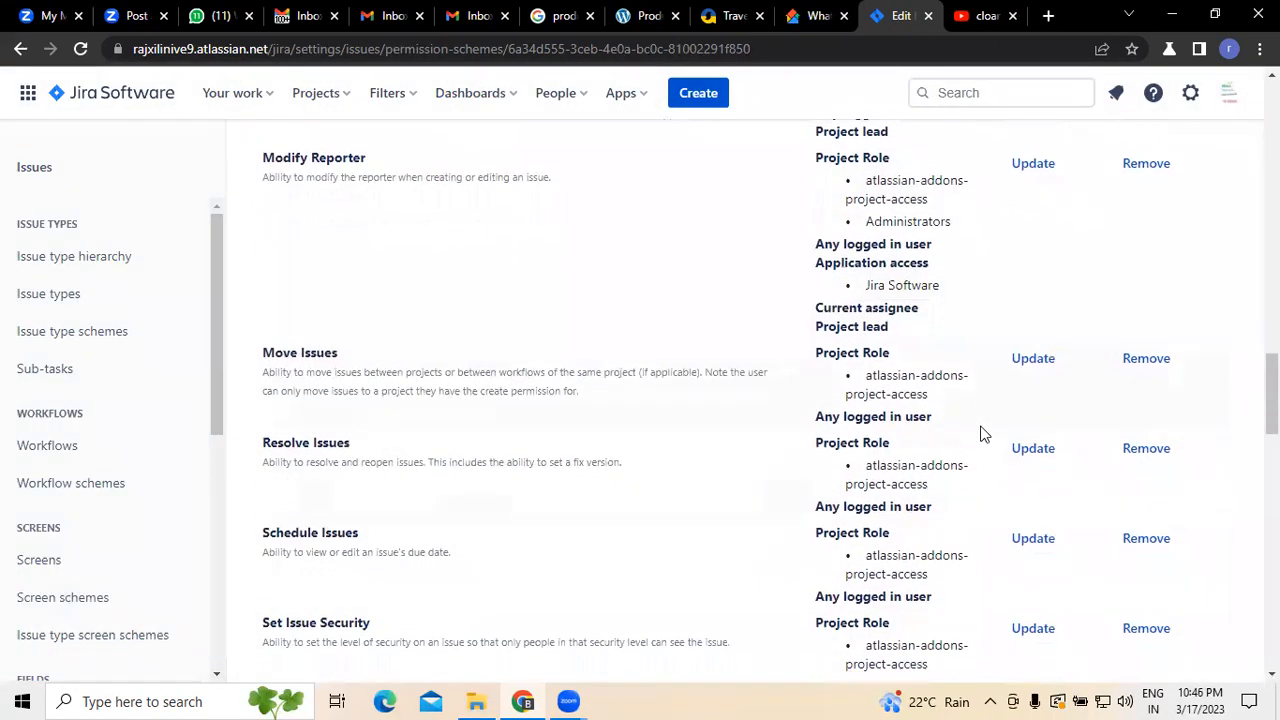
{"action": "left_click", "coordinate": [1033, 360]}
{"action": "left_click", "coordinate": [392, 276]}
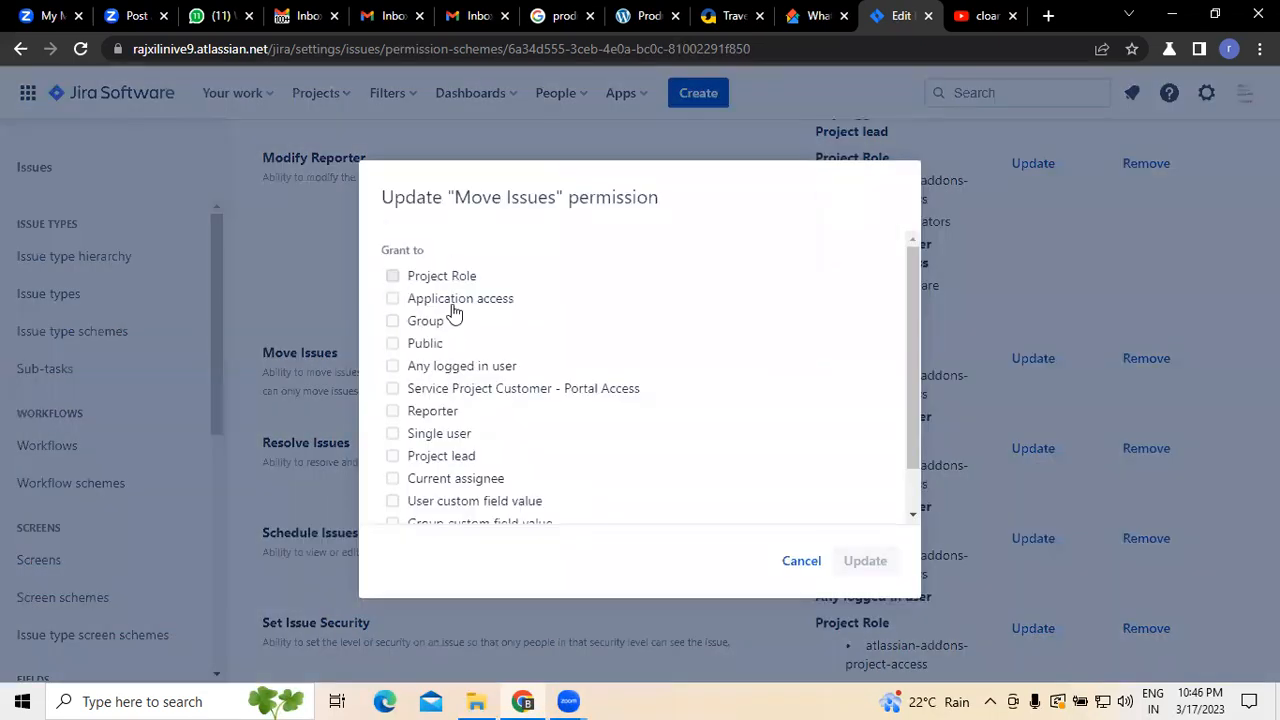
{"action": "left_click", "coordinate": [455, 311]}
{"action": "left_click", "coordinate": [470, 352]}
{"action": "scroll", "coordinate": [387, 435], "scroll_direction": "down", "scroll_amount": 2}
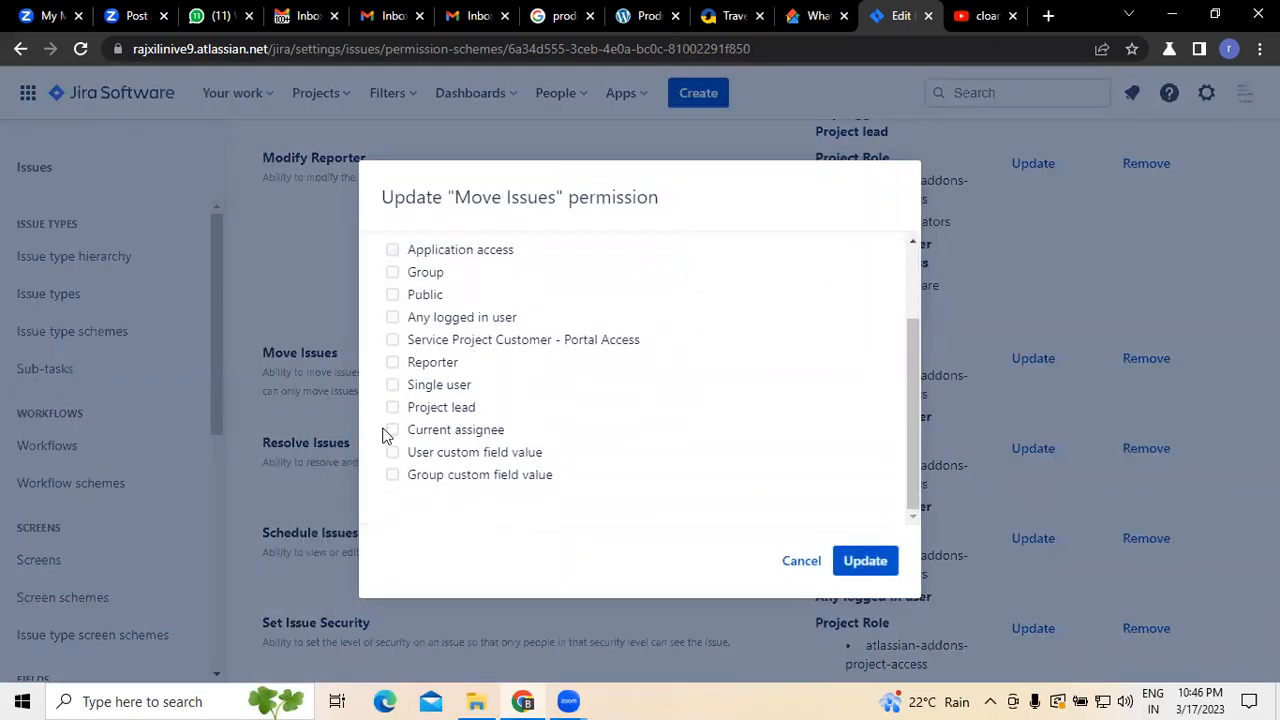
{"action": "left_click", "coordinate": [393, 407]}
{"action": "left_click", "coordinate": [392, 430]}
{"action": "left_click", "coordinate": [846, 560]}
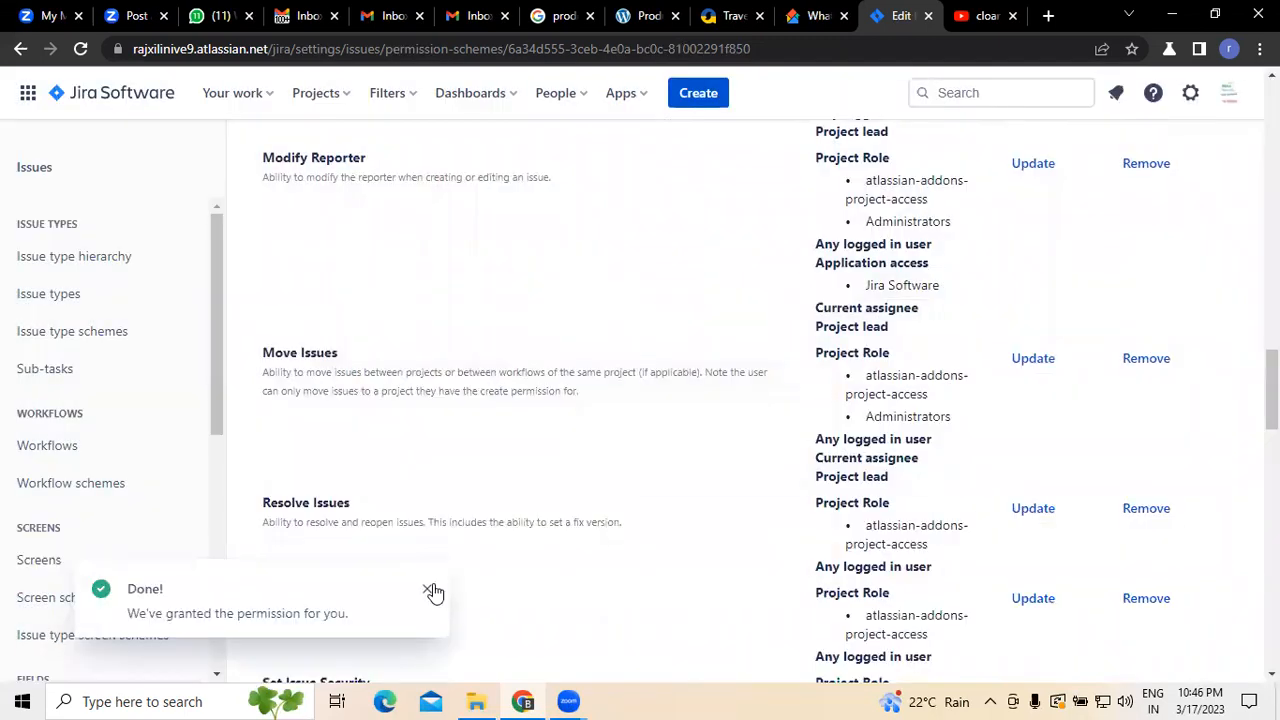
{"action": "left_click", "coordinate": [430, 591]}
Grant the Resolve Issues permission to the Administrators project role, Project lead and Current assignee, save the update and dismiss the notification.
{"action": "scroll", "coordinate": [504, 412], "scroll_direction": "down", "scroll_amount": 2}
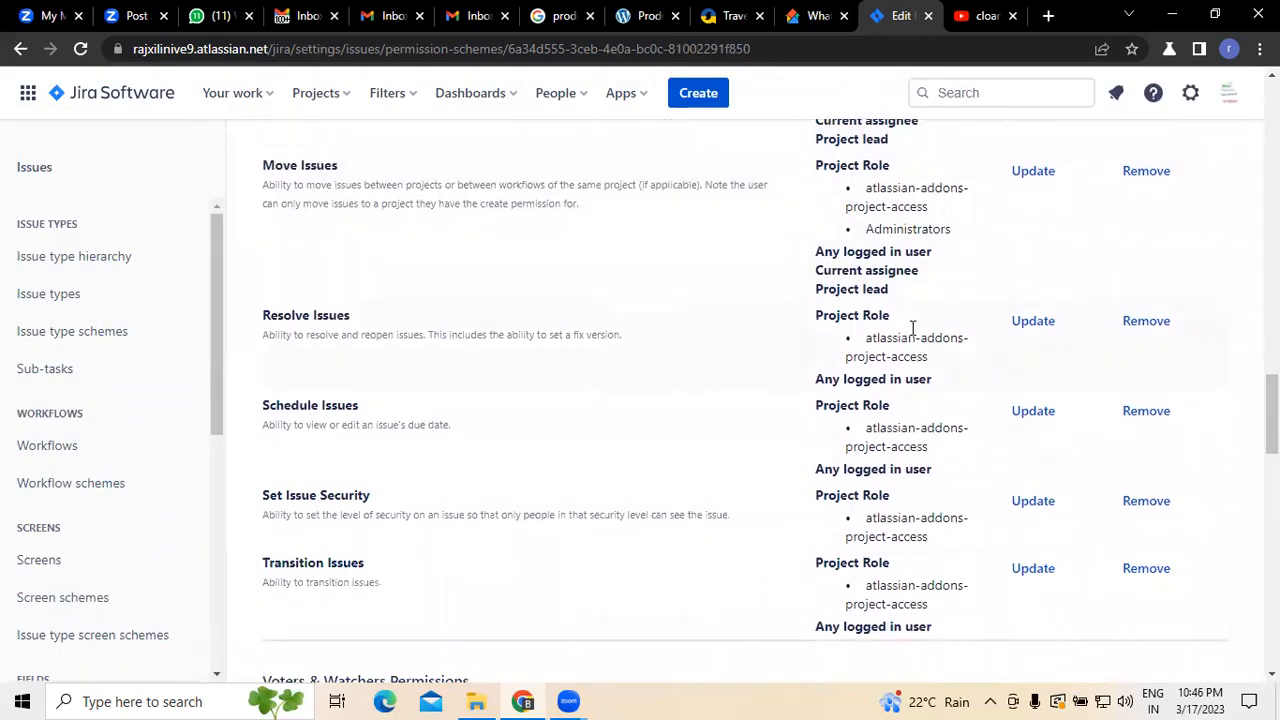
{"action": "left_click", "coordinate": [1014, 324]}
{"action": "left_click", "coordinate": [457, 277]}
{"action": "left_click", "coordinate": [474, 311]}
{"action": "left_click", "coordinate": [480, 366]}
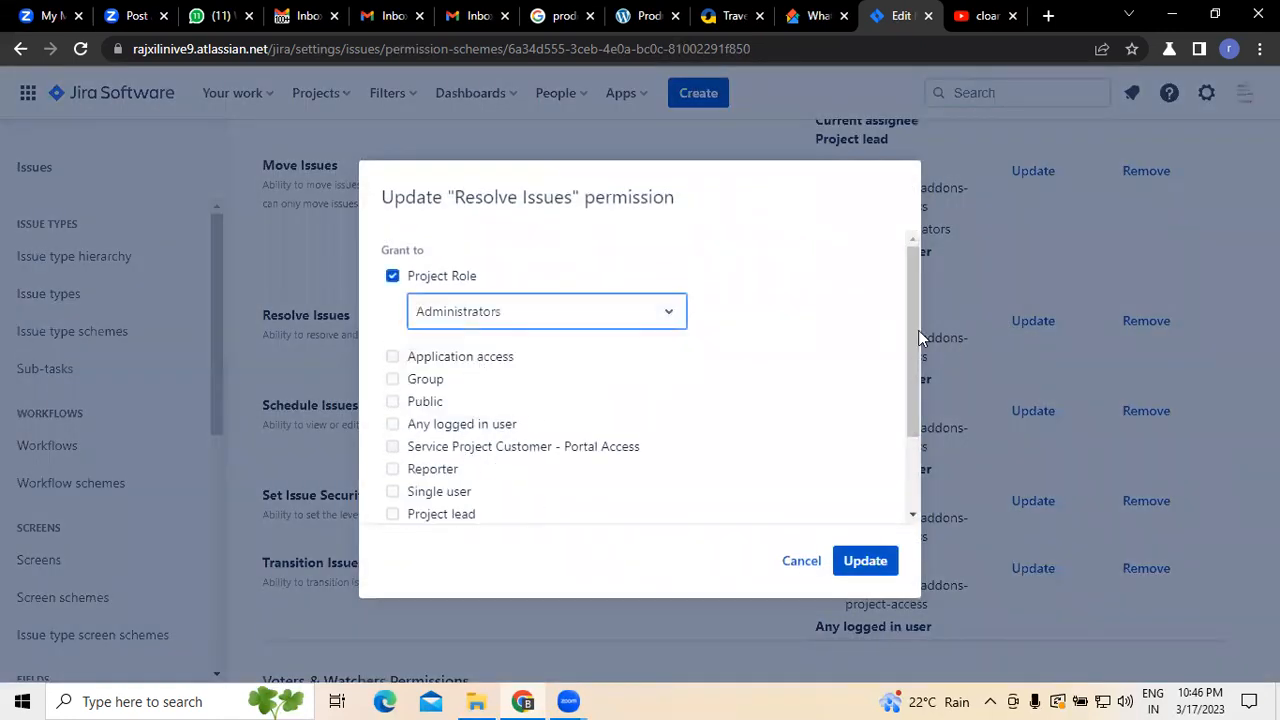
{"action": "left_click_drag", "start_coordinate": [913, 355], "coordinate": [913, 443]}
{"action": "left_click", "coordinate": [392, 407]}
{"action": "left_click", "coordinate": [392, 429]}
{"action": "left_click", "coordinate": [865, 563]}
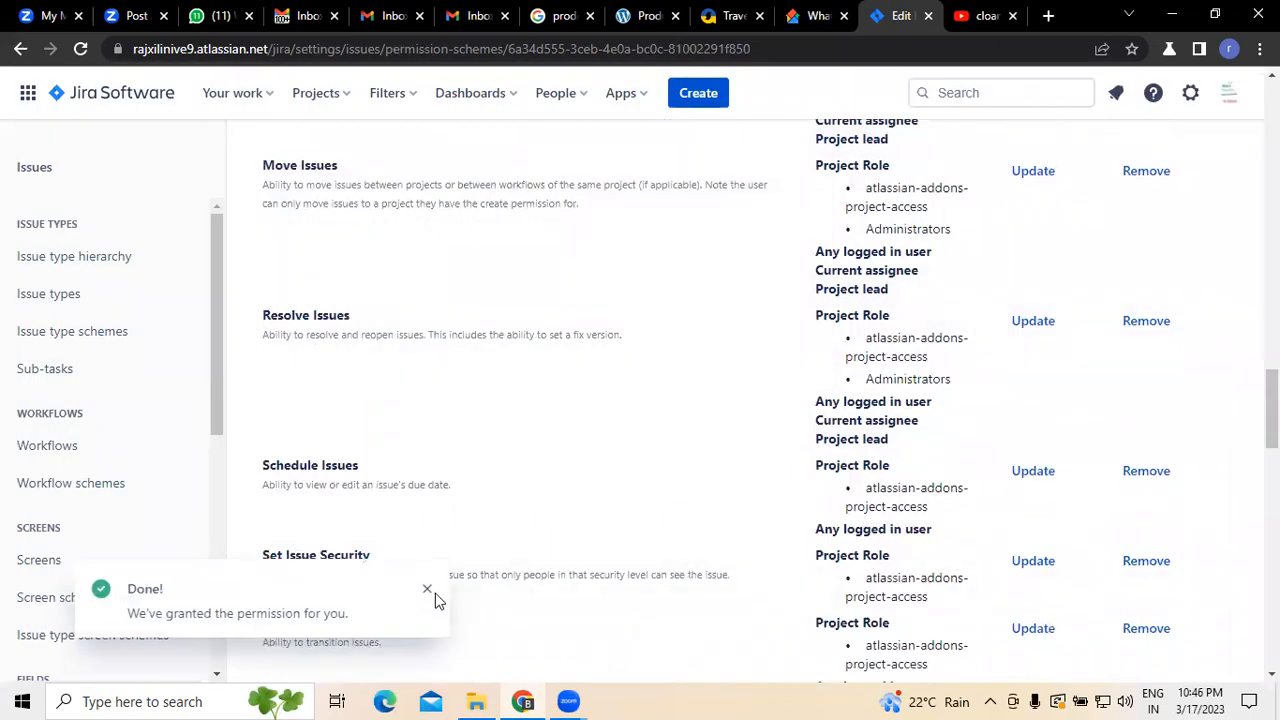
{"action": "left_click", "coordinate": [427, 589]}
Grant the Set Issue Security permission to the Administrators project role and save the update.
{"action": "scroll", "coordinate": [609, 457], "scroll_direction": "down", "scroll_amount": 3}
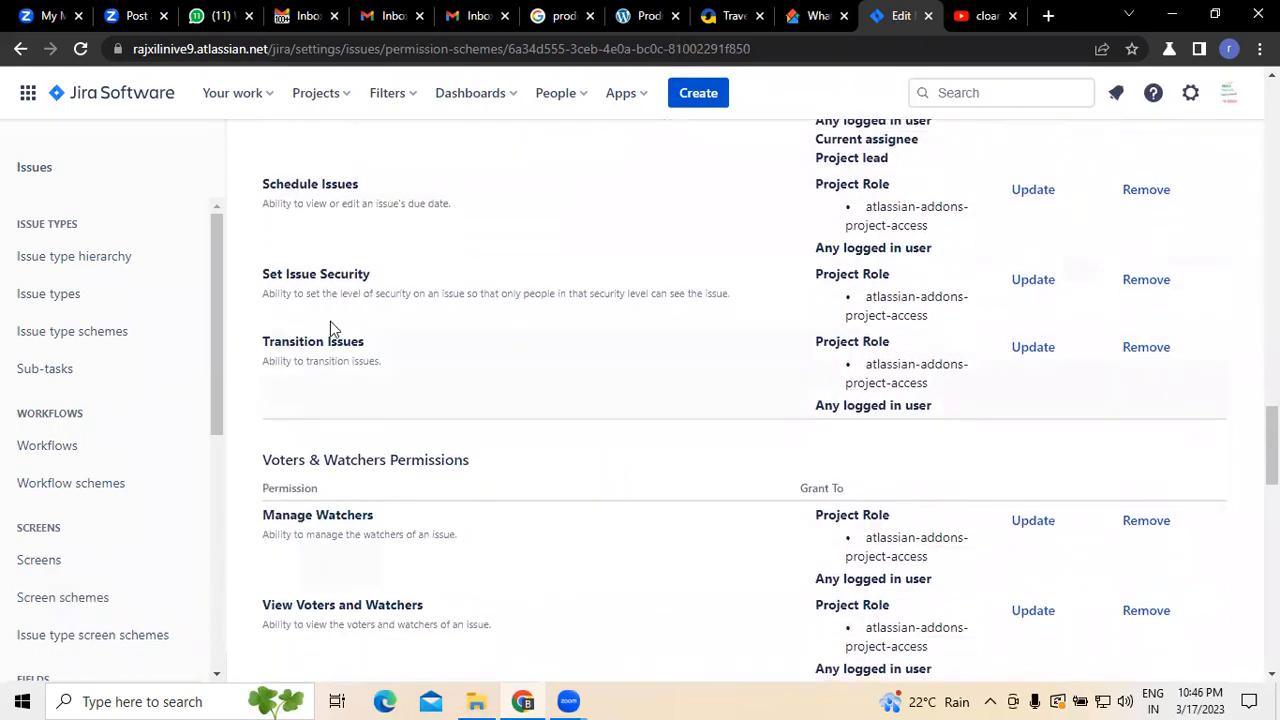
{"action": "left_click", "coordinate": [1037, 282]}
{"action": "left_click", "coordinate": [392, 276]}
{"action": "left_click", "coordinate": [445, 320]}
{"action": "left_click", "coordinate": [483, 358]}
{"action": "left_click", "coordinate": [851, 566]}
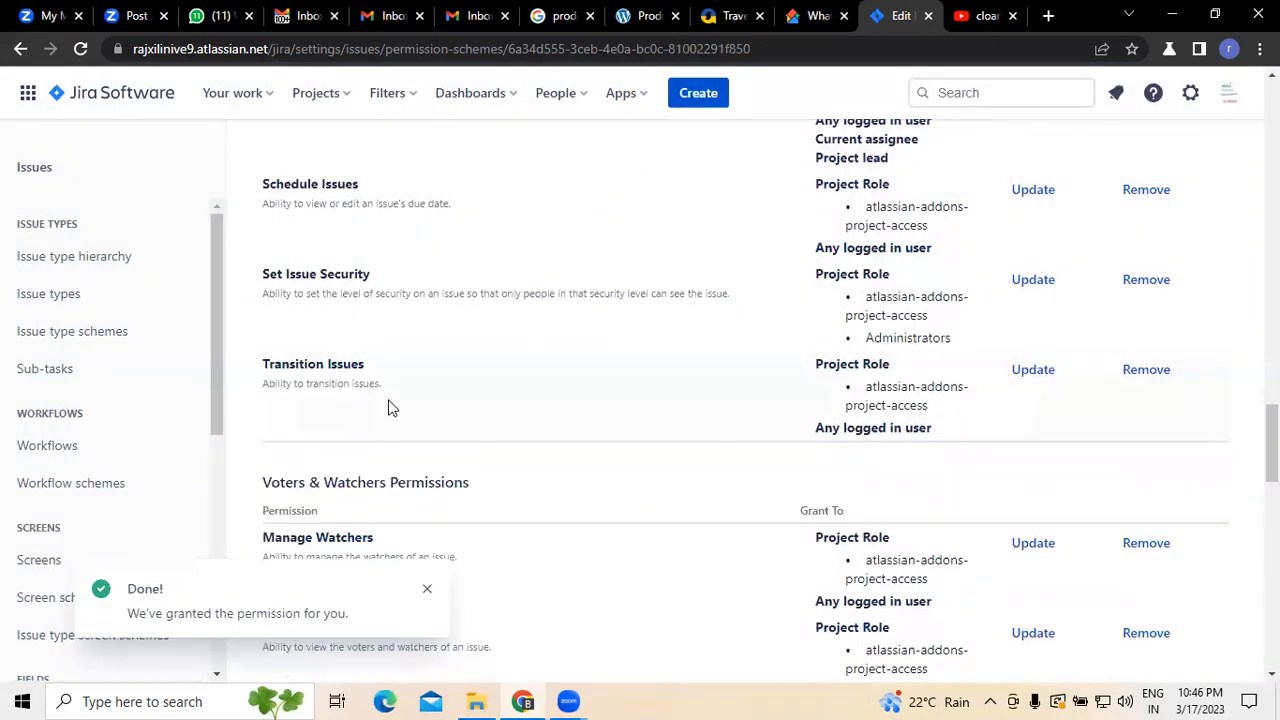
Grant the Transition Issues permission to the Administrators project role and Project lead, and save the update.
{"action": "left_click", "coordinate": [1020, 375]}
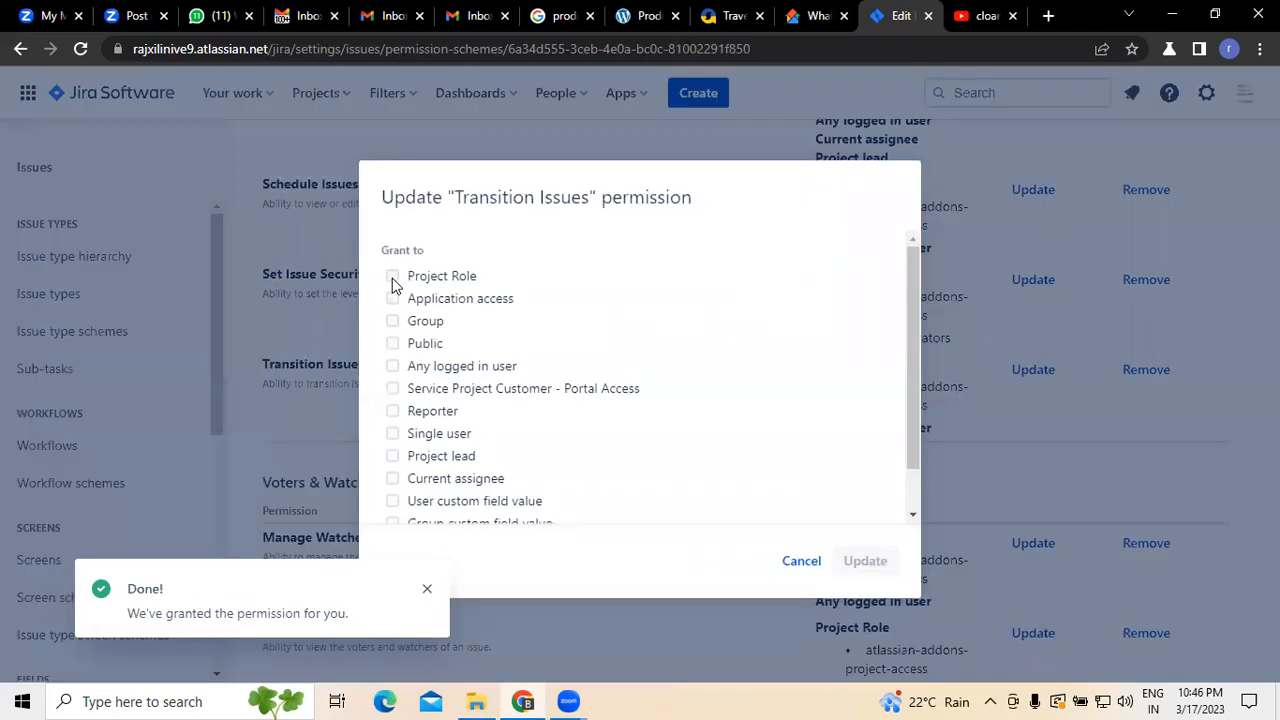
{"action": "left_click", "coordinate": [392, 276]}
{"action": "left_click", "coordinate": [480, 332]}
{"action": "left_click", "coordinate": [486, 359]}
{"action": "scroll", "coordinate": [645, 349], "scroll_direction": "down", "scroll_amount": 2}
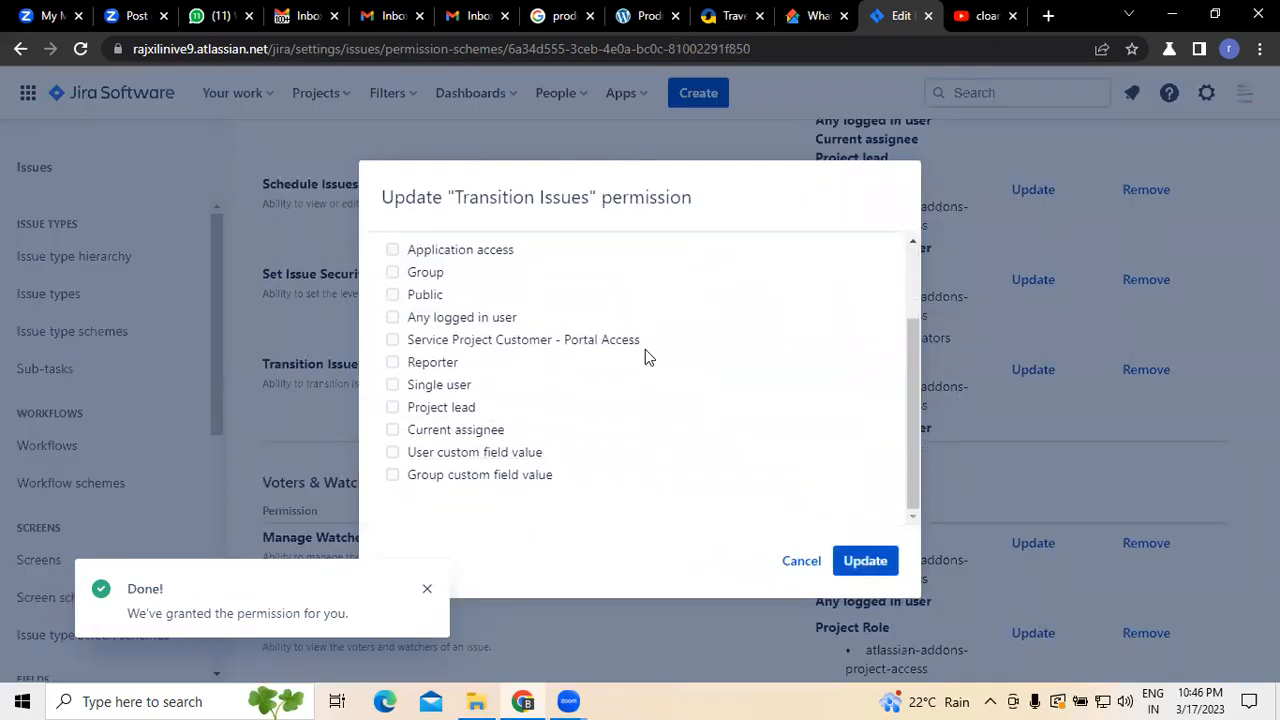
{"action": "left_click", "coordinate": [392, 407]}
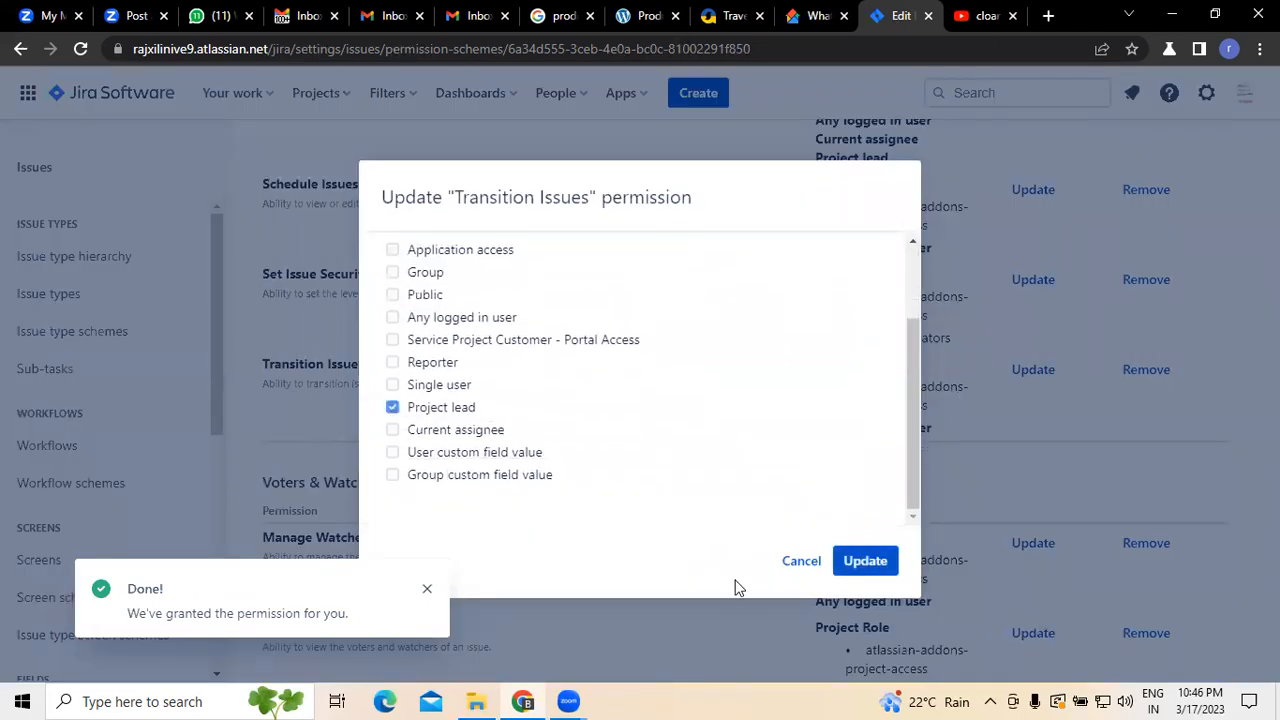
{"action": "left_click", "coordinate": [866, 563]}
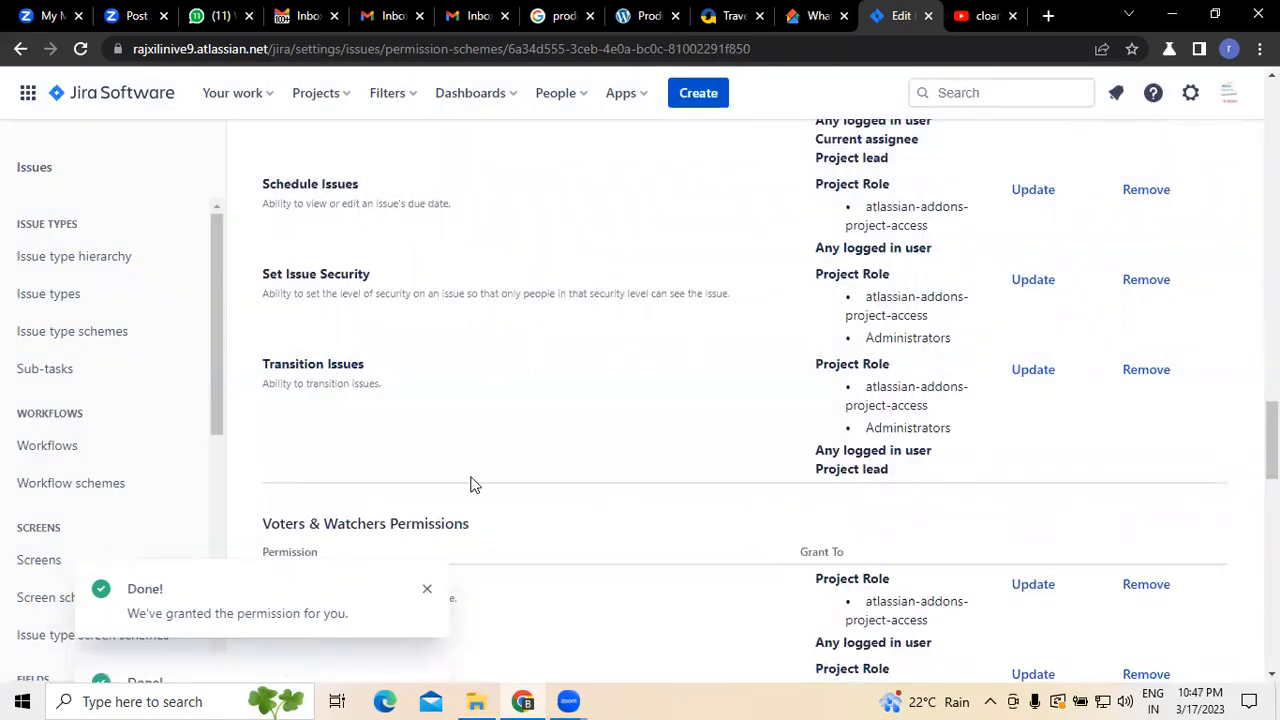
Review the scheme's grantees from Project Permissions through Issue, Voters & Watchers and Comments Permissions.
{"action": "scroll", "coordinate": [474, 485], "scroll_direction": "up", "scroll_amount": 20}
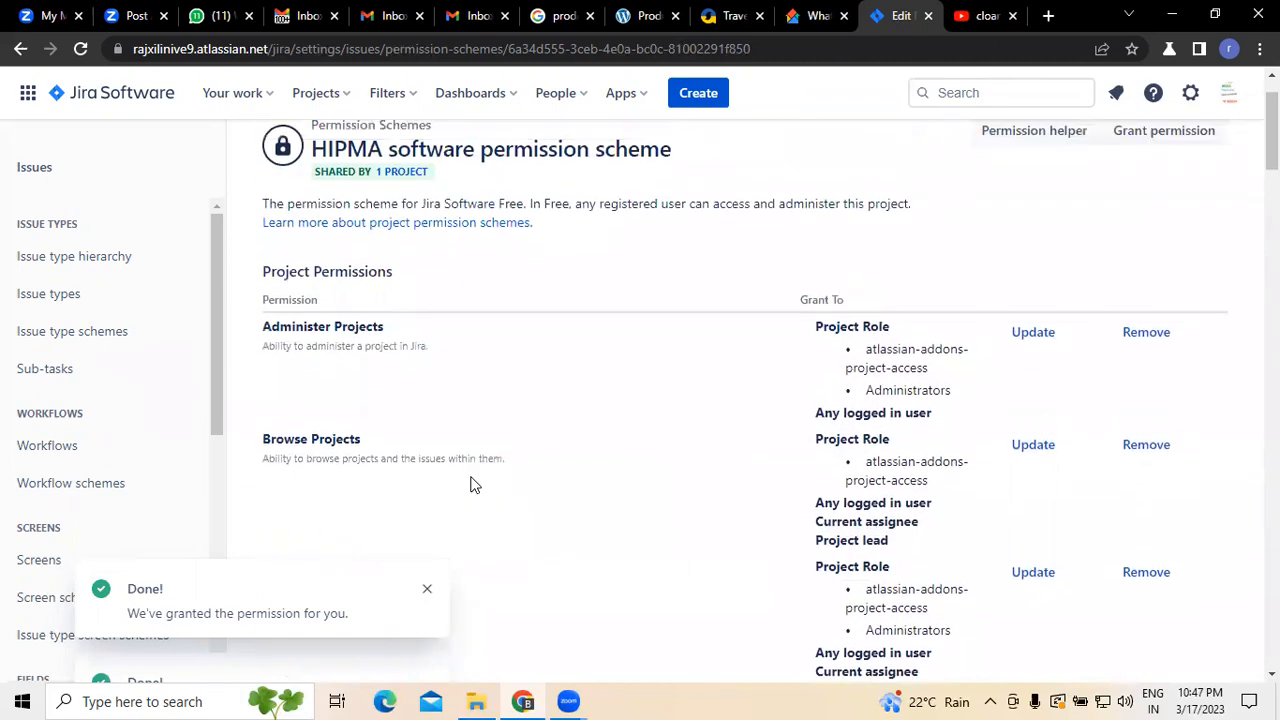
{"action": "scroll", "coordinate": [474, 485], "scroll_direction": "down", "scroll_amount": 20}
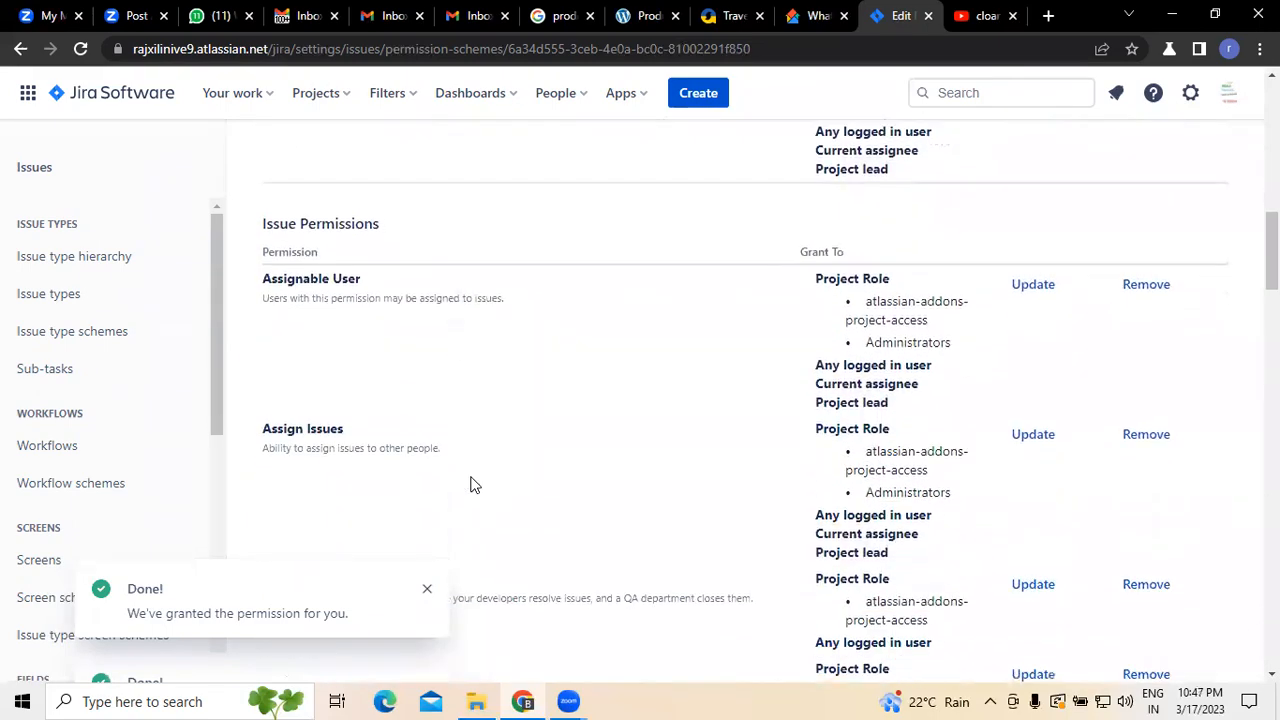
{"action": "scroll", "coordinate": [474, 487], "scroll_direction": "down", "scroll_amount": 15}
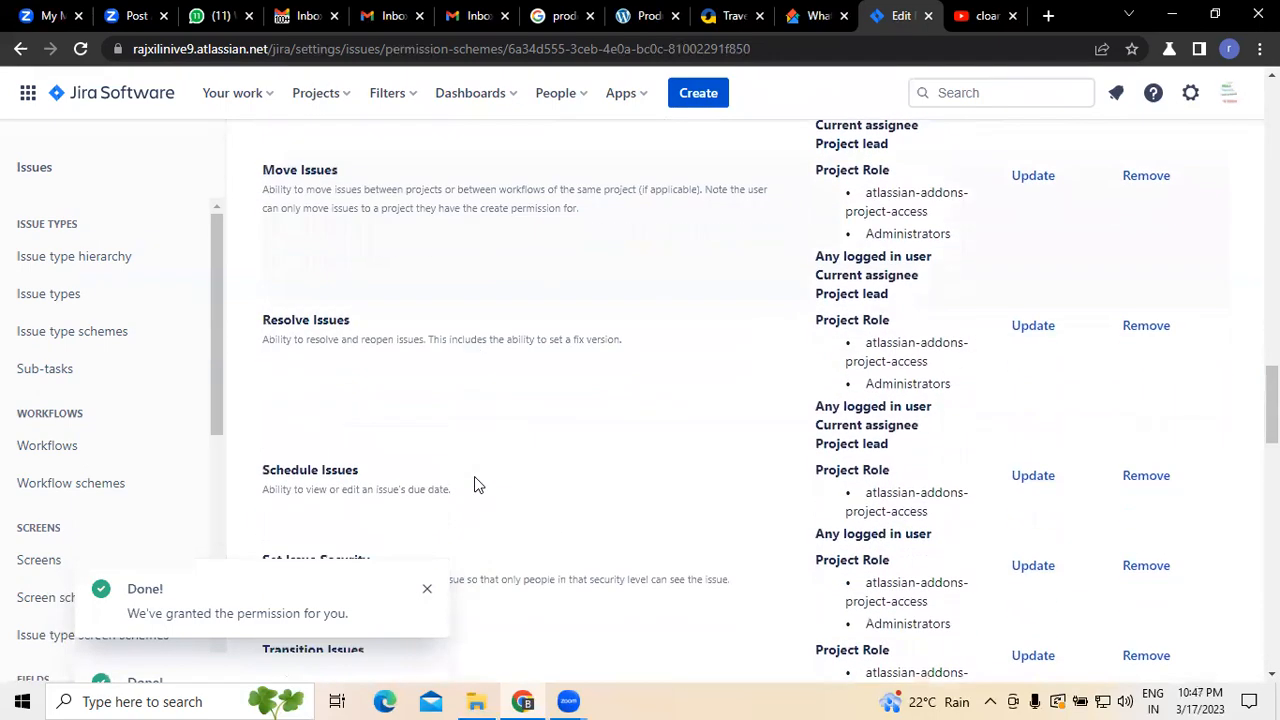
{"action": "scroll", "coordinate": [480, 487], "scroll_direction": "down", "scroll_amount": 1}
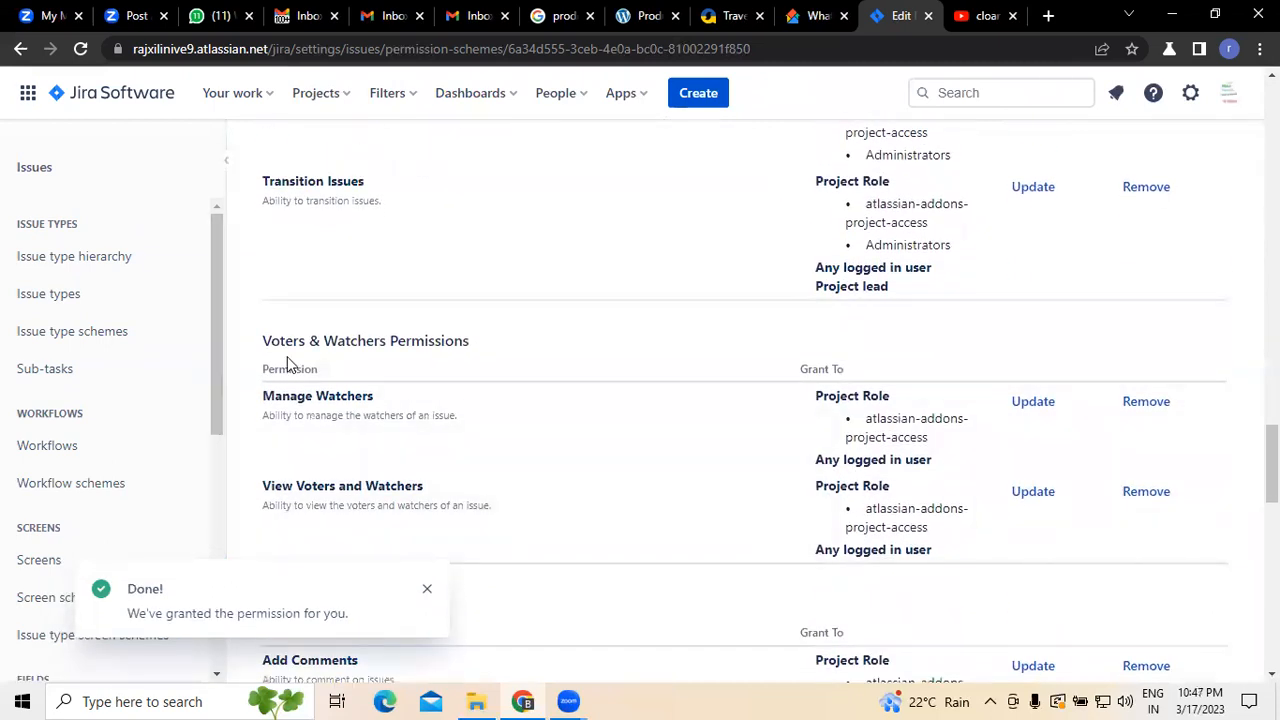
{"action": "scroll", "coordinate": [417, 363], "scroll_direction": "down", "scroll_amount": 4}
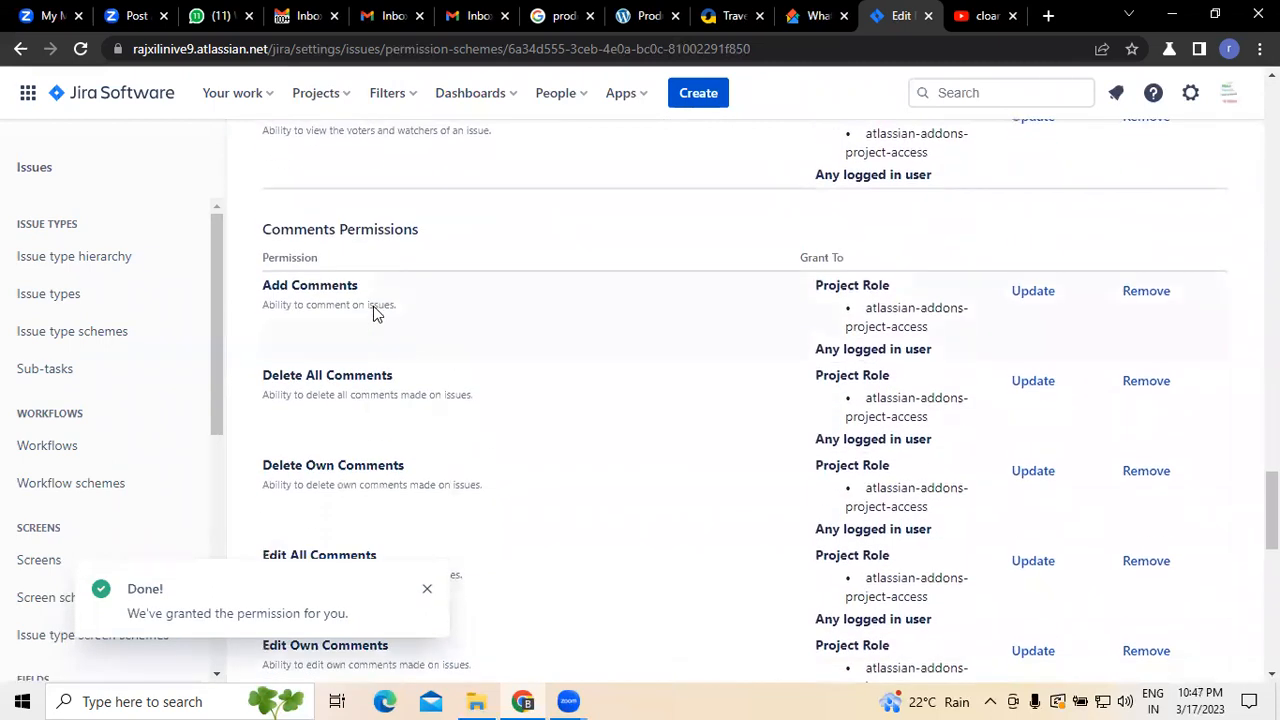